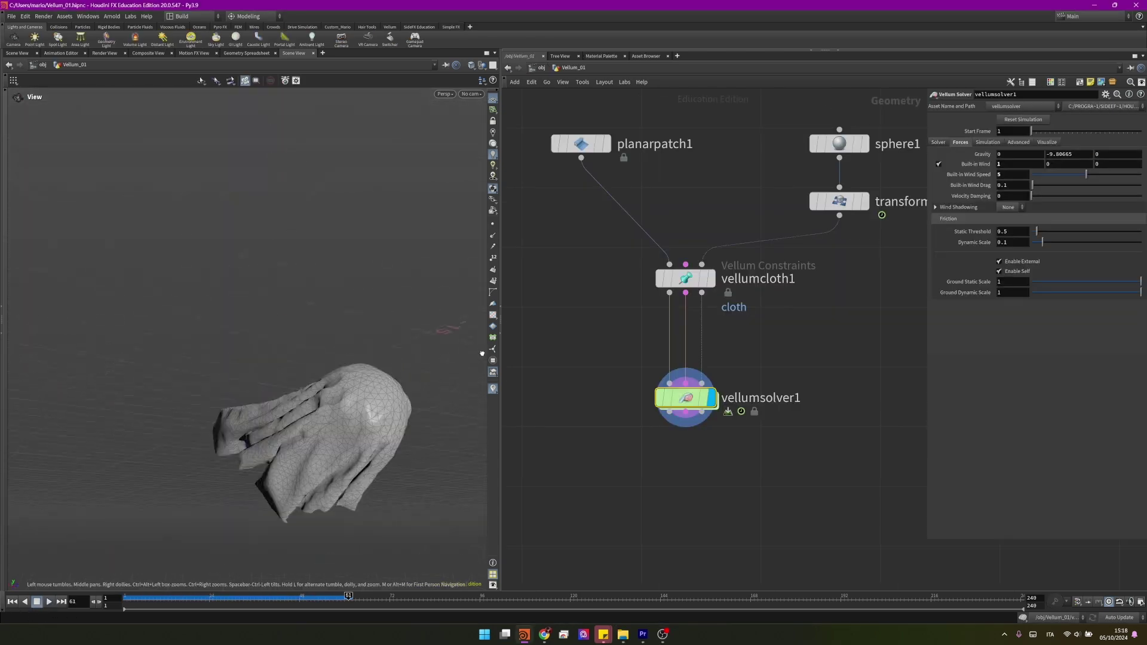
# - Scrub the Vellum_01 cloth simulation back to frame 24, then forward to watch it settle
pyautogui.moveTo(483, 354); pyautogui.dragTo(249, 376)
pyautogui.moveTo(150, 608); pyautogui.dragTo(210, 608)
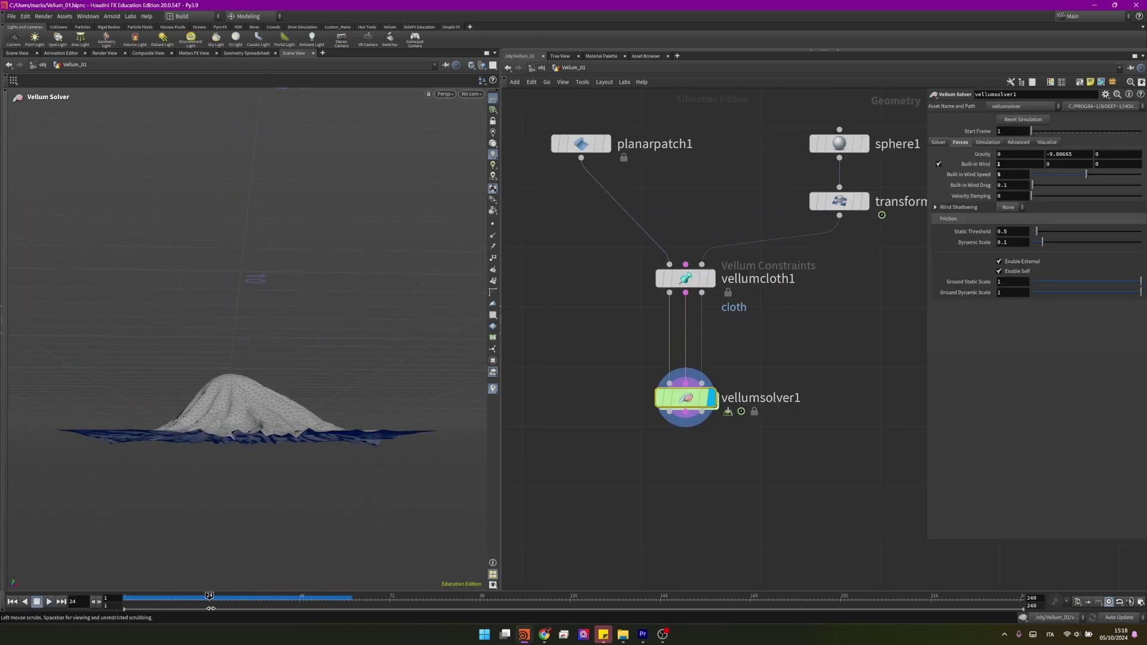
pyautogui.moveTo(251, 418); pyautogui.dragTo(382, 442)
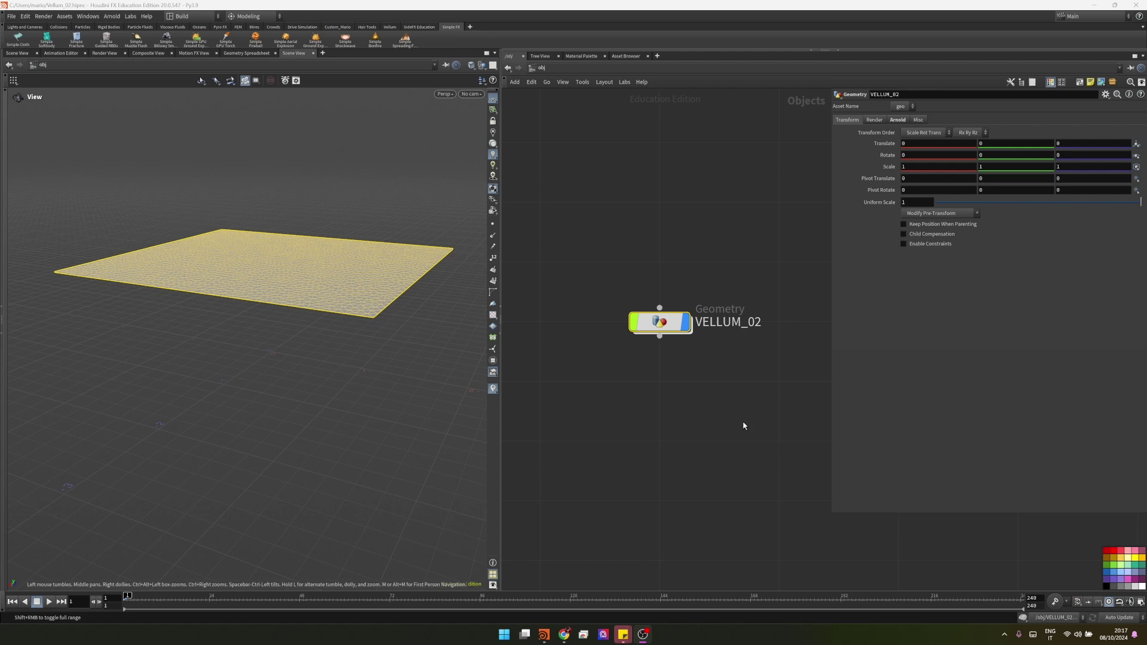
# - Enter the VELLUM_02 network, inspect planarpatch1, and view the plane beside the torus
pyautogui.moveTo(752, 374); pyautogui.dragTo(700, 391, button='middle')
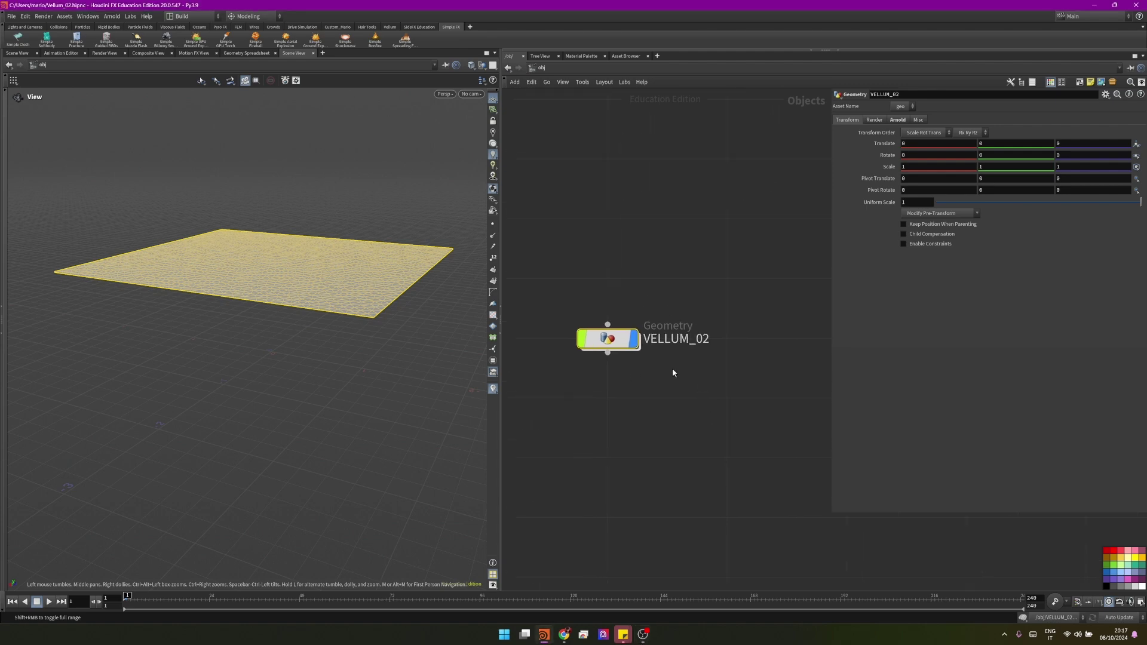
pyautogui.doubleClick(605, 339)
pyautogui.scroll(5, 604, 272)
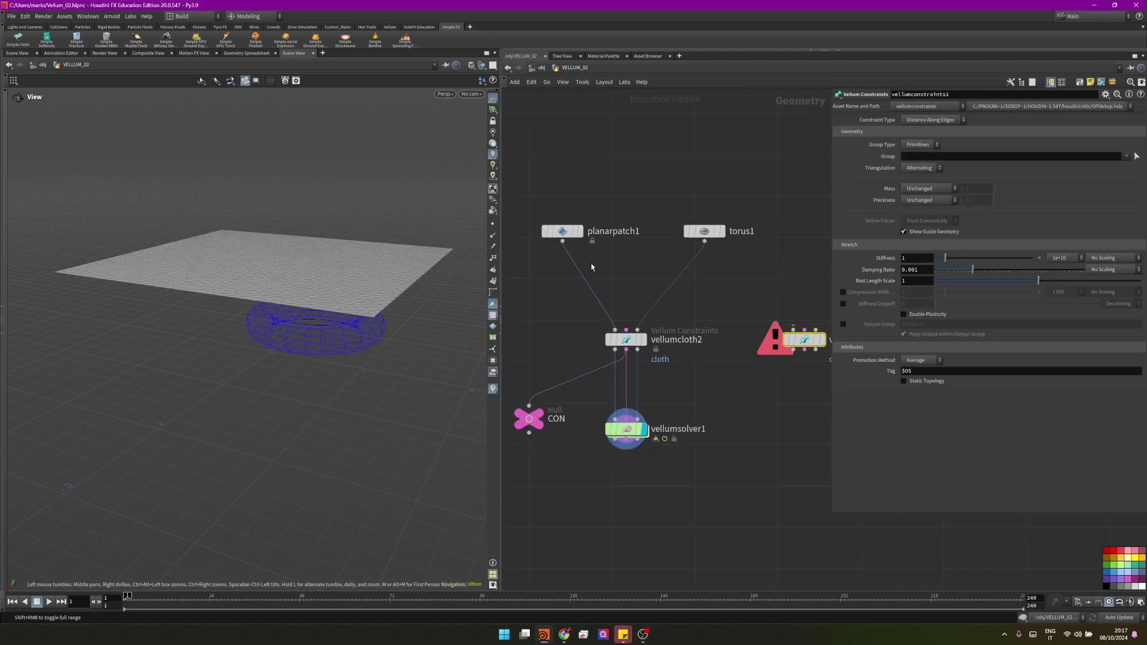
pyautogui.scroll(-1, 635, 270)
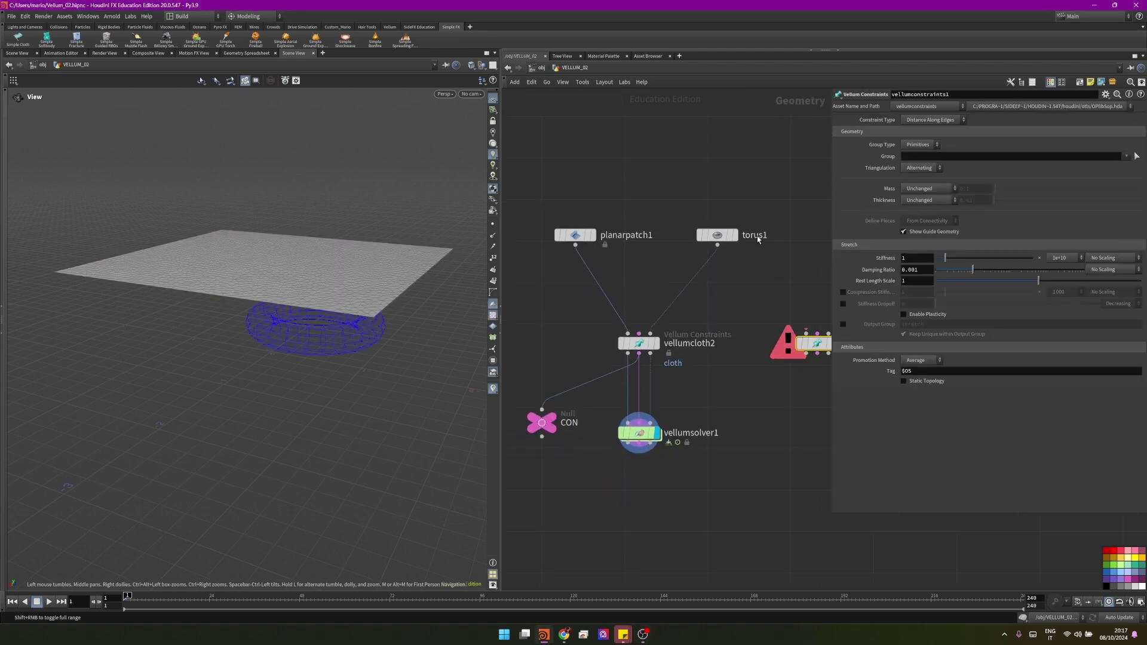
pyautogui.click(578, 237)
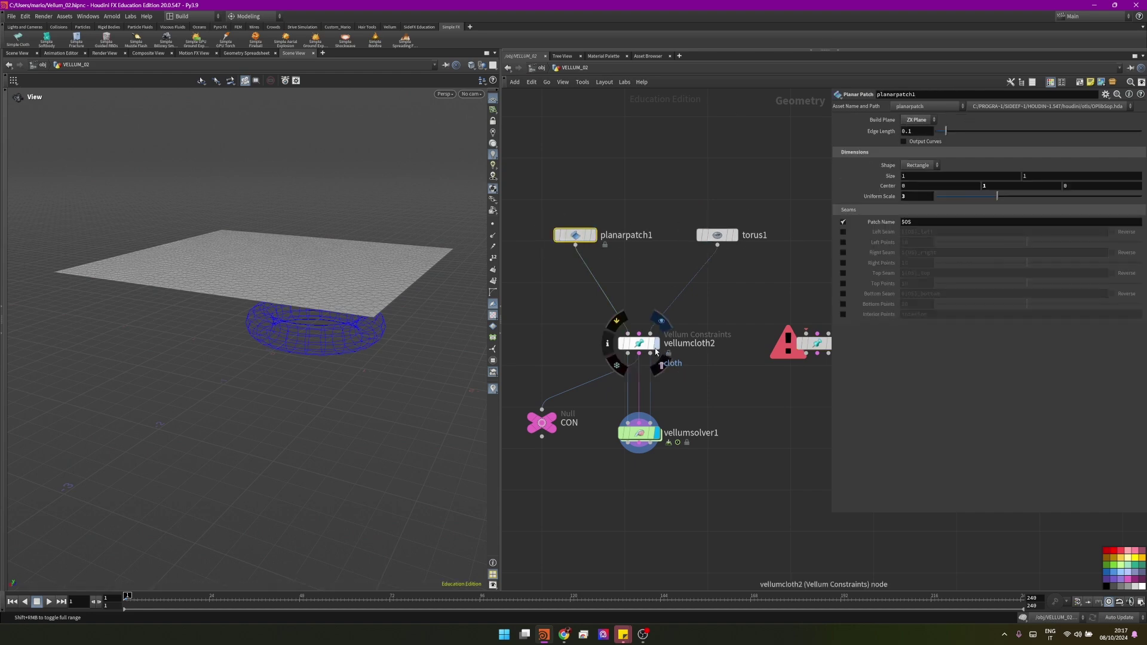
pyautogui.moveTo(738, 241)
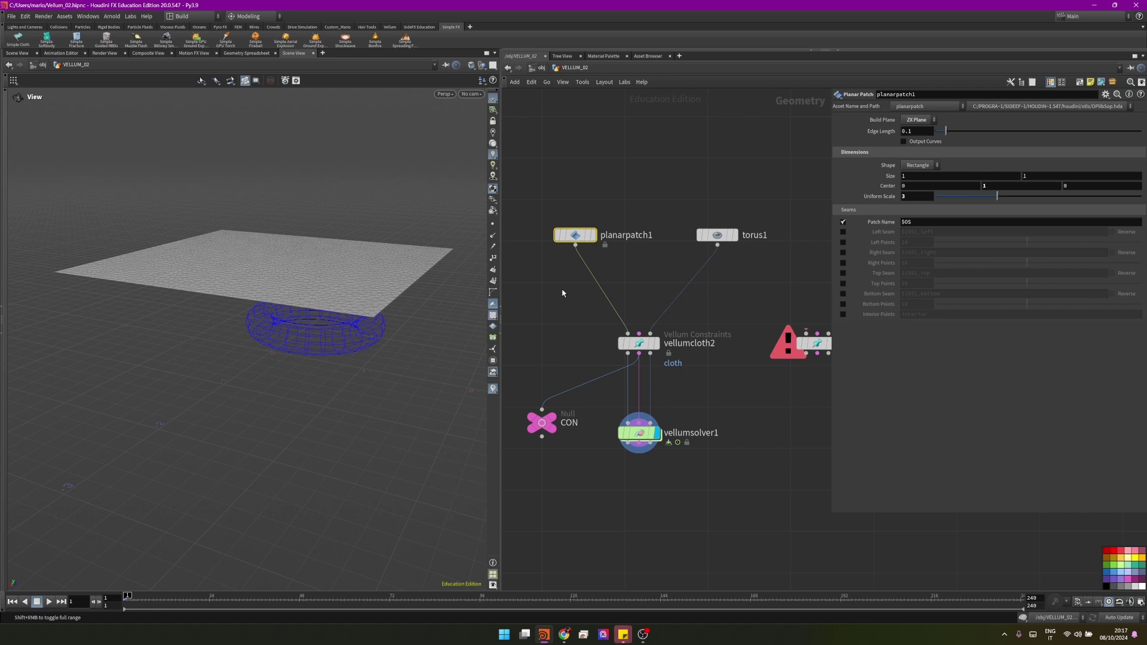
pyautogui.moveTo(448, 295); pyautogui.dragTo(366, 295)
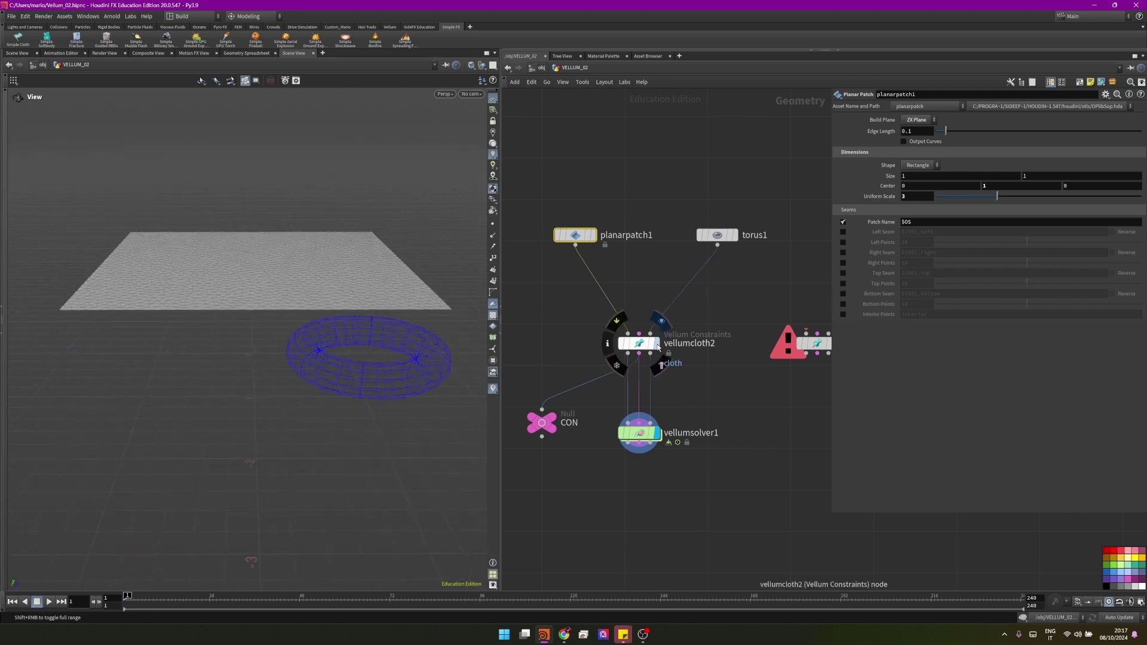
# - Display vellumcloth2, then the vellumsolver1 result, and box-select all network nodes
pyautogui.click(645, 342)
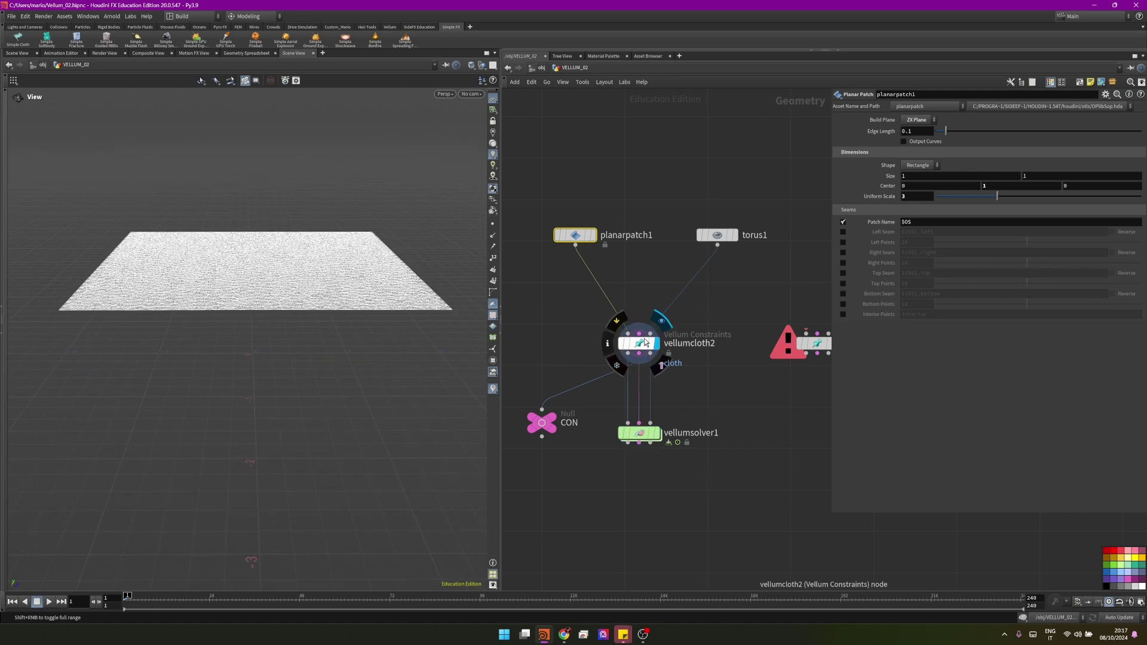
pyautogui.click(656, 432)
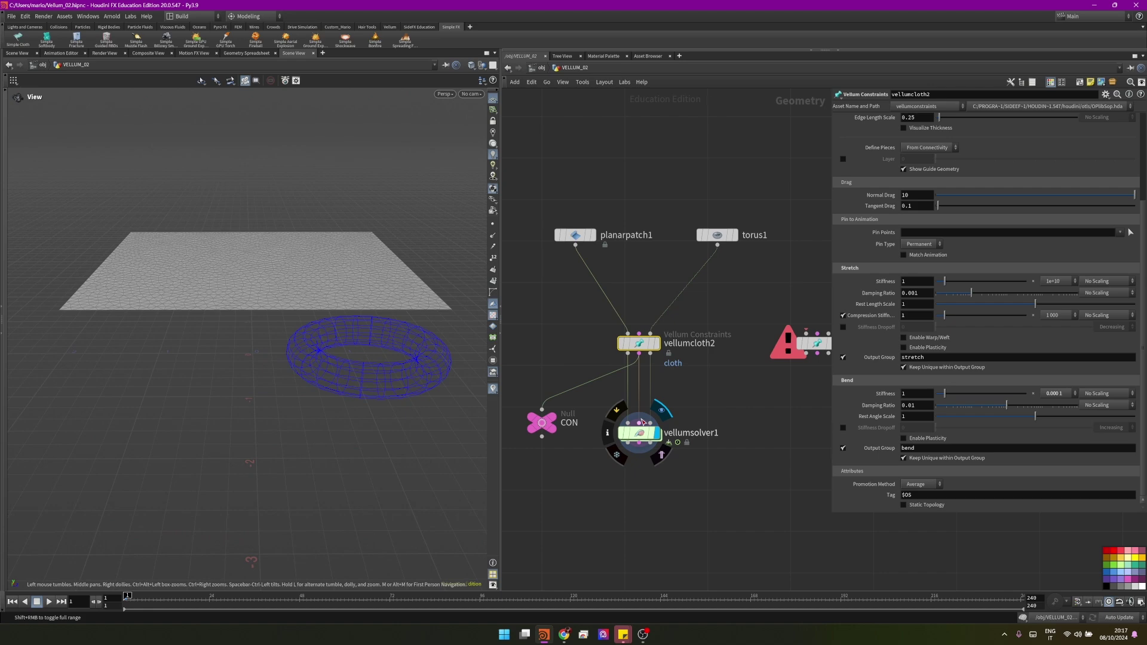
pyautogui.moveTo(728, 466); pyautogui.dragTo(617, 428)
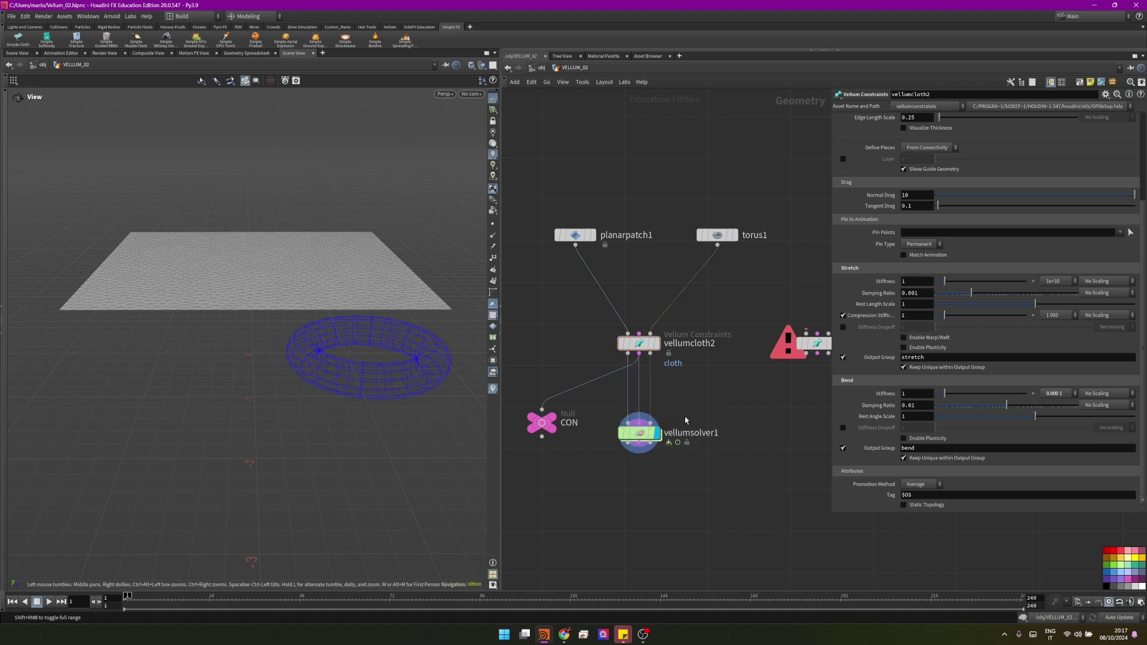
pyautogui.moveTo(519, 212); pyautogui.dragTo(772, 466)
# - Nudge the CON null lower and set its display flag so only the cloth plane shows
pyautogui.moveTo(587, 412); pyautogui.dragTo(601, 411, button='middle')
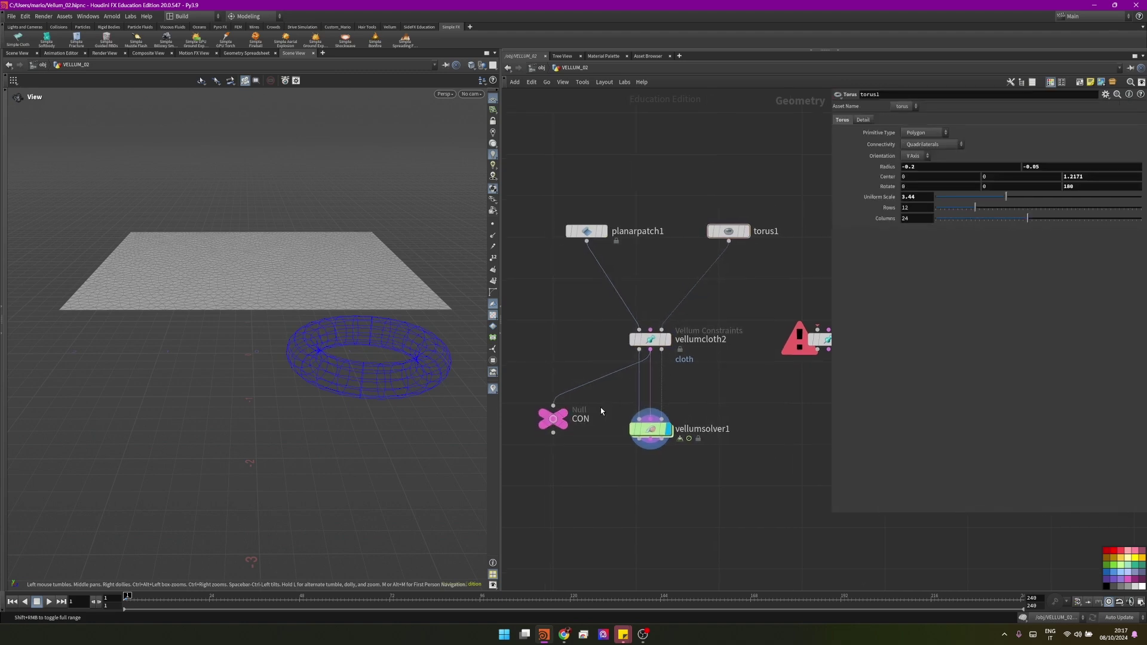
pyautogui.moveTo(556, 417); pyautogui.dragTo(555, 428)
pyautogui.click(565, 425)
pyautogui.click(553, 429)
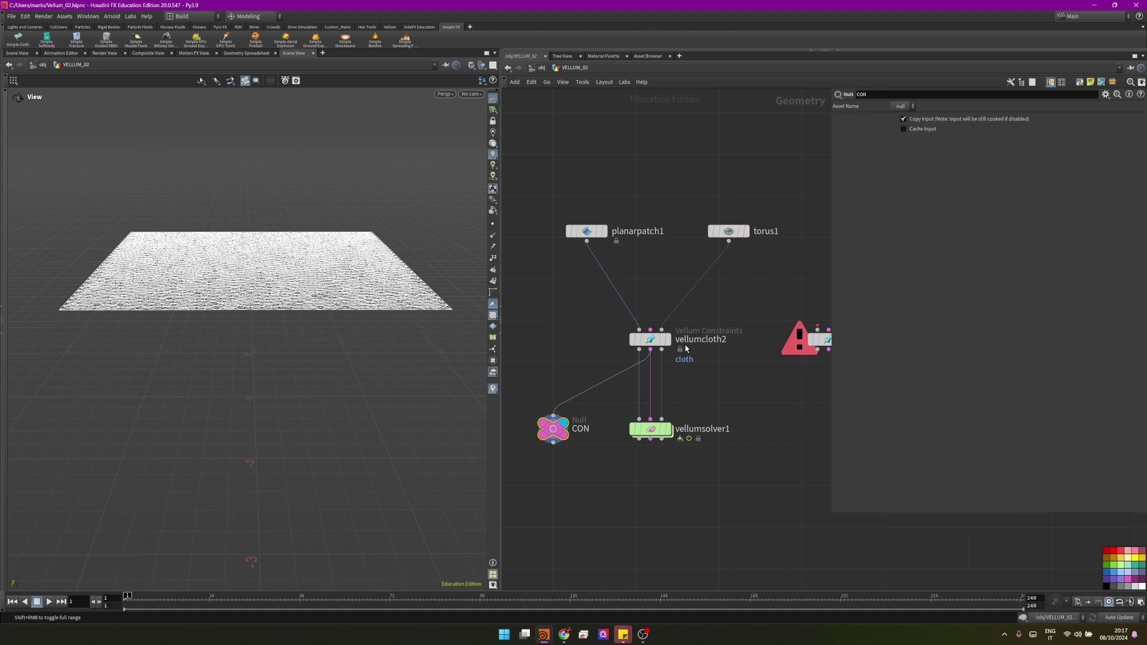
# - Pan the network and select vellumcloth2 to view its constraint settings
pyautogui.moveTo(686, 349); pyautogui.dragTo(581, 371, button='middle')
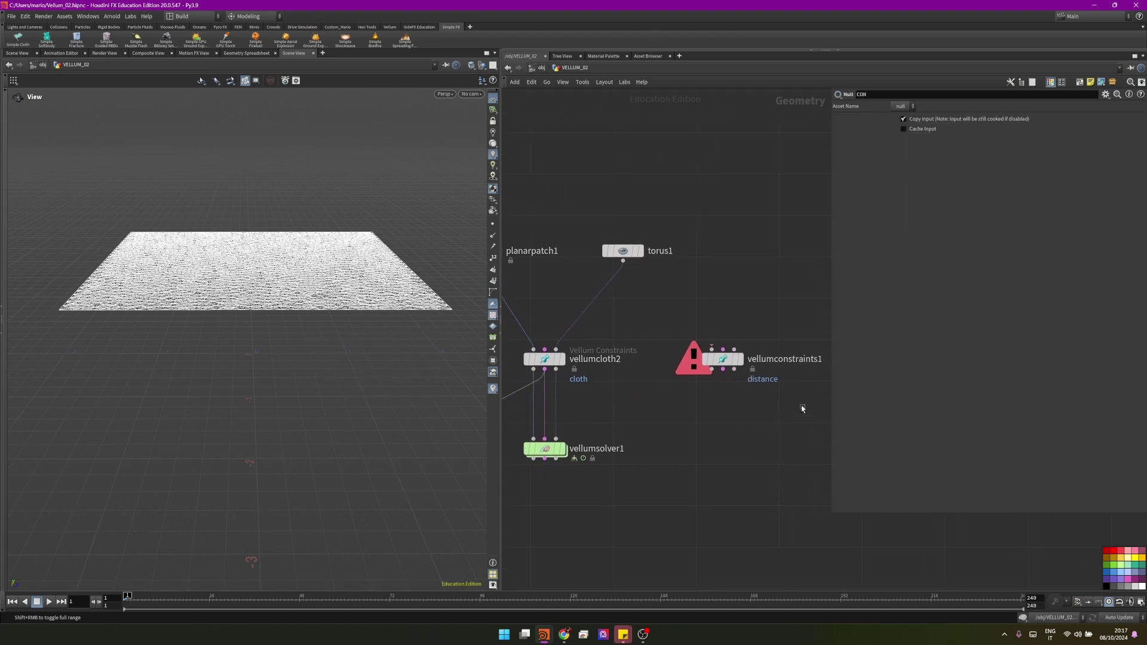
pyautogui.moveTo(802, 408); pyautogui.dragTo(723, 440)
pyautogui.scroll(-2, 746, 418)
pyautogui.scroll(4, 674, 390)
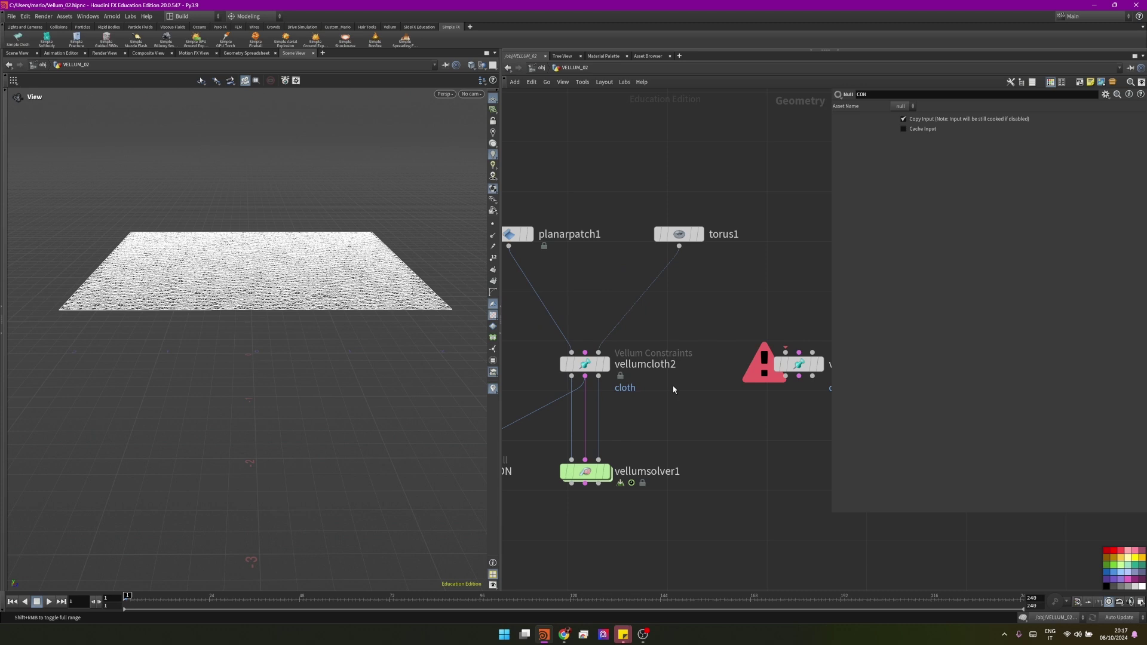
pyautogui.moveTo(672, 337); pyautogui.dragTo(683, 326, button='middle')
pyautogui.moveTo(528, 325); pyautogui.dragTo(710, 406)
pyautogui.scroll(-3, 710, 410)
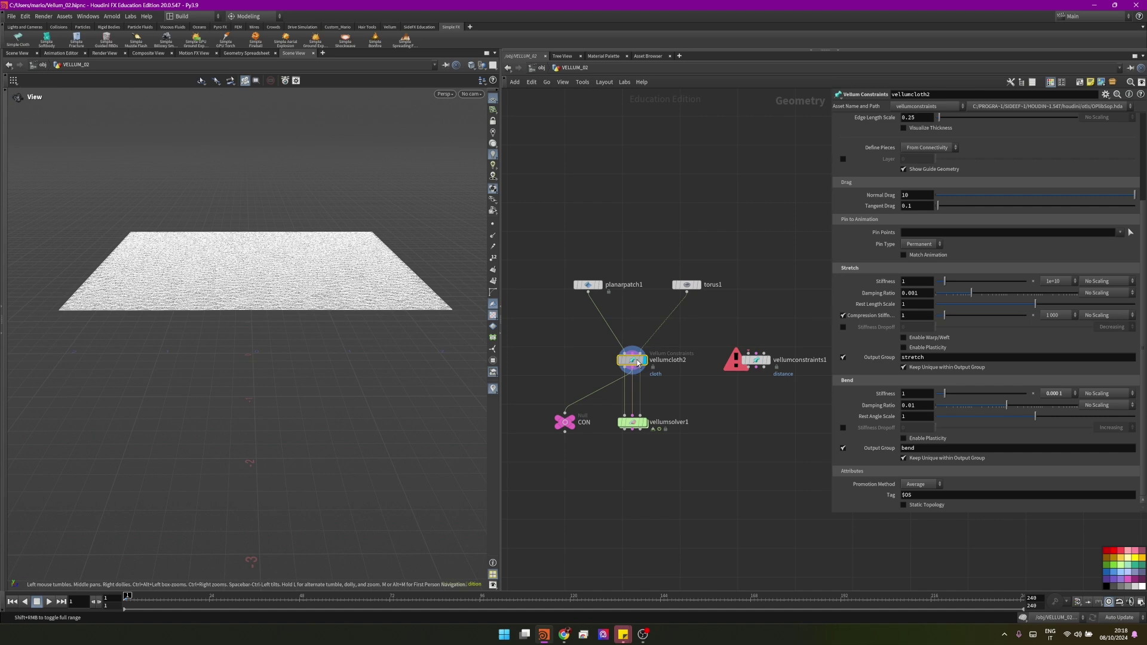
pyautogui.moveTo(241, 261); pyautogui.dragTo(215, 317)
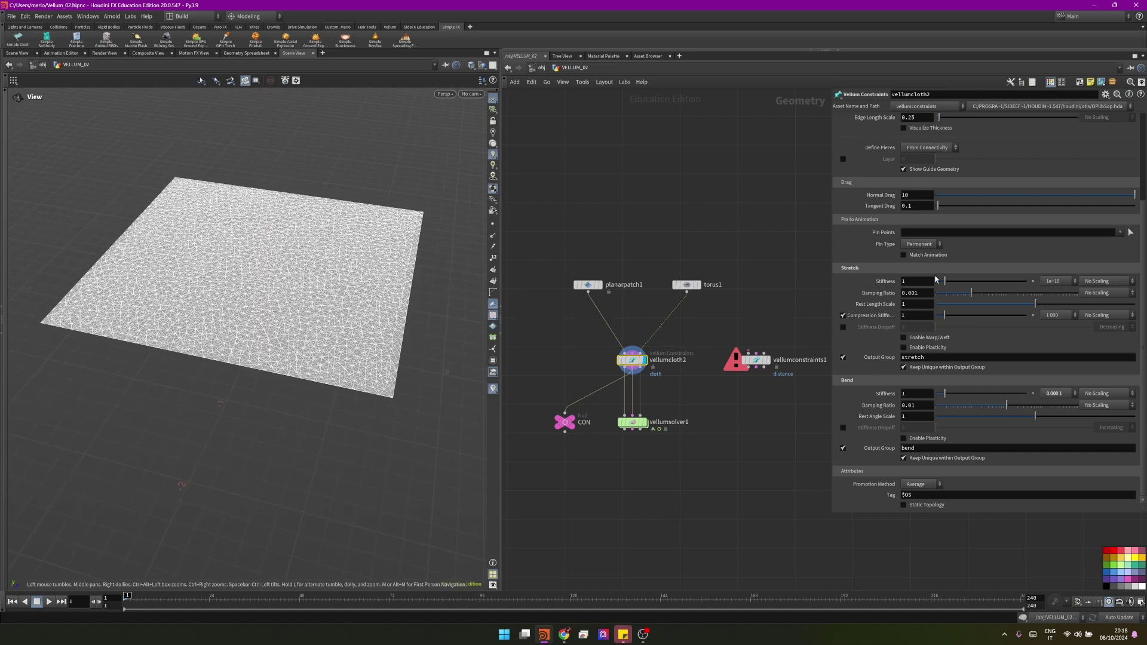
pyautogui.scroll(1, 940, 221)
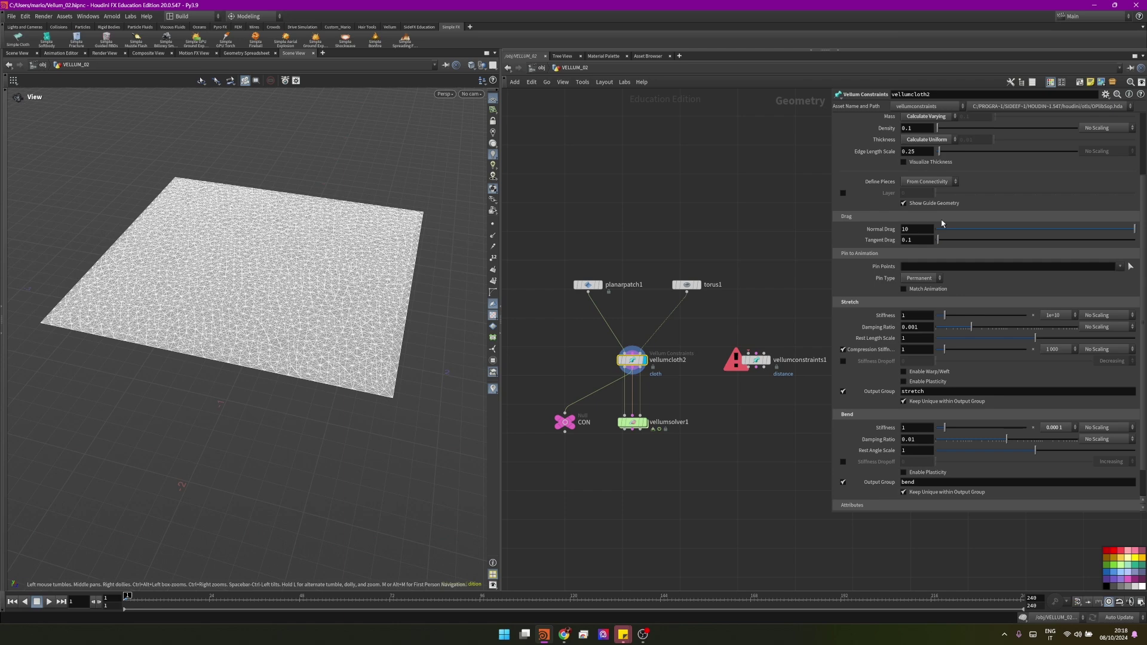
pyautogui.click(941, 203)
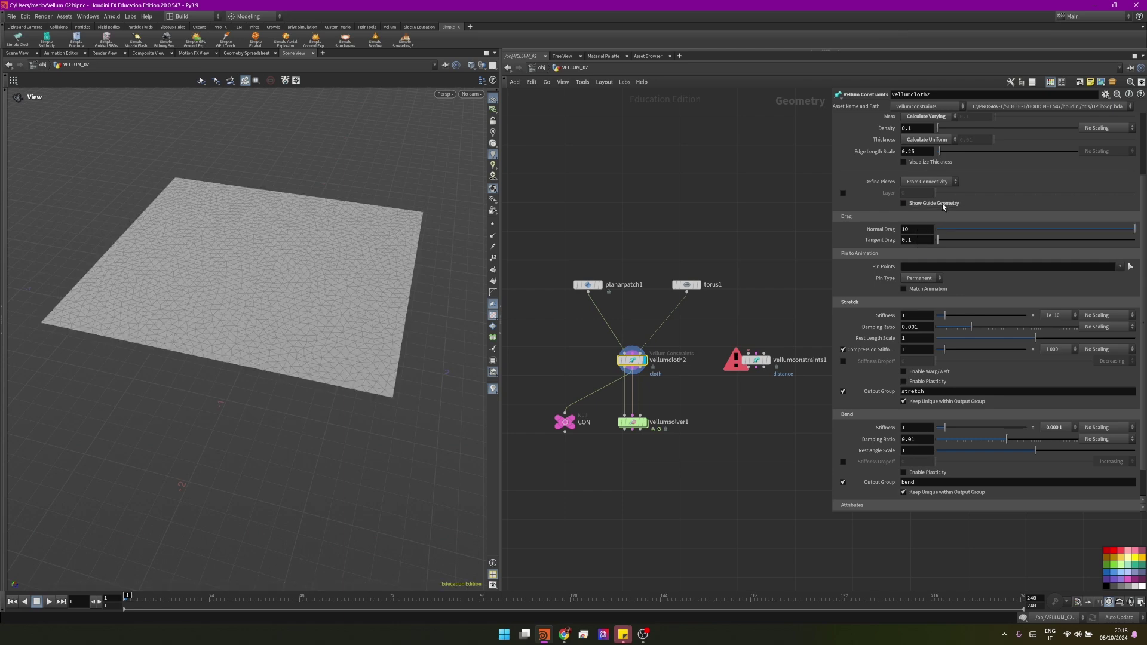
pyautogui.click(942, 203)
pyautogui.click(941, 203)
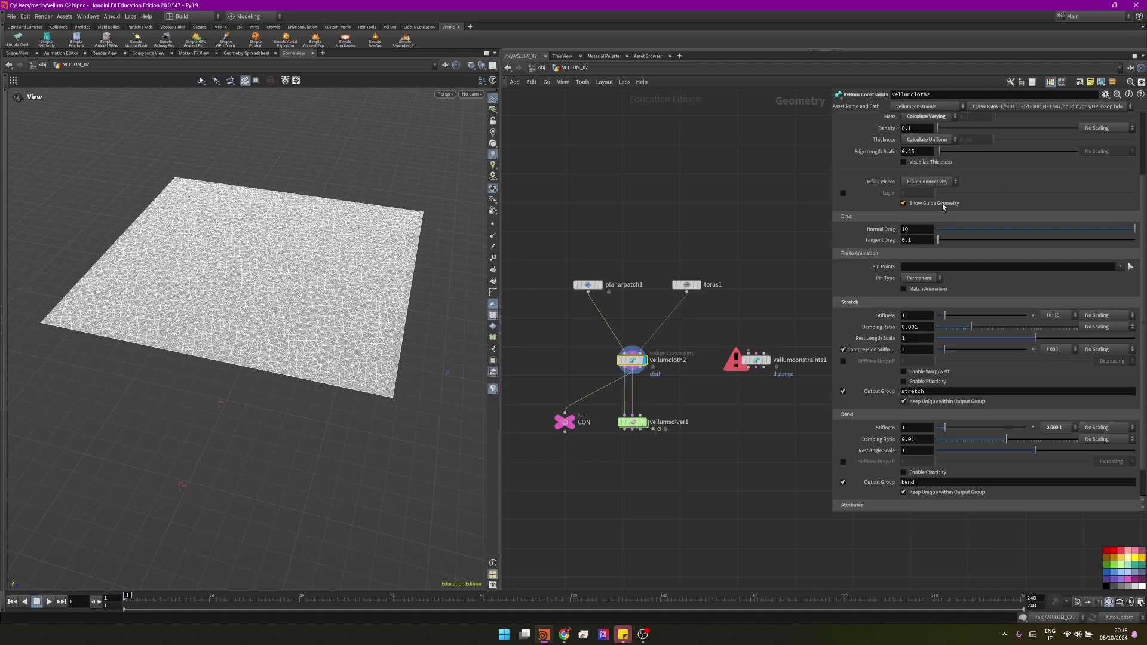
pyautogui.scroll(3, 892, 295)
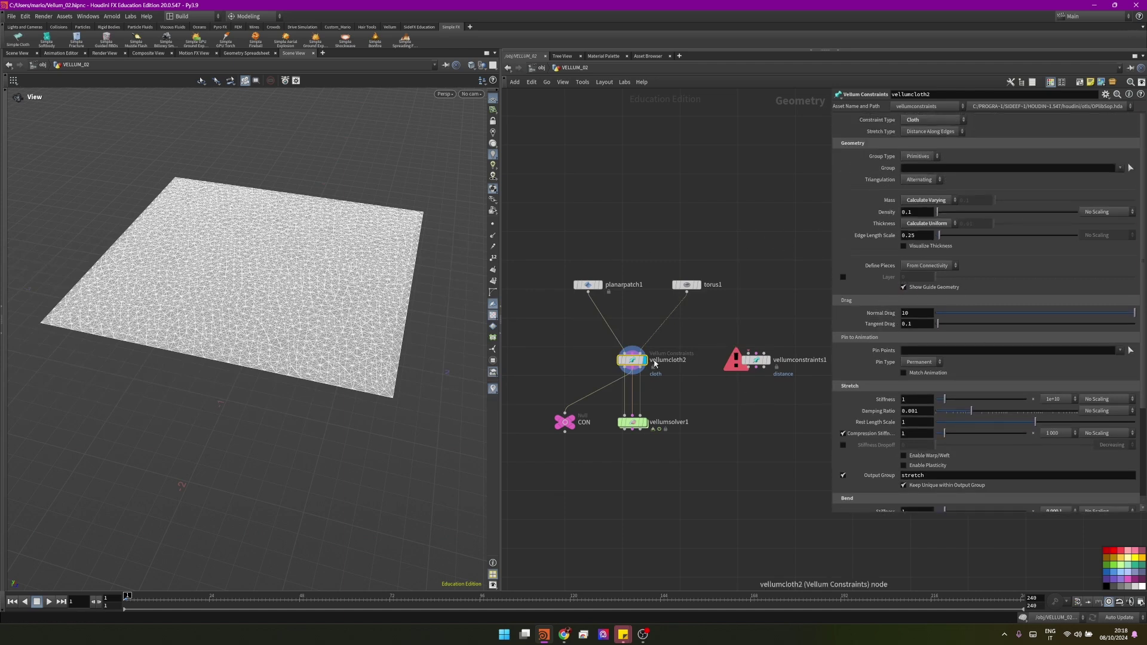
pyautogui.scroll(2, 686, 357)
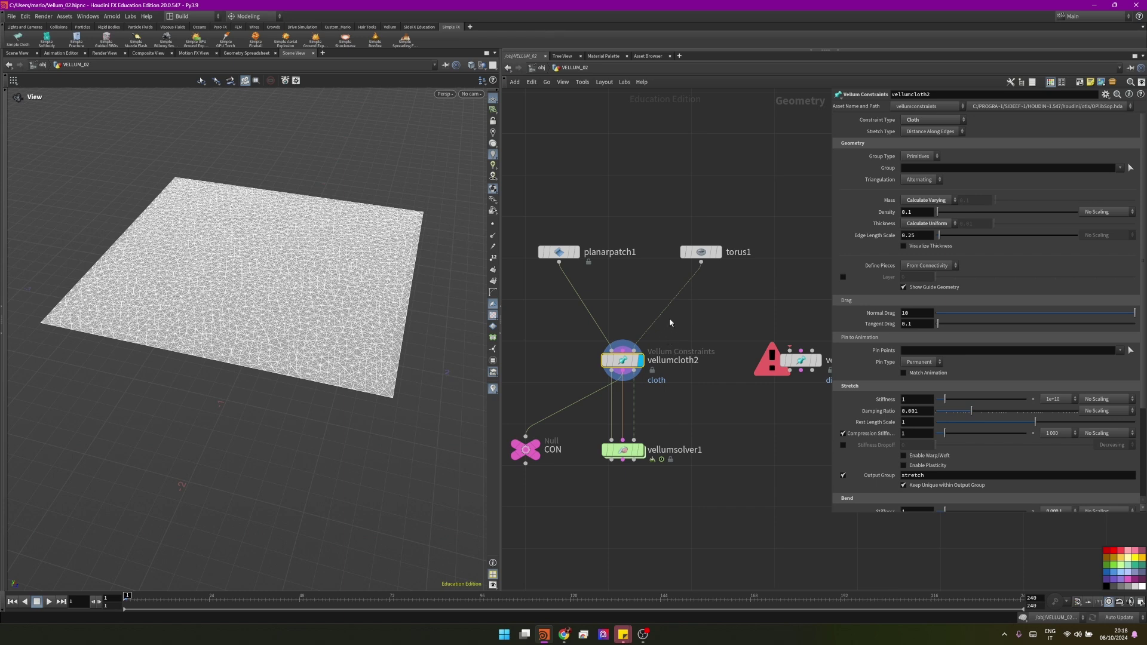
# - Check vellumconstraints1's Constraint Type list, keeping Cloth, then deselect the node
pyautogui.moveTo(667, 368)
pyautogui.click(911, 120)
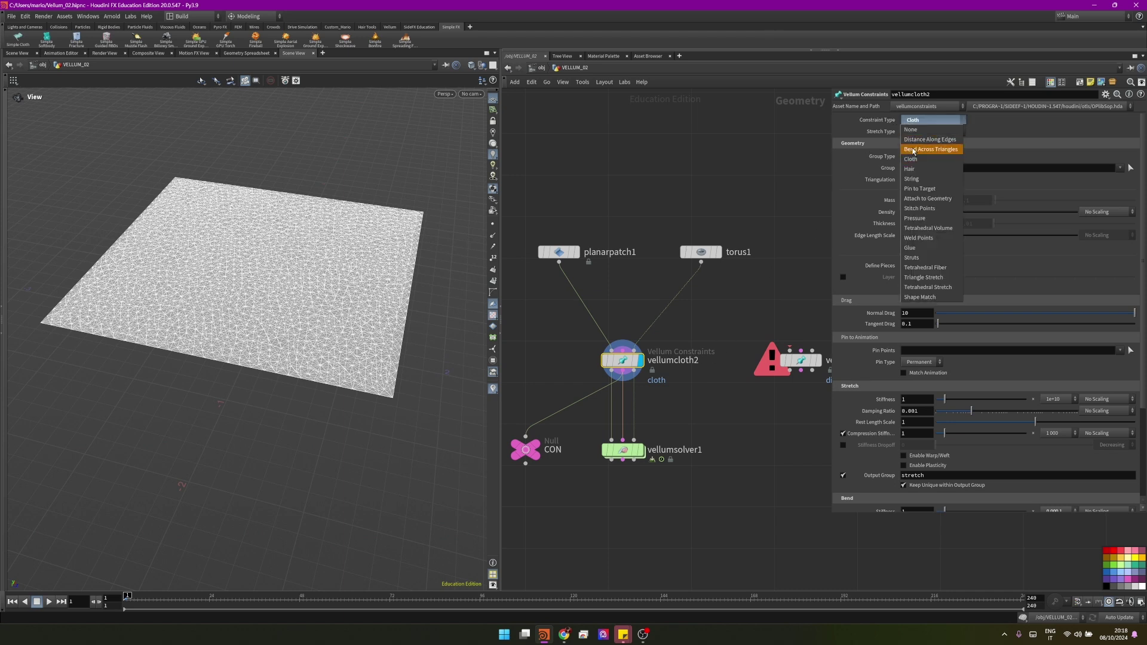
pyautogui.click(911, 160)
pyautogui.scroll(-3, 759, 306)
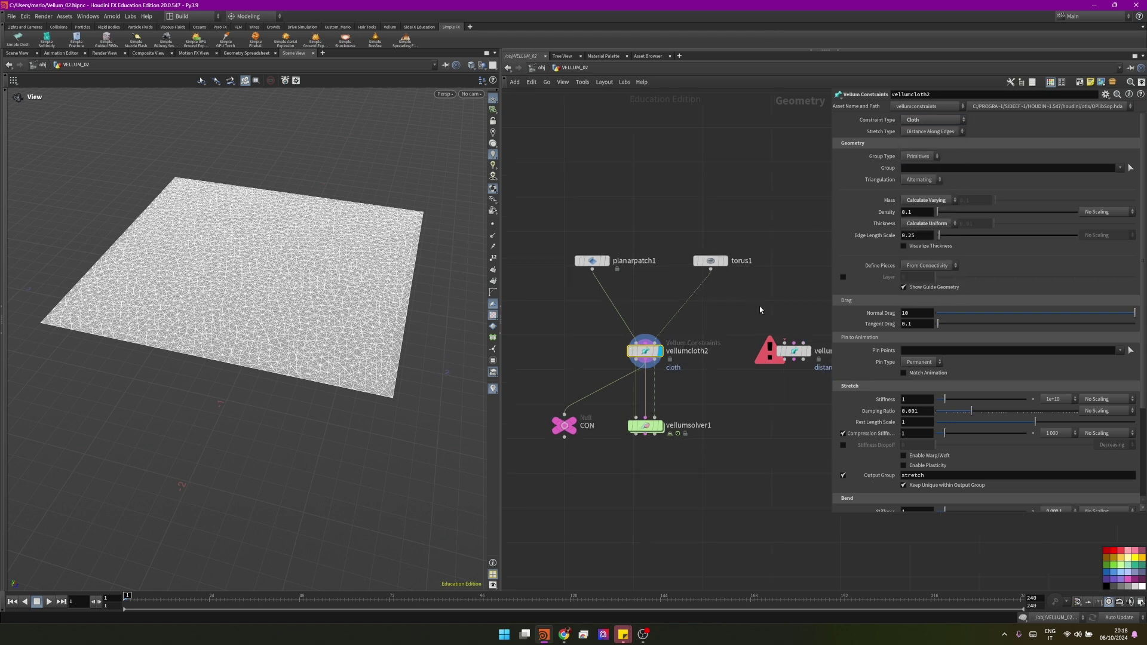
pyautogui.scroll(2, 729, 328)
pyautogui.click(717, 335)
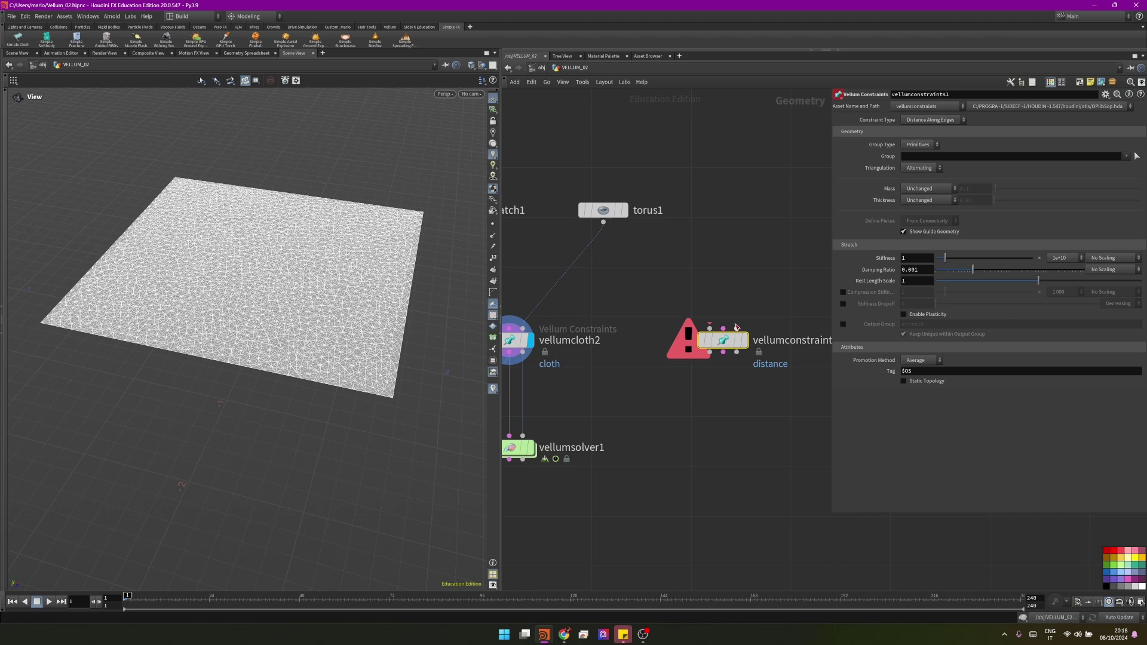
pyautogui.scroll(1, 706, 294)
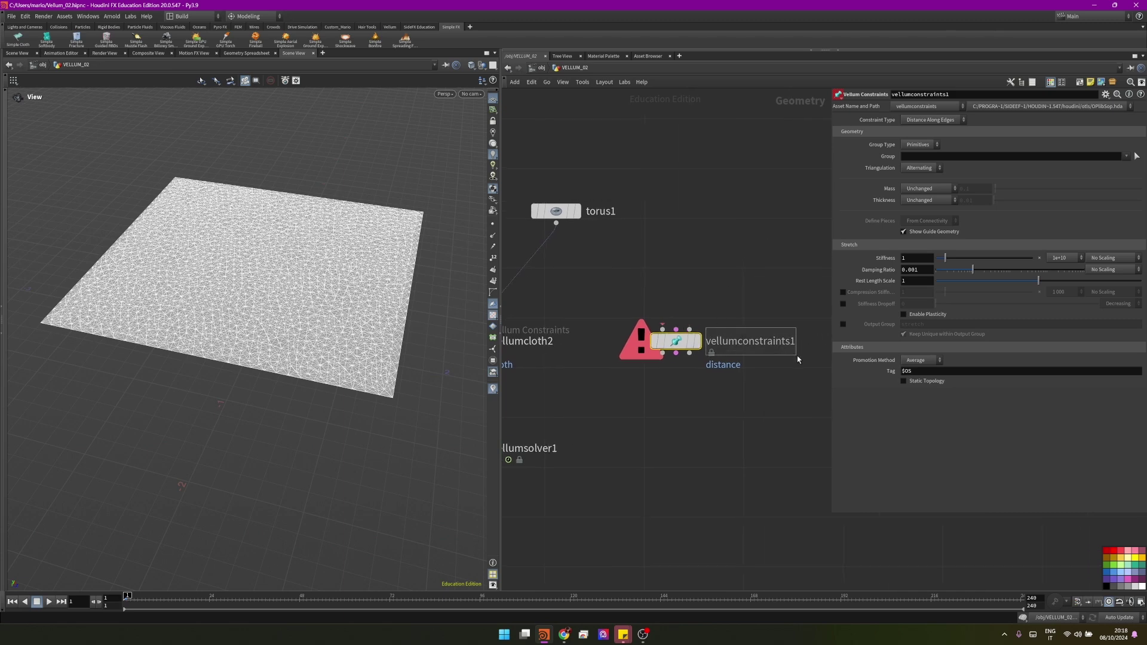
pyautogui.click(640, 379)
# - Add a new Vellum Constraints node via 'velco' and review its constraint types unchanged
pyautogui.press('Tab')
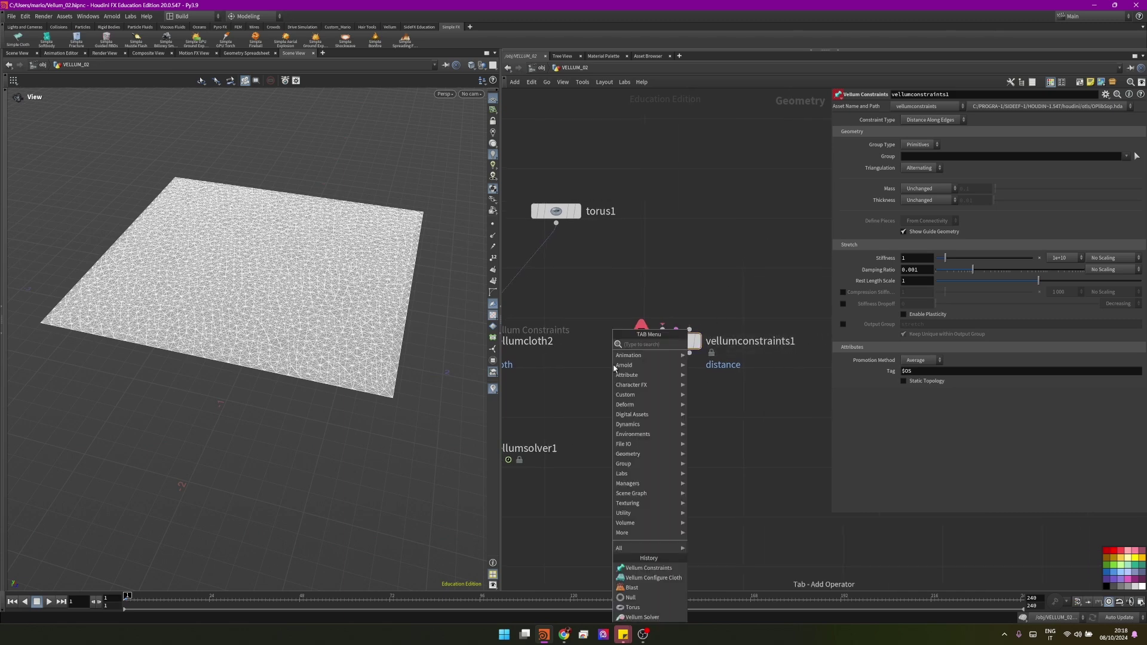
pyautogui.write('velco')
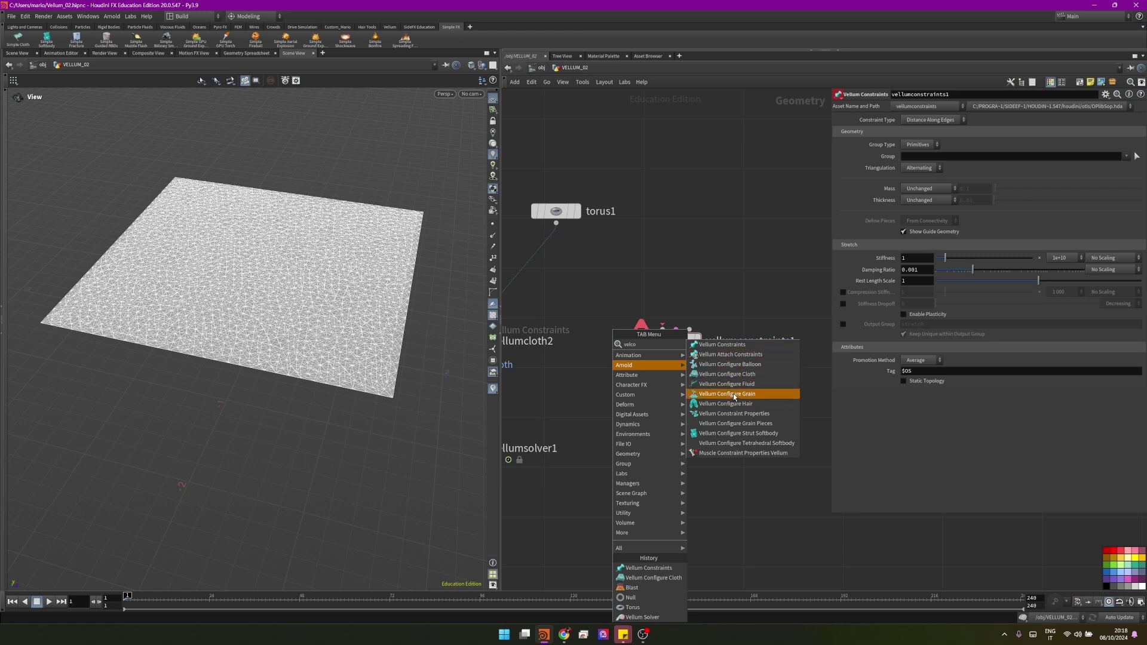
pyautogui.click(727, 346)
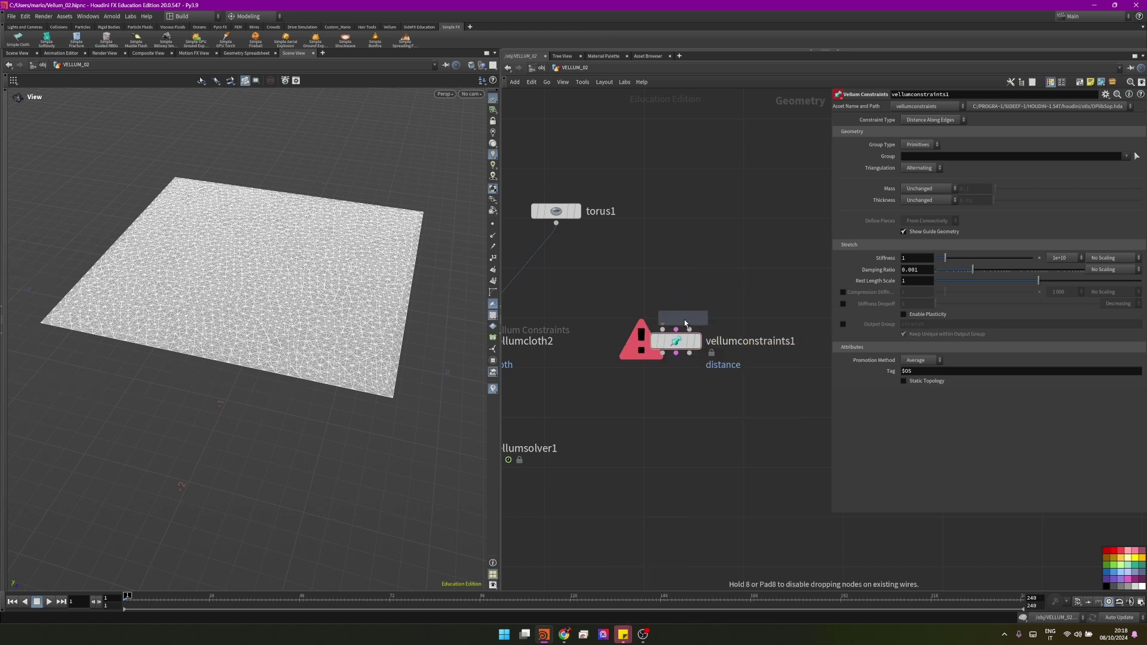
pyautogui.click(689, 328)
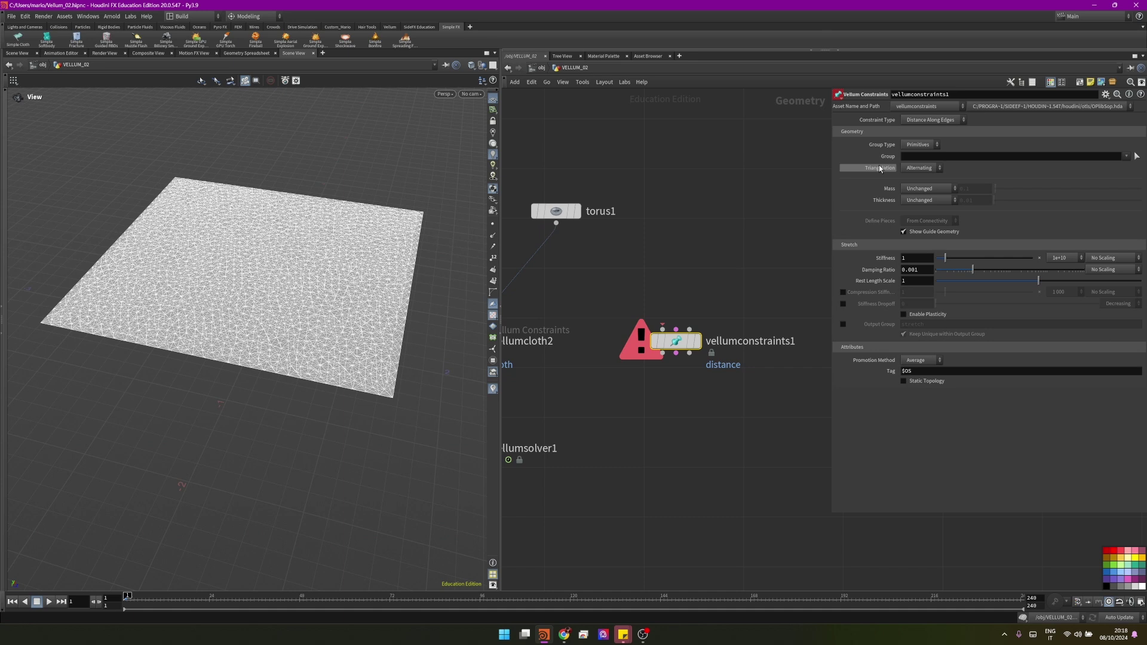
pyautogui.click(916, 120)
pyautogui.click(915, 120)
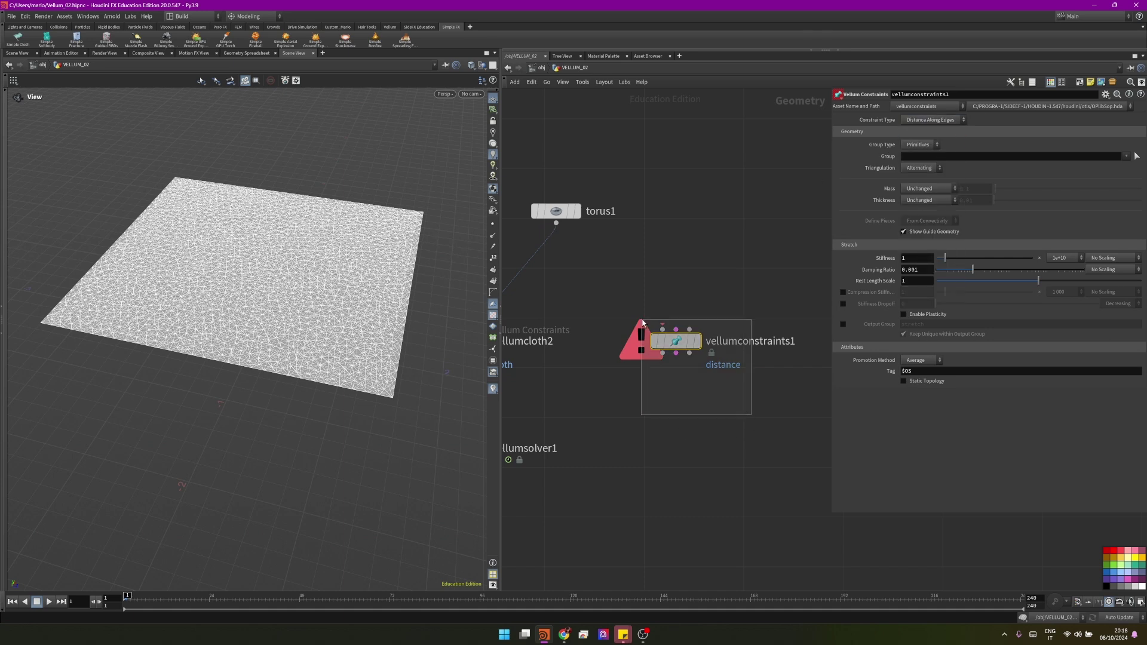
# - Undo the trial constraints node, frame vellumcloth2 and CON, and clear the selection
pyautogui.hotkey('ctrl', 'z')
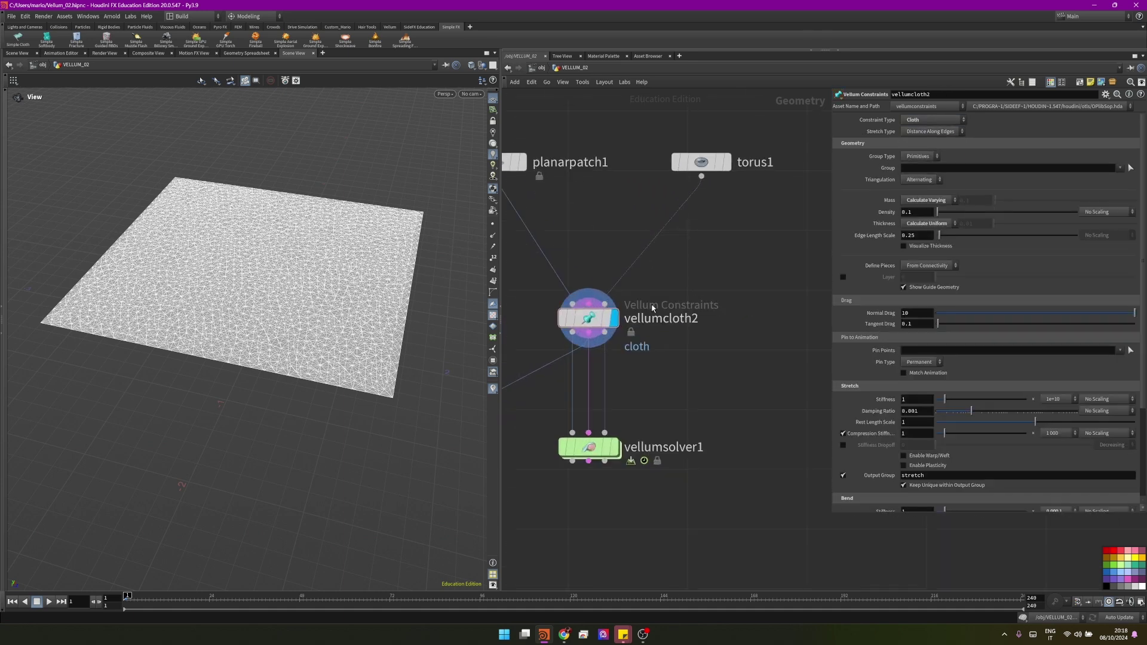
pyautogui.press('f')
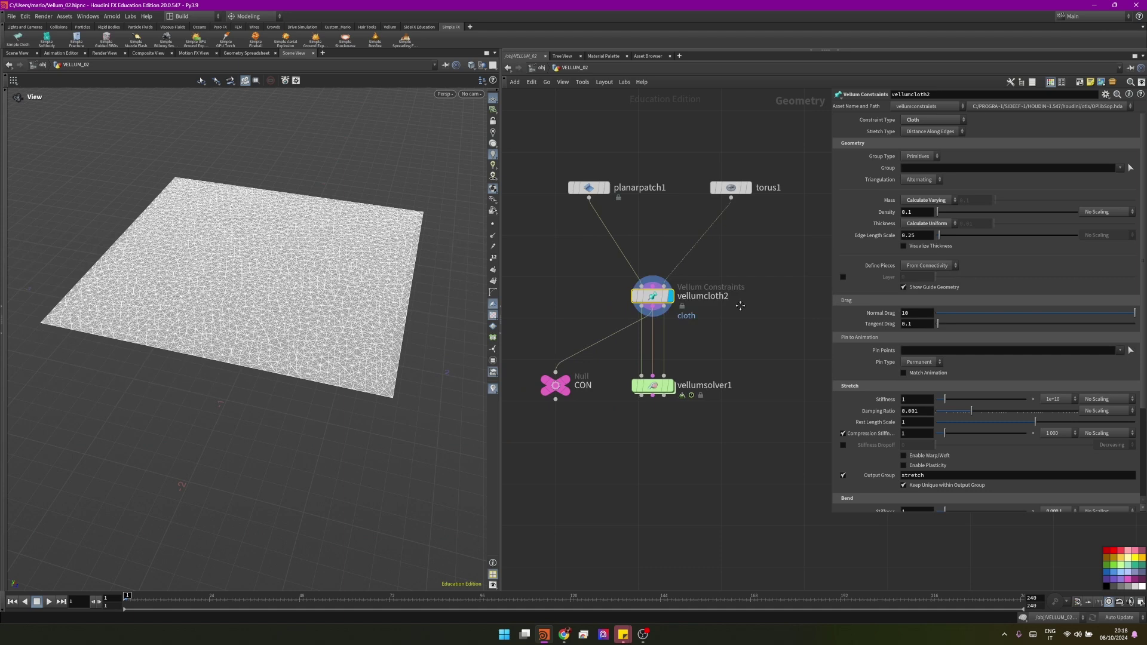
pyautogui.moveTo(672, 301)
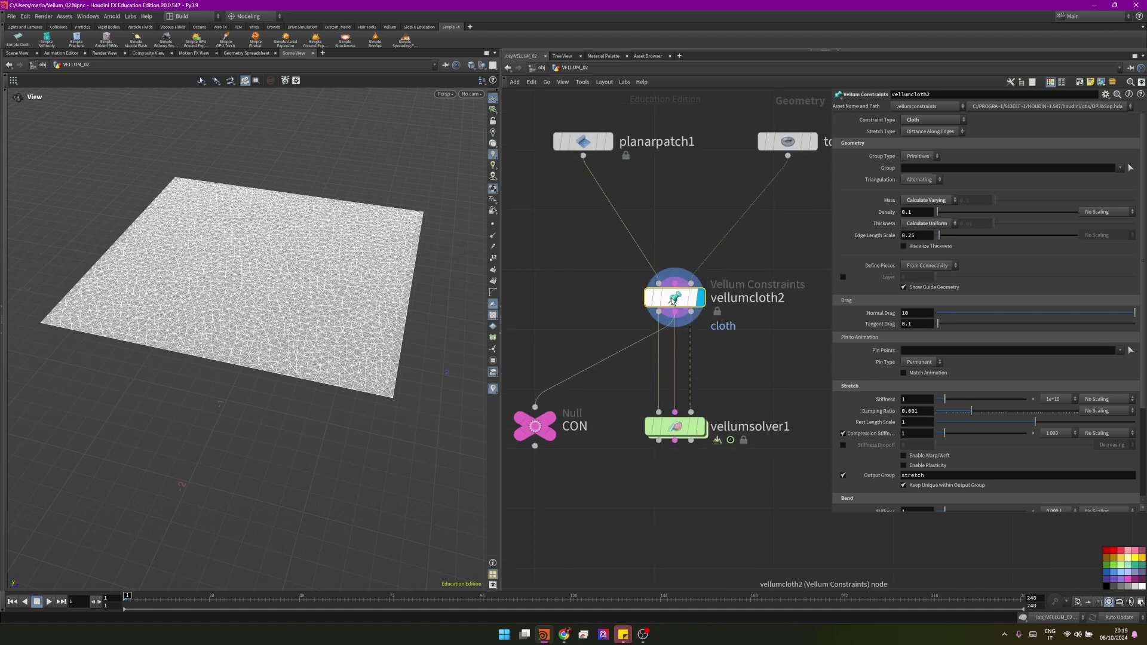
pyautogui.scroll(-6, 672, 301)
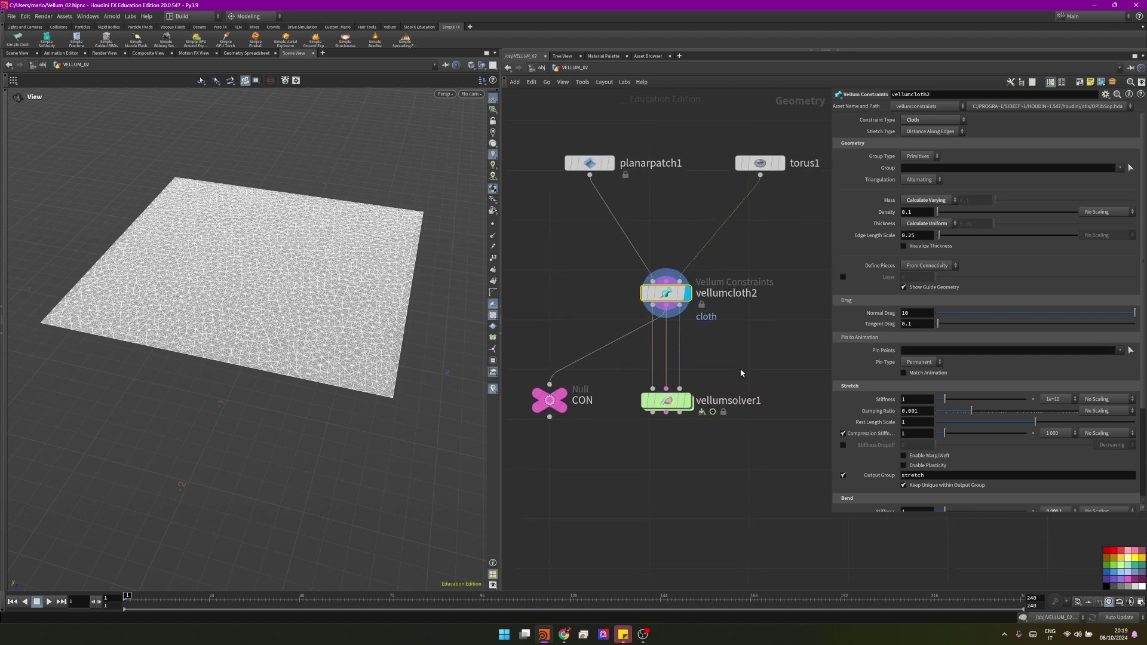
pyautogui.scroll(6, 768, 371)
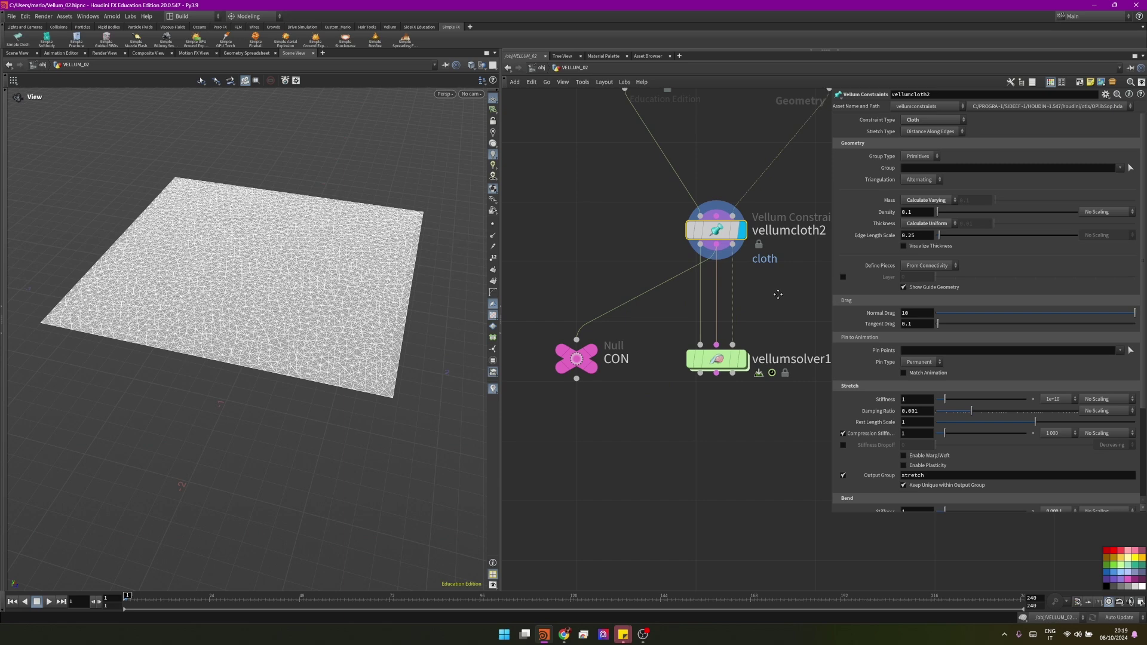
pyautogui.click(571, 410)
# - Add a Blast node named blast1 and wire it directly under CON
pyautogui.press('Tab')
pyautogui.write('blast')
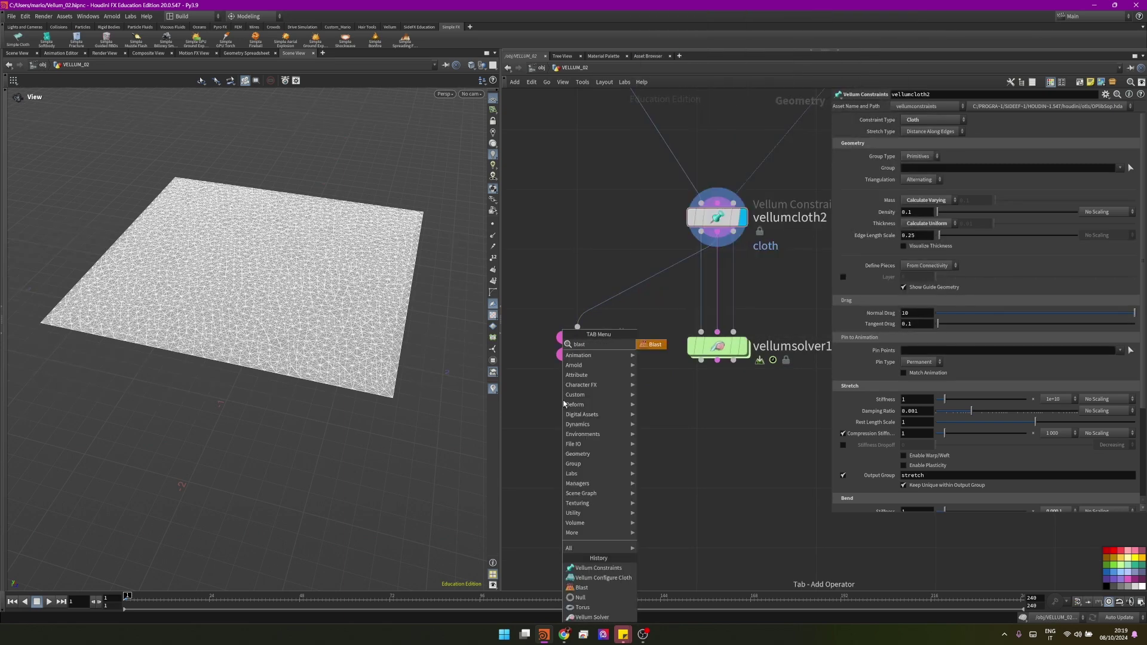
pyautogui.press('Return')
pyautogui.click(561, 397)
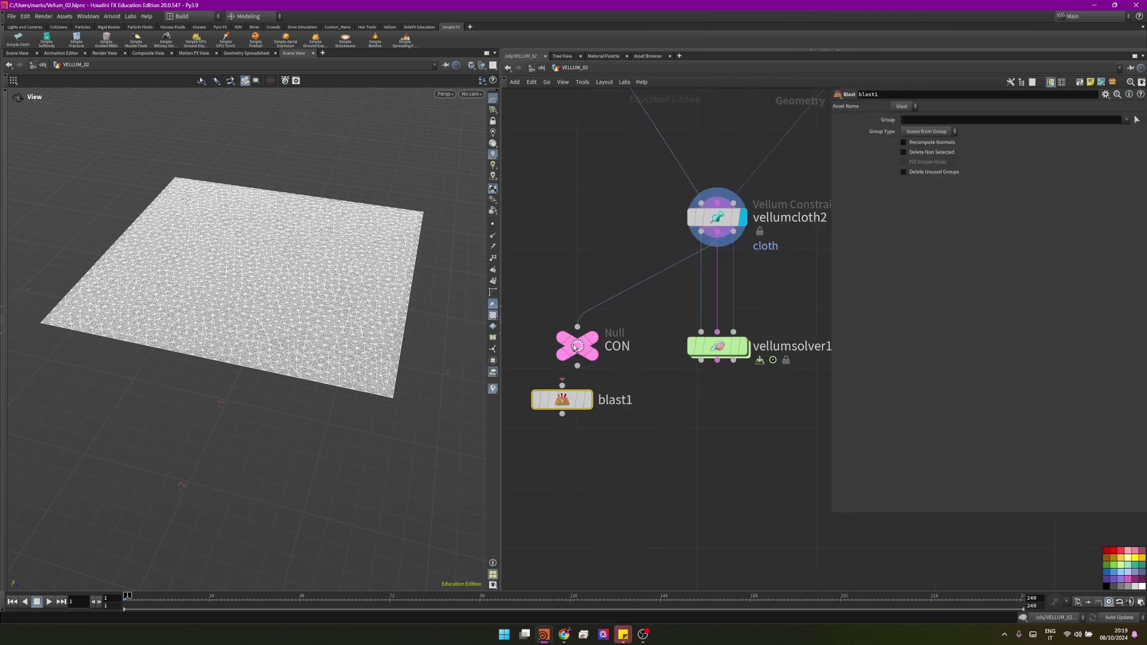
pyautogui.doubleClick(596, 404)
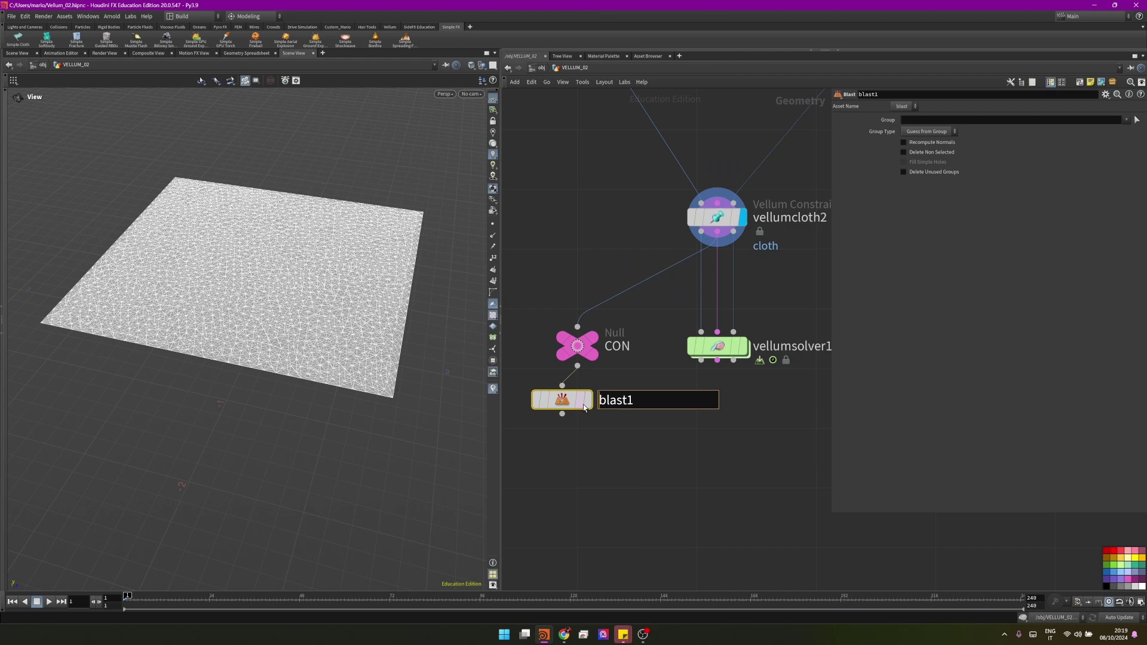
pyautogui.press('Return')
pyautogui.moveTo(585, 400); pyautogui.dragTo(601, 411)
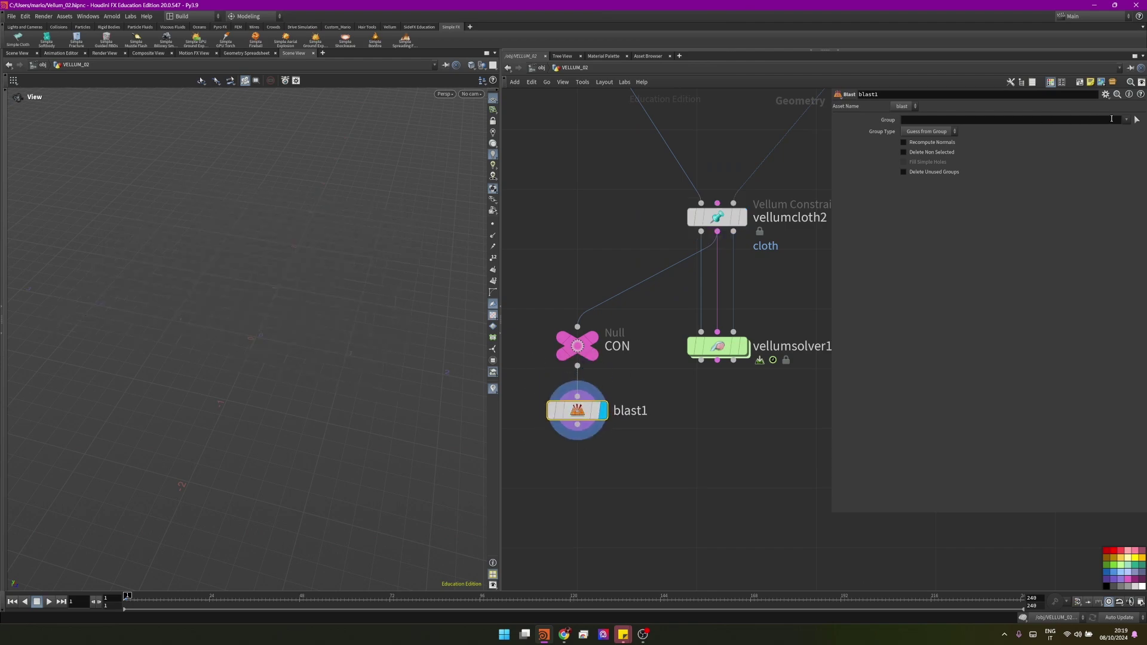
# - Set blast1's Group to bend and zoom into the cloth grid
pyautogui.click(1127, 120)
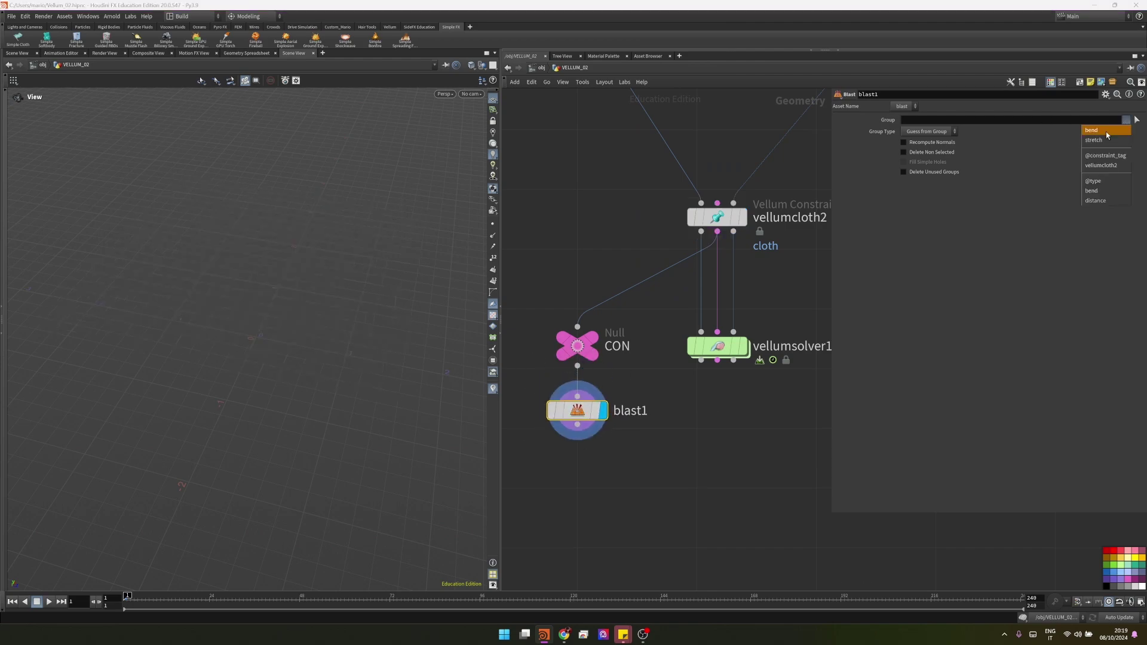
pyautogui.click(1106, 131)
pyautogui.moveTo(143, 264); pyautogui.dragTo(224, 267, button='right')
# - Switch the blast group to stretch, inspect the cloth from higher, and select blast1
pyautogui.click(1119, 121)
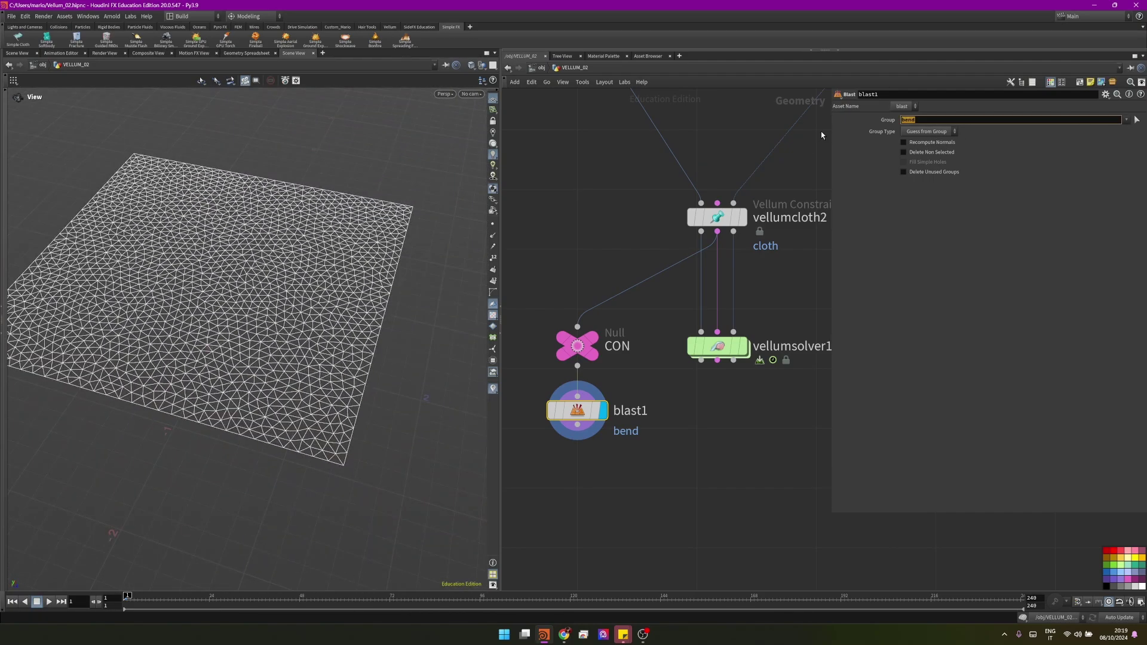
pyautogui.press('BackSpace')
pyautogui.press('BackSpace')
pyautogui.press('BackSpace')
pyautogui.press('BackSpace')
pyautogui.press('Return')
pyautogui.click(1125, 120)
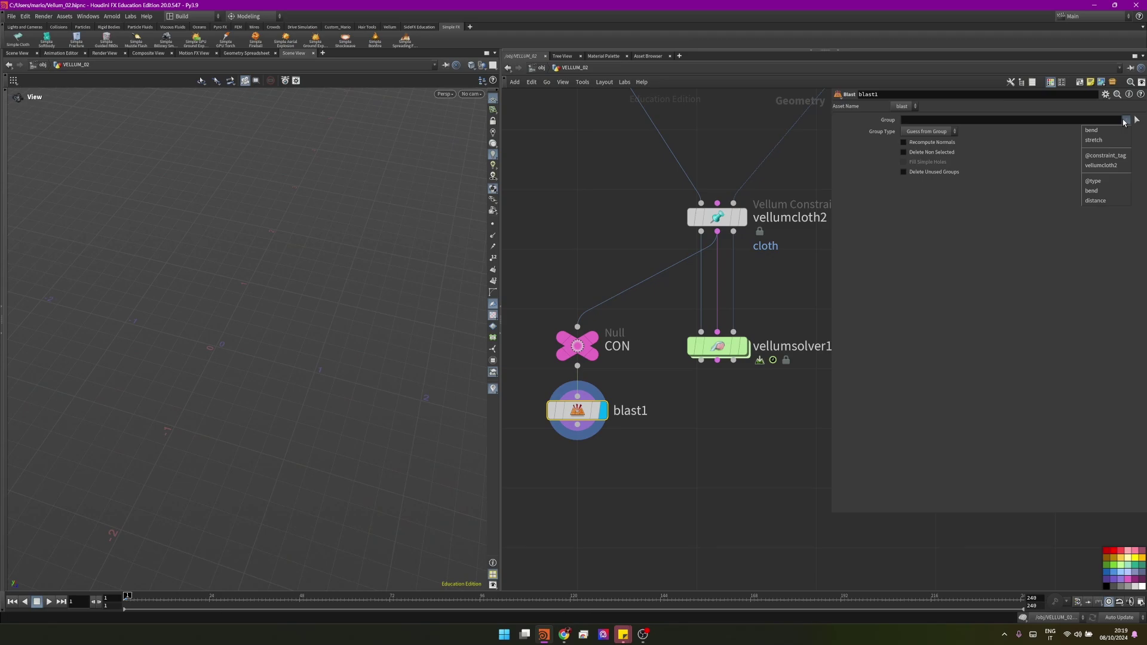
pyautogui.click(1110, 145)
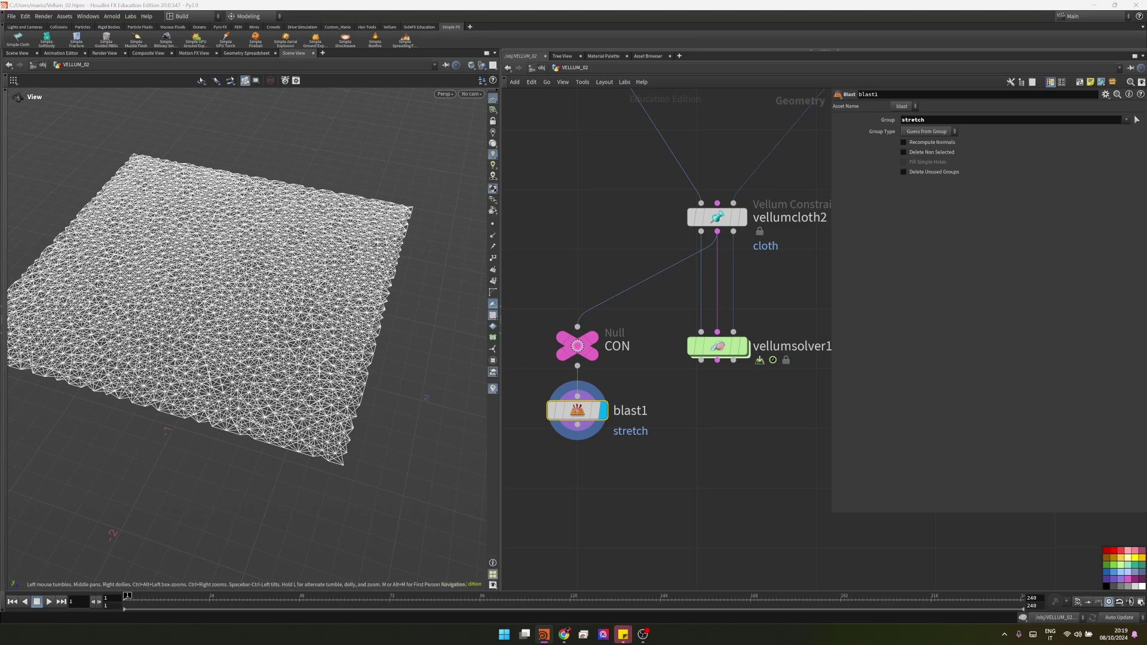
pyautogui.scroll(5, 235, 283)
pyautogui.scroll(-10, 235, 283)
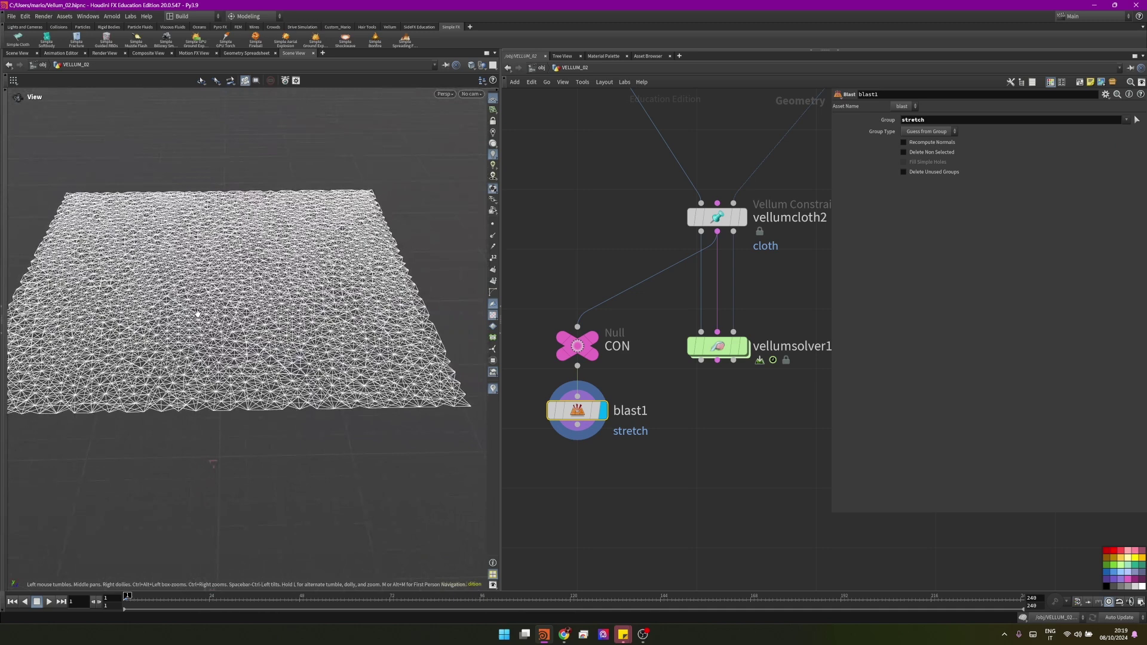
pyautogui.moveTo(199, 314); pyautogui.dragTo(207, 312)
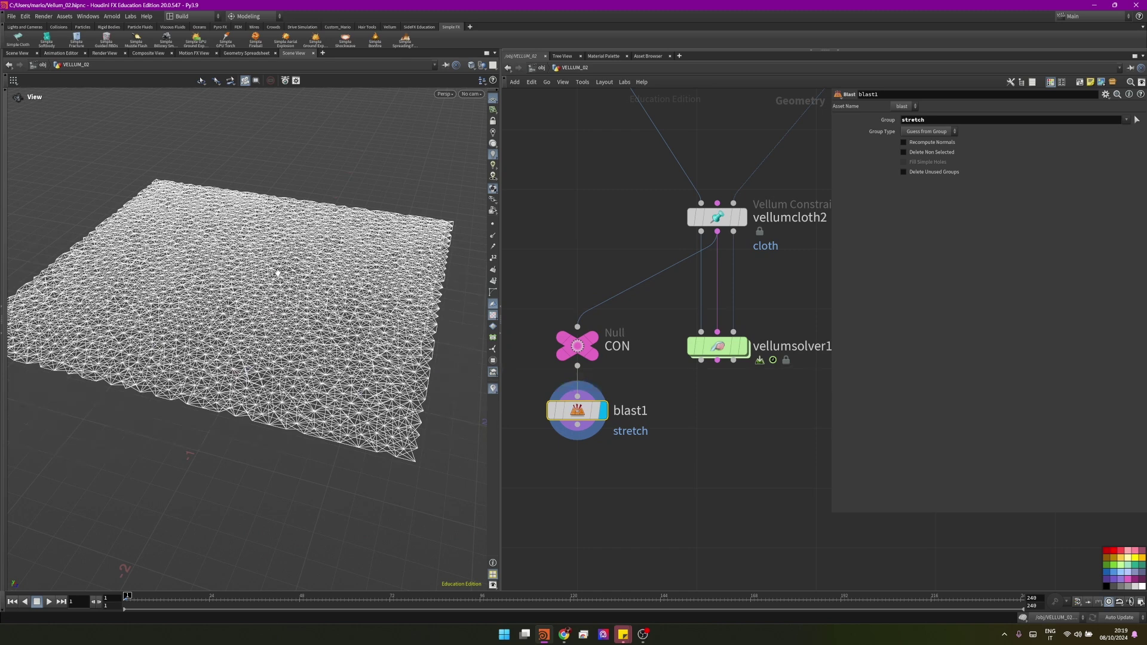
pyautogui.moveTo(639, 457); pyautogui.dragTo(525, 392)
# - Delete the temporary blast1 node and display the vellumsolver1 result
pyautogui.press('Delete')
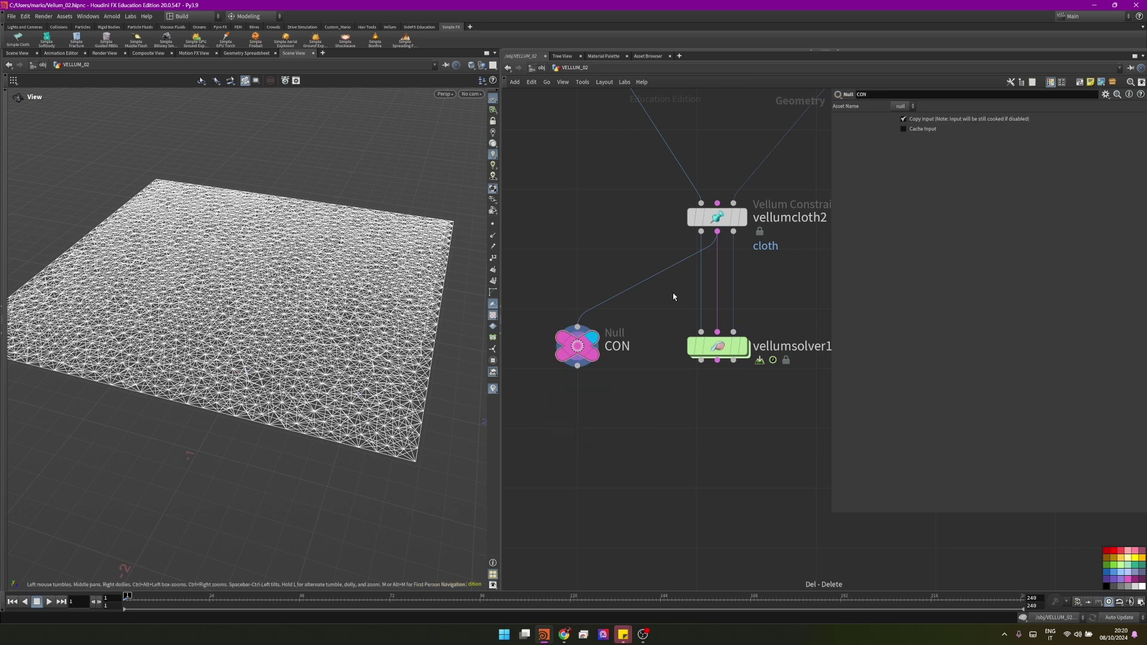
pyautogui.moveTo(673, 297); pyautogui.dragTo(601, 351, button='middle')
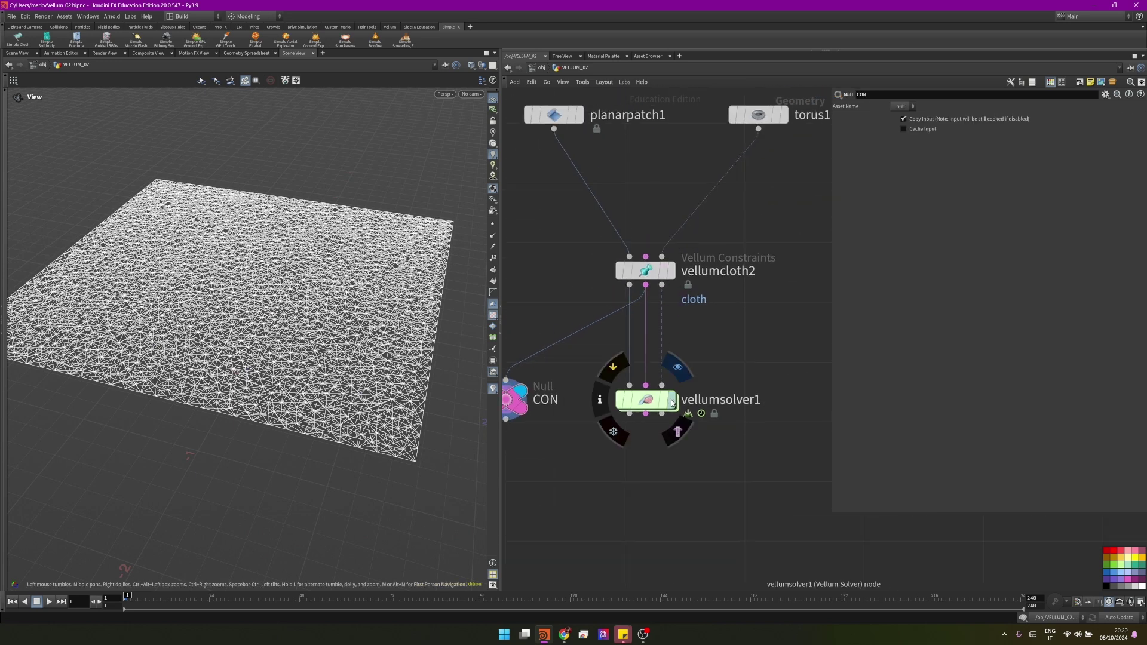
pyautogui.click(673, 399)
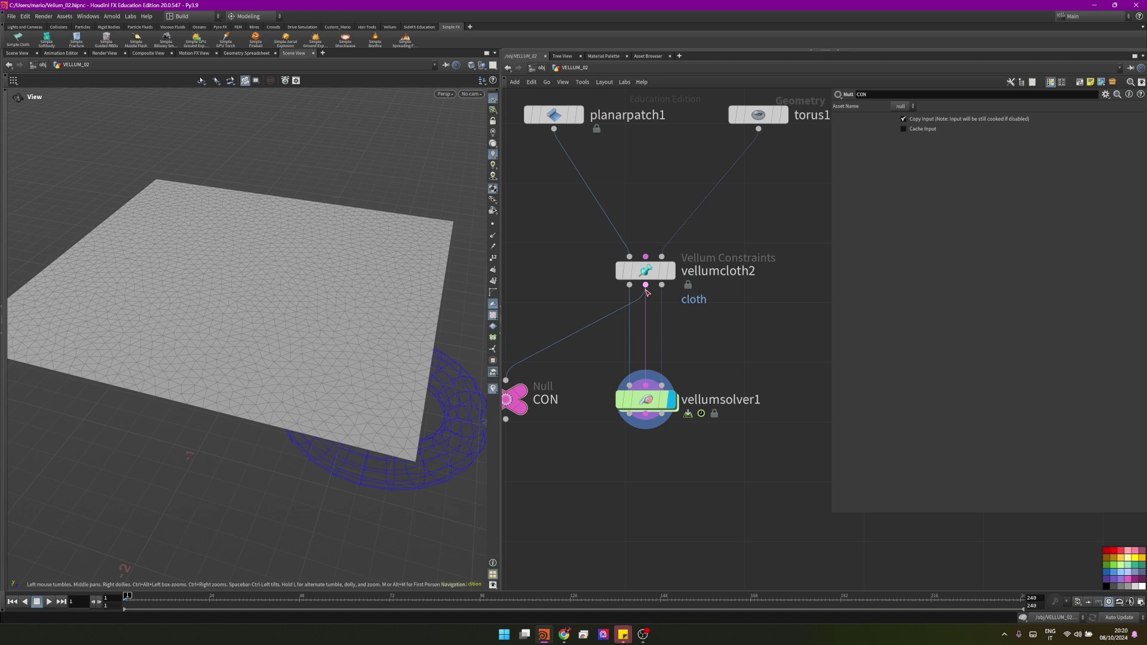
# - Pin cloth points 531 and 1581 in vellumcloth2's Pin Points
pyautogui.click(646, 272)
pyautogui.scroll(-5, 887, 380)
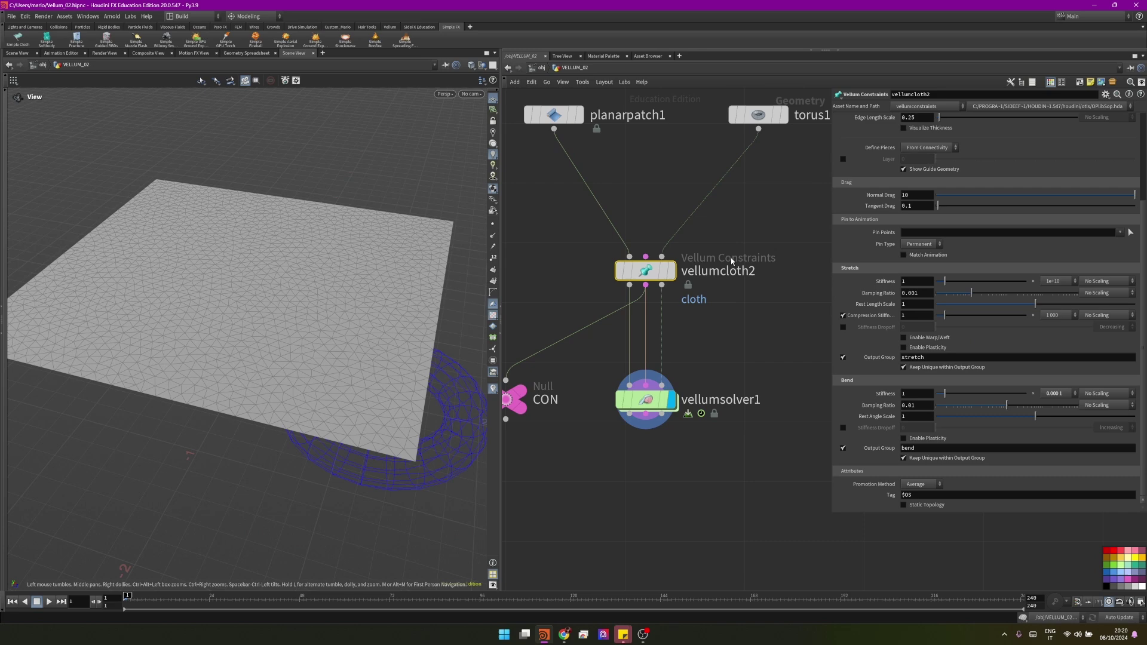
pyautogui.moveTo(415, 319); pyautogui.dragTo(368, 298)
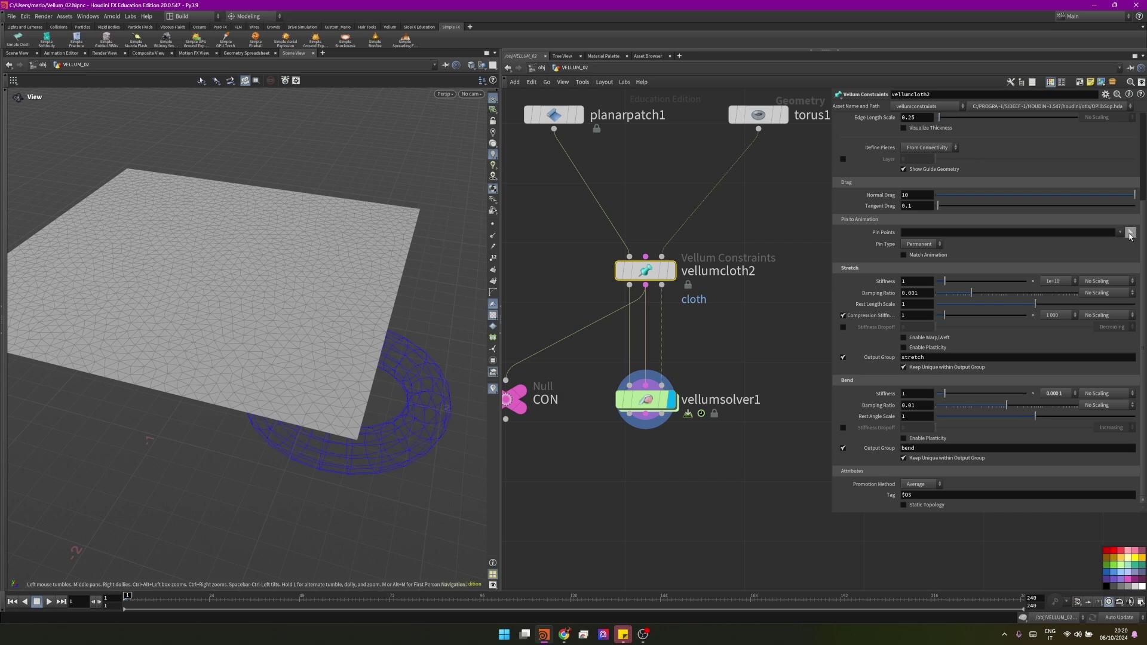
pyautogui.click(1130, 233)
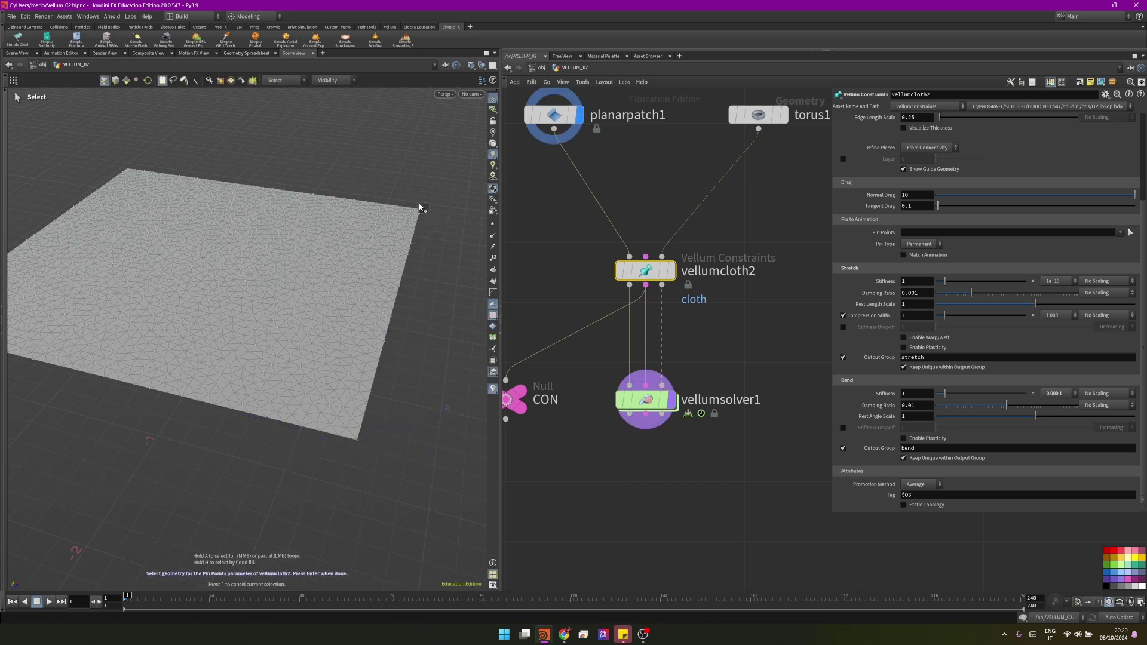
pyautogui.press('2')
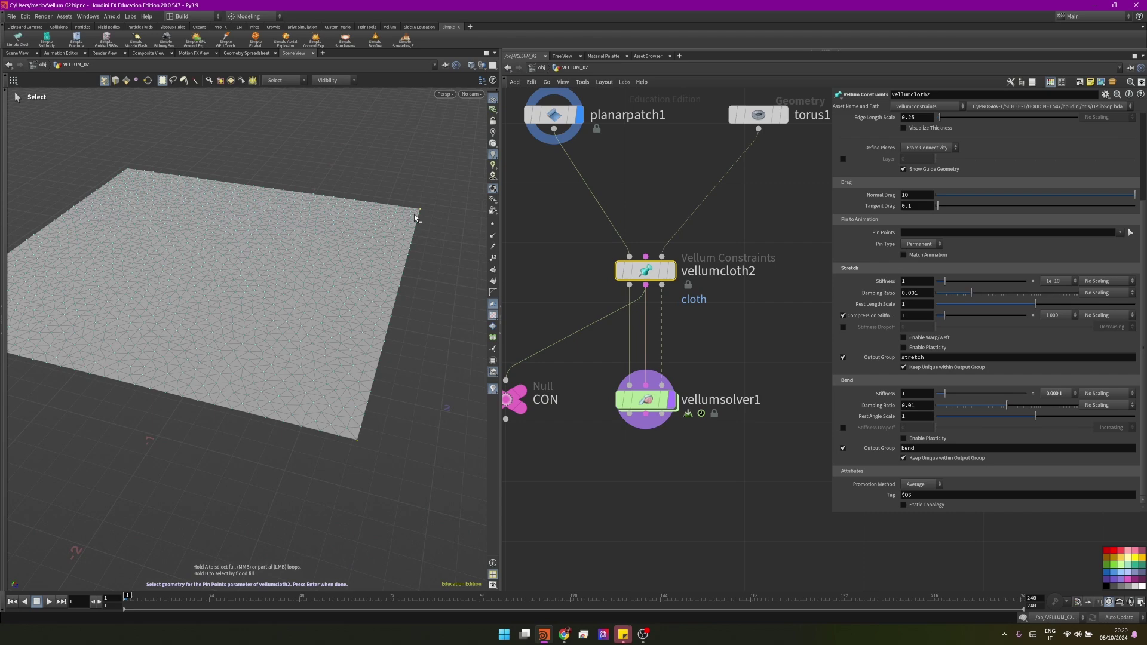
pyautogui.press('Return')
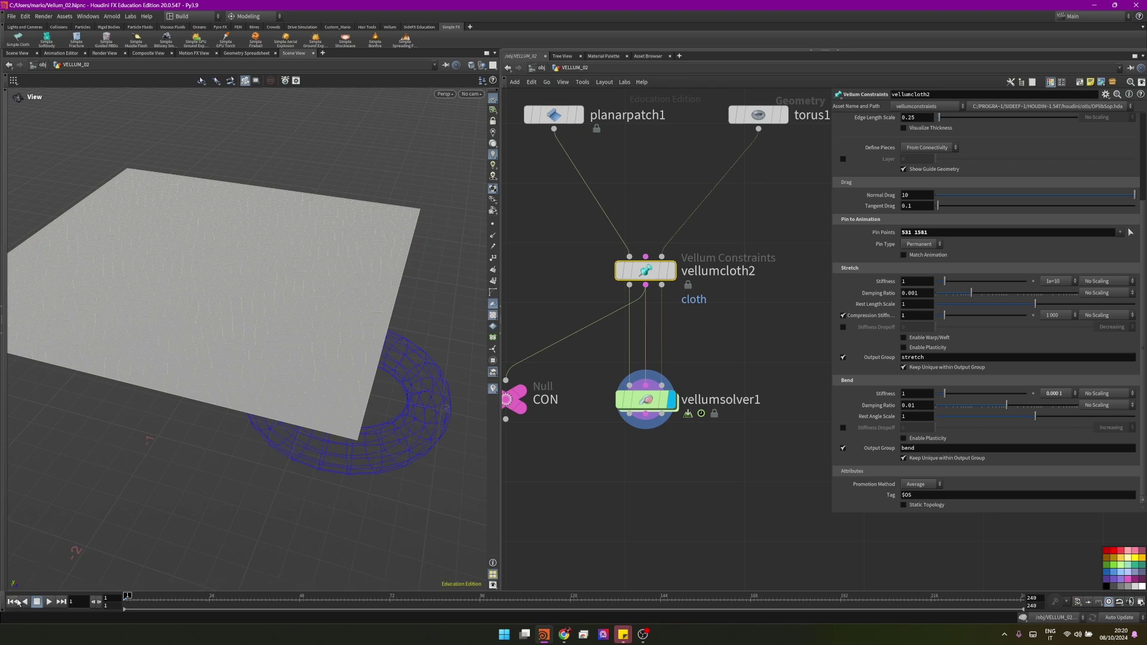
# - Play the simulation to frame 27, then view vellumcloth2's stretch stiffness multiplier options (1e+10)
pyautogui.click(49, 603)
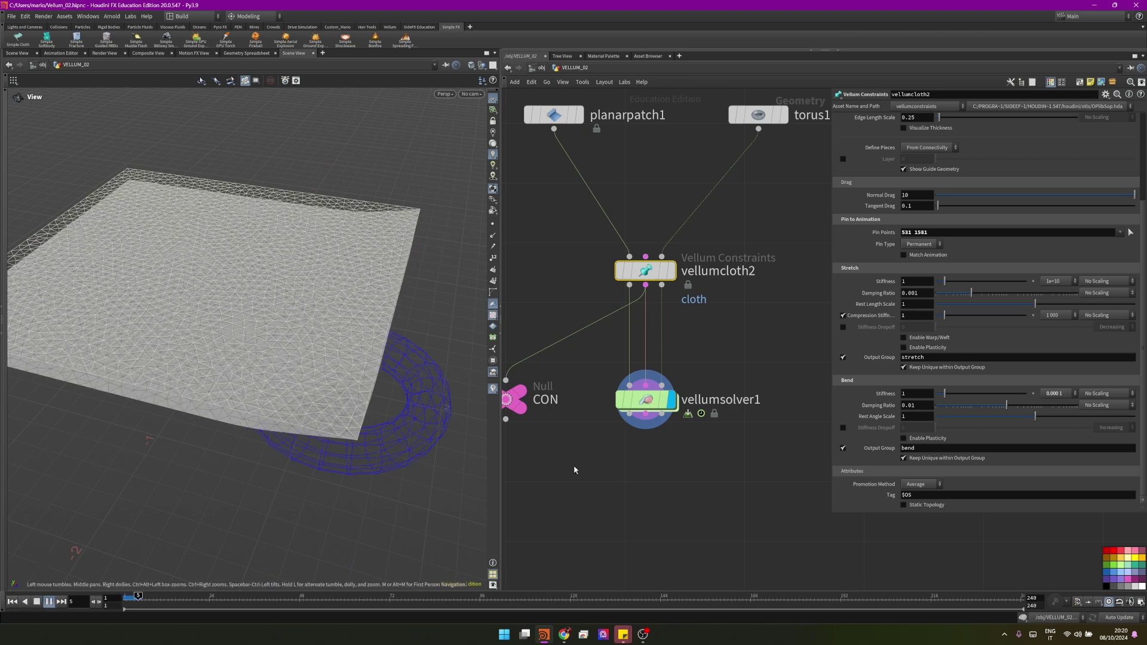
pyautogui.click(644, 401)
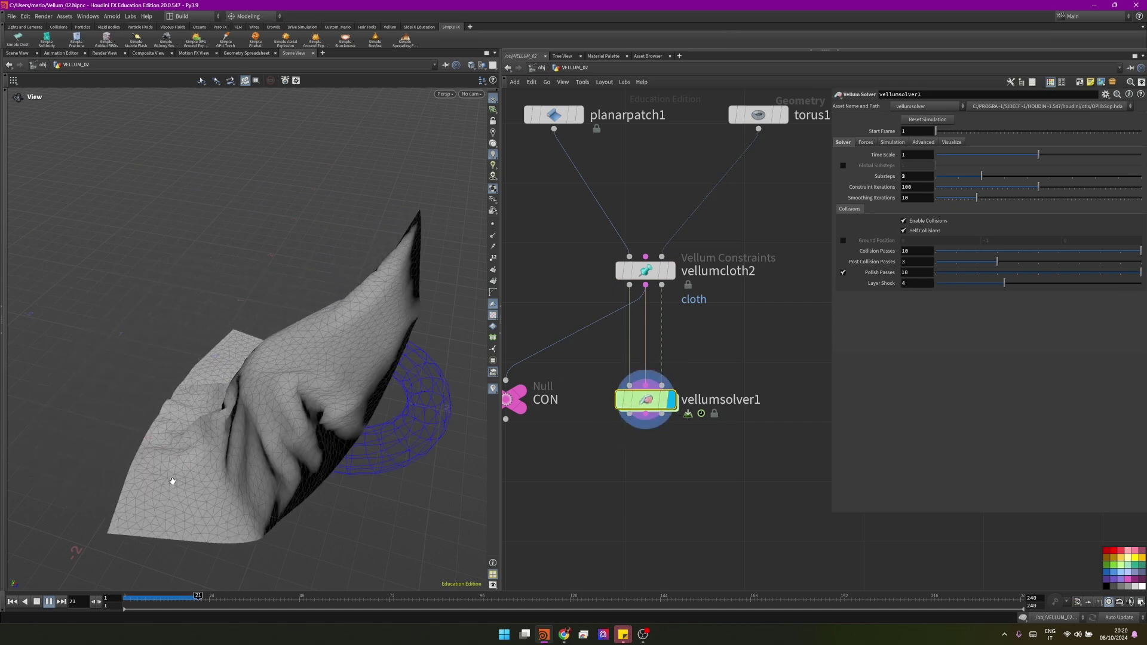
pyautogui.click(49, 602)
pyautogui.click(646, 270)
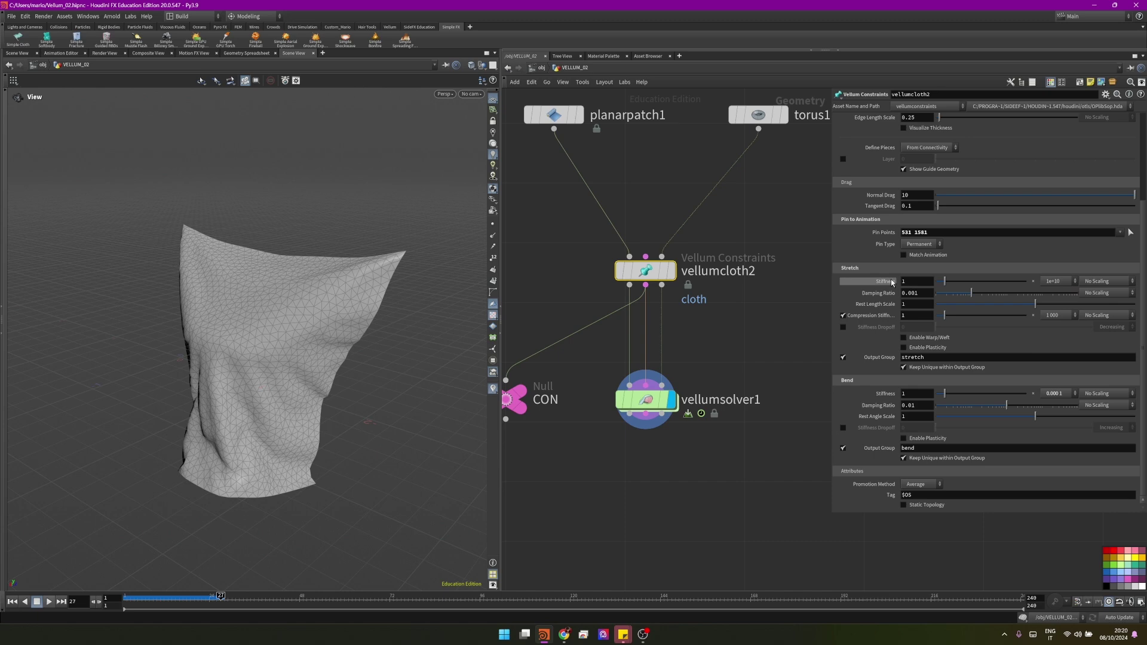
pyautogui.click(1057, 281)
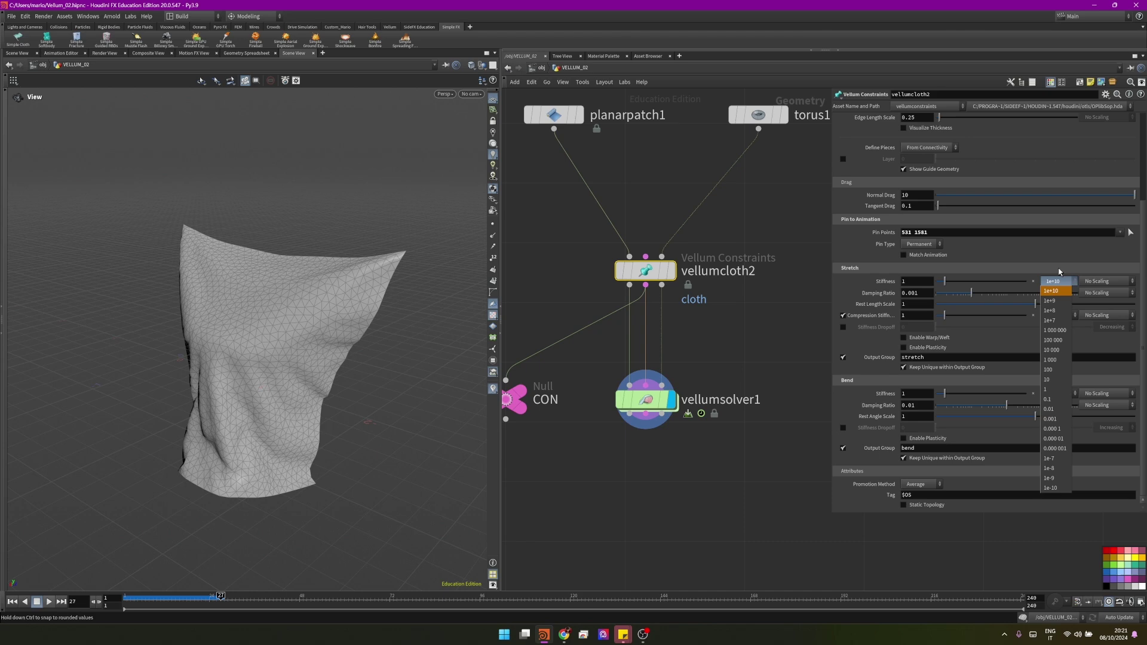
# - Set vellumcloth2's stretch stiffness to 1 with a 0.01 multiplier
pyautogui.click(1053, 291)
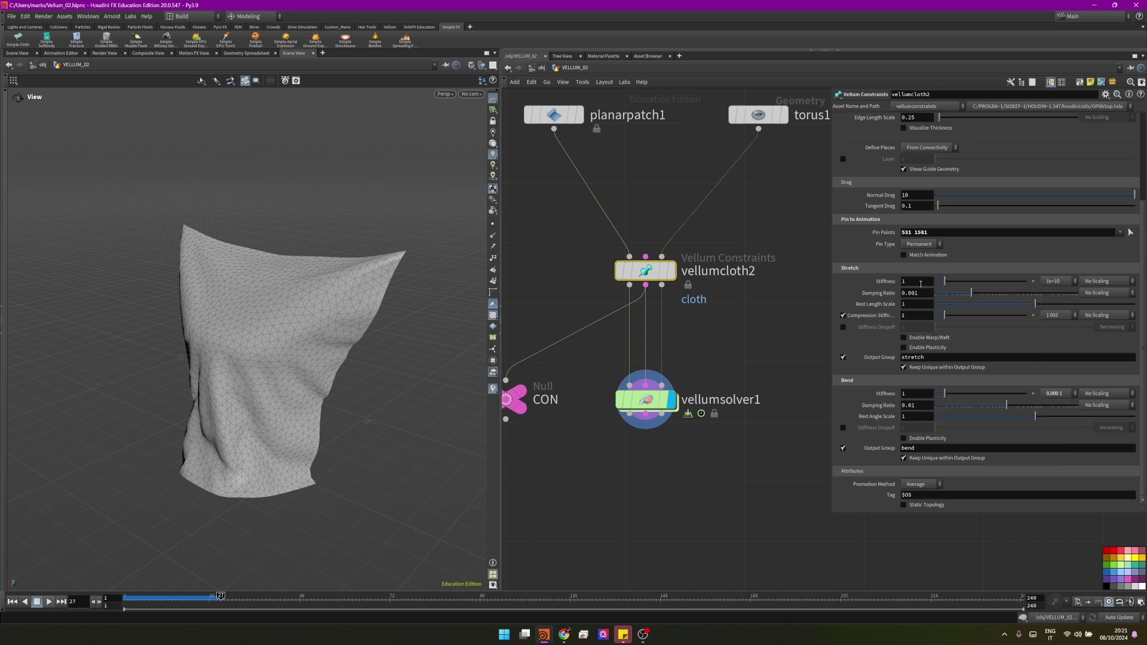
pyautogui.write('000')
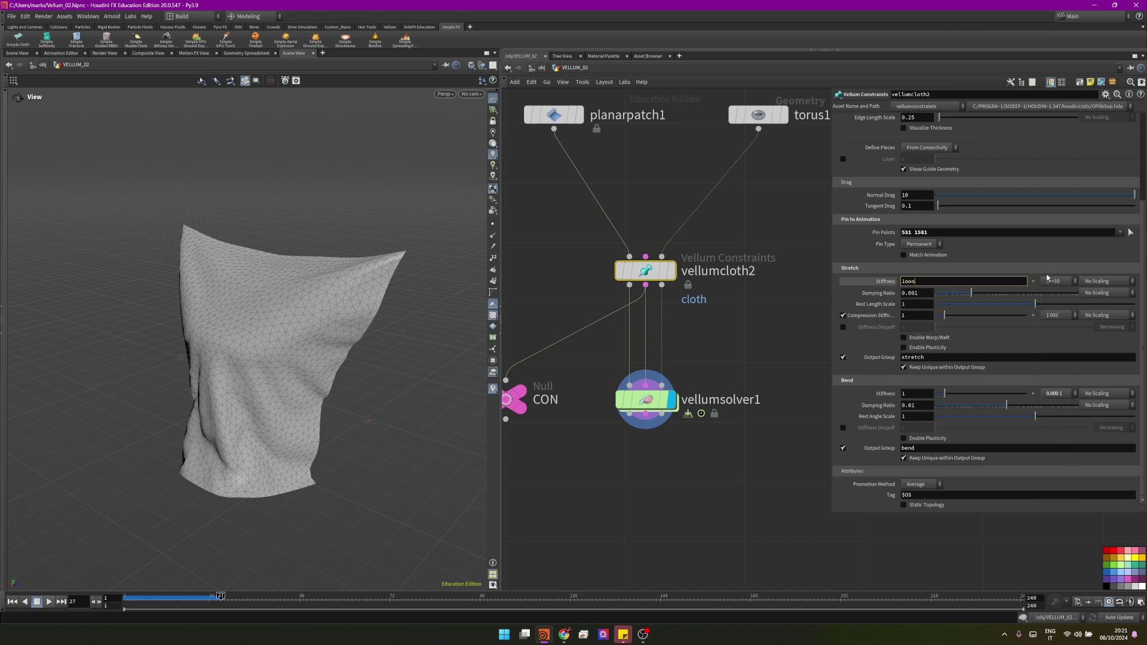
pyautogui.press('BackSpace')
pyautogui.press('BackSpace')
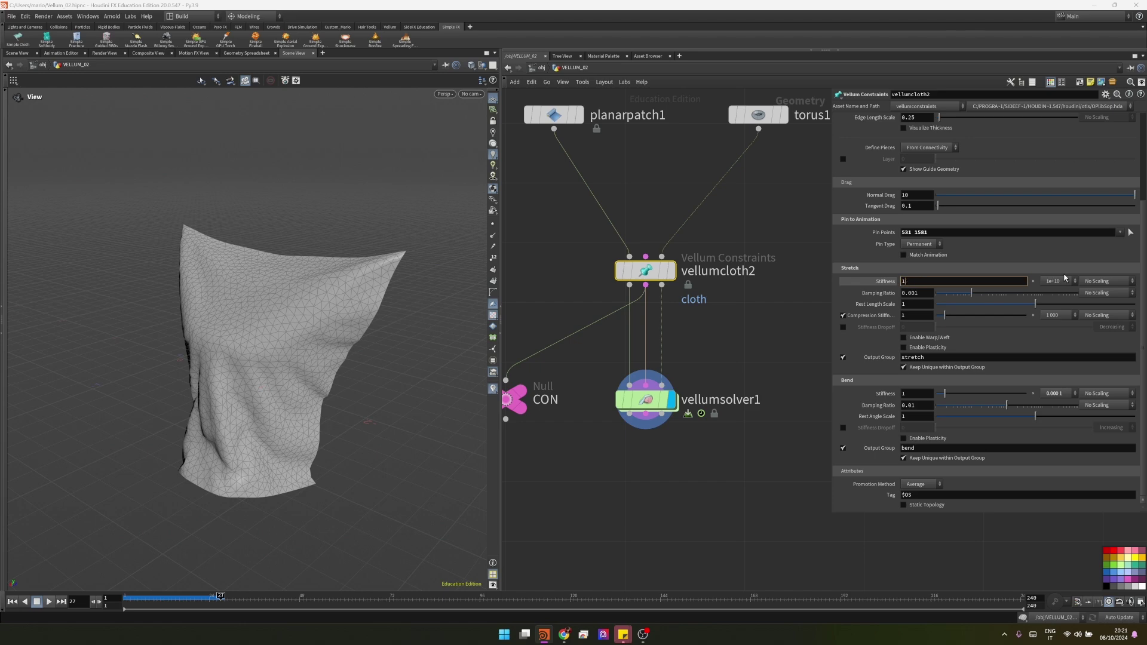
pyautogui.click(1060, 282)
pyautogui.click(1061, 276)
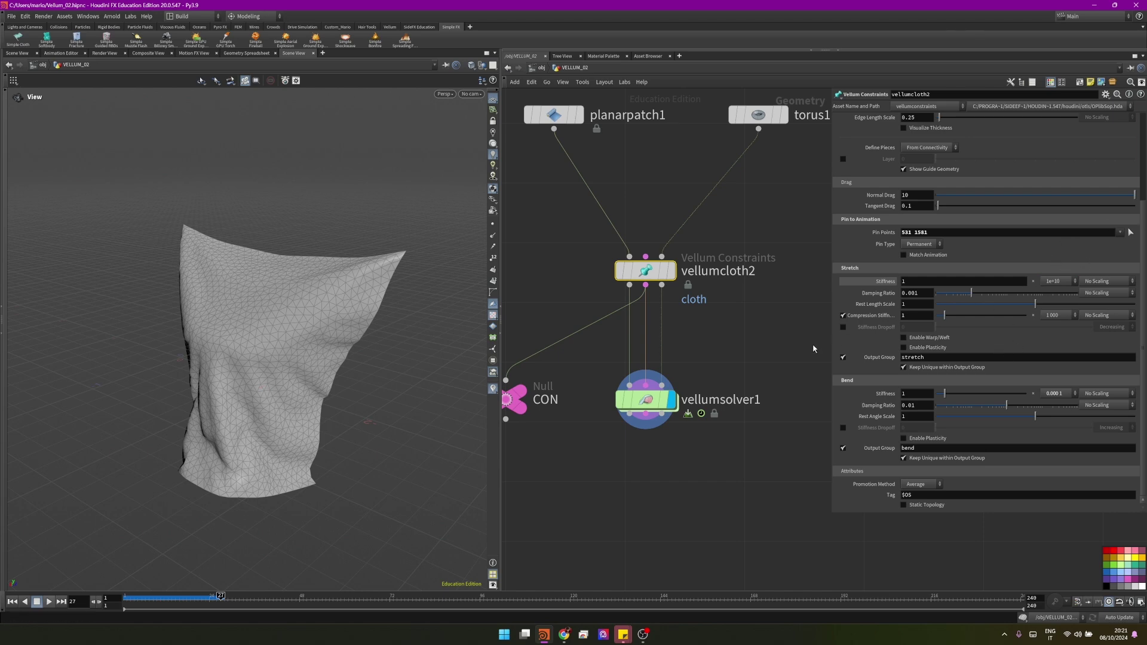
pyautogui.click(920, 284)
pyautogui.click(1053, 282)
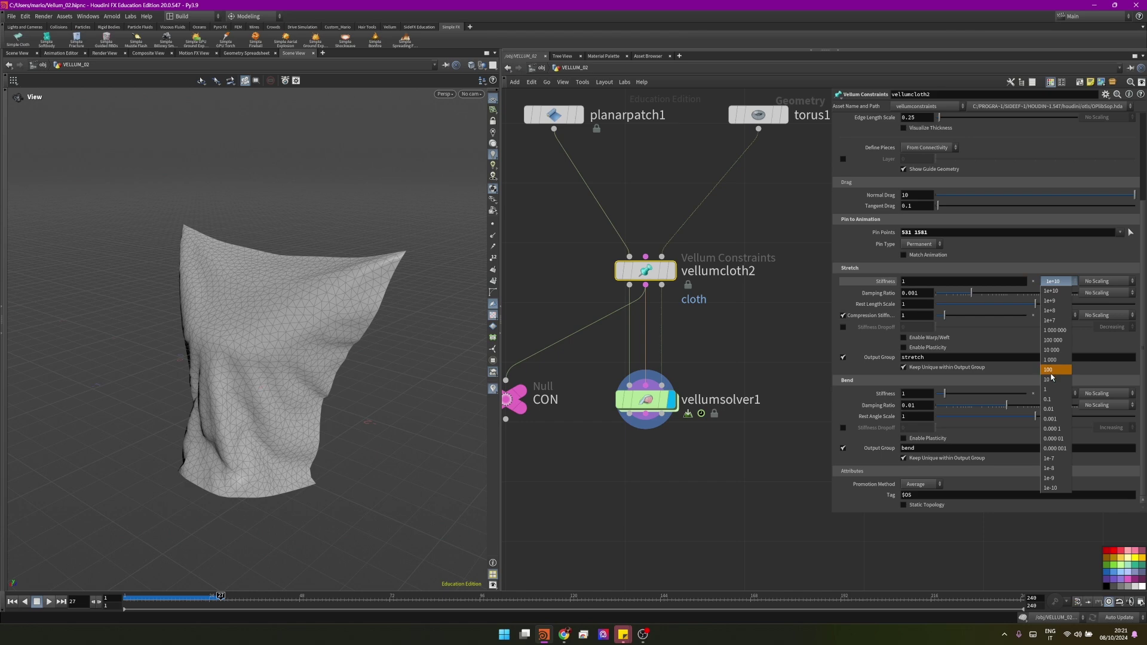
pyautogui.click(1055, 411)
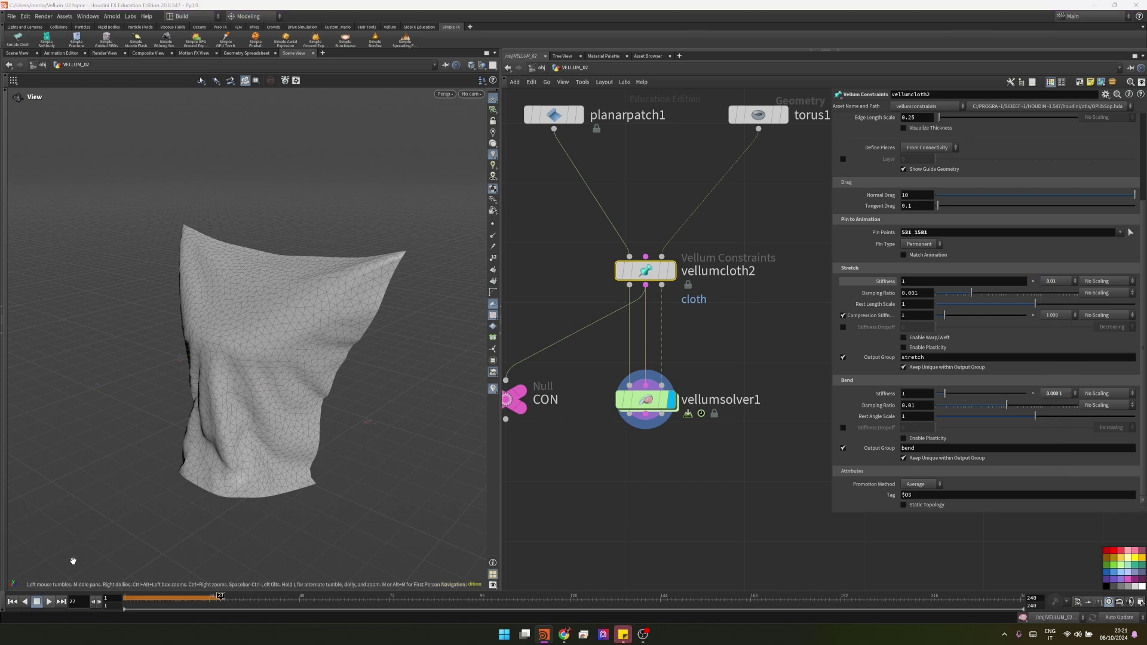
# - Preview the stretchy cloth to frame 28, rewind, and change the multiplier to 1
pyautogui.click(15, 603)
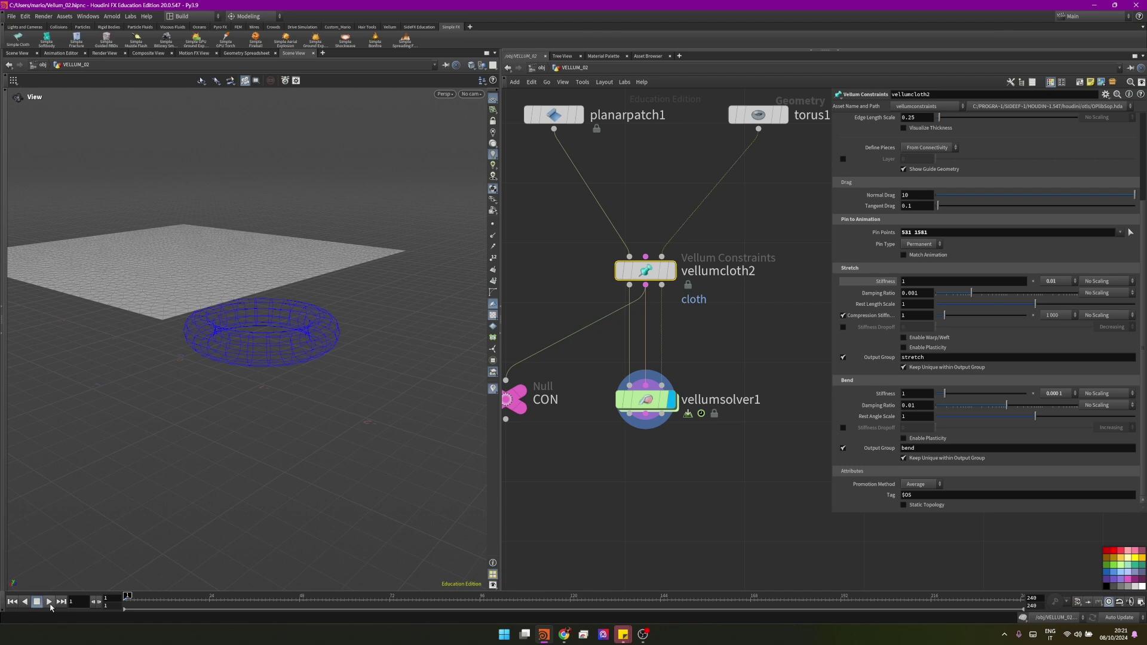
pyautogui.click(49, 602)
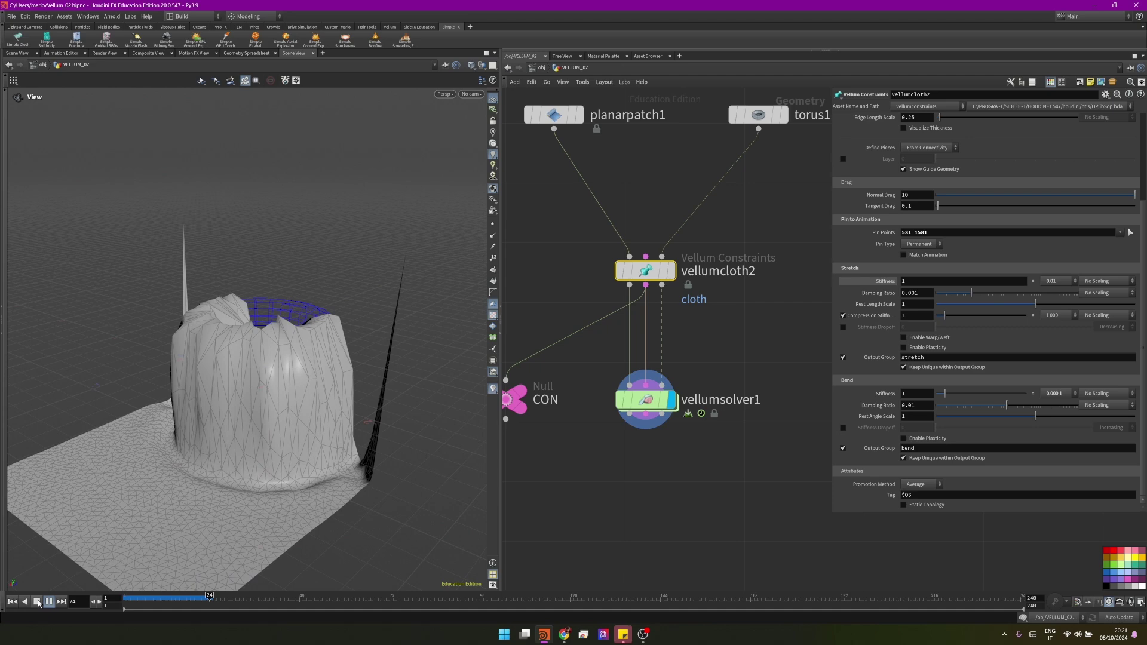
pyautogui.click(37, 602)
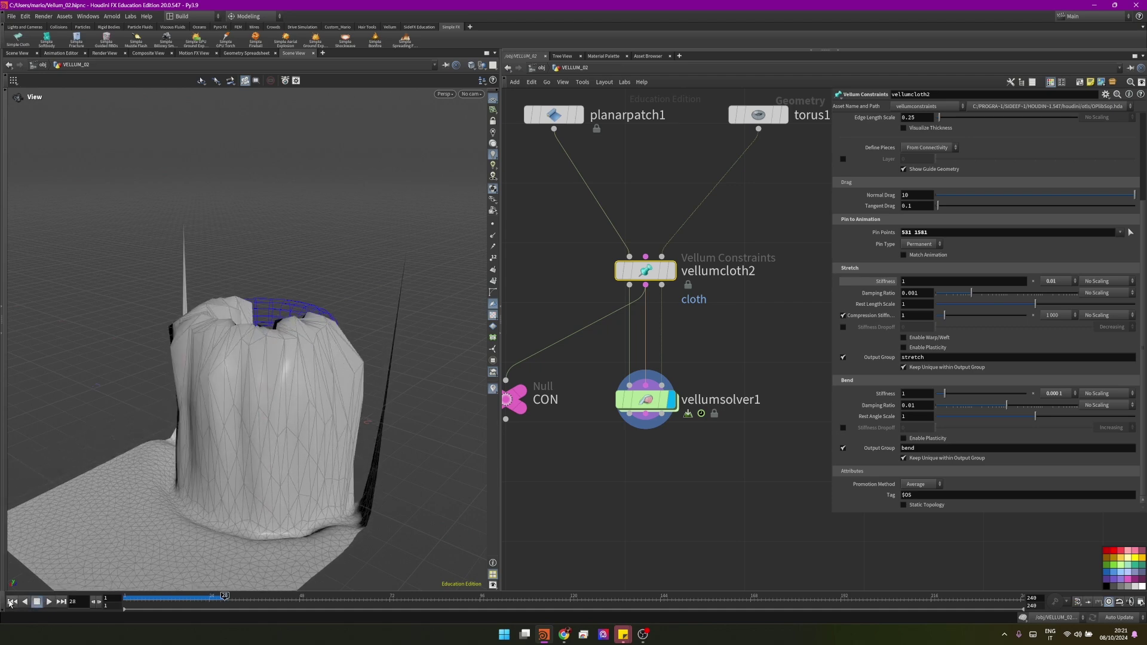
pyautogui.click(11, 603)
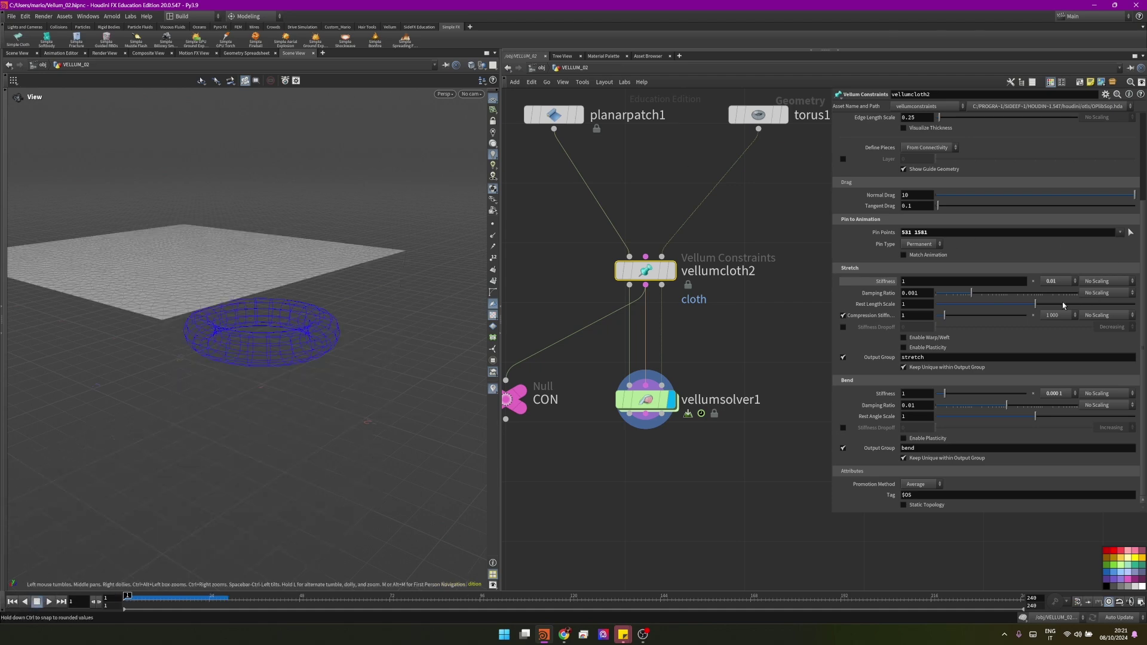
pyautogui.click(1050, 284)
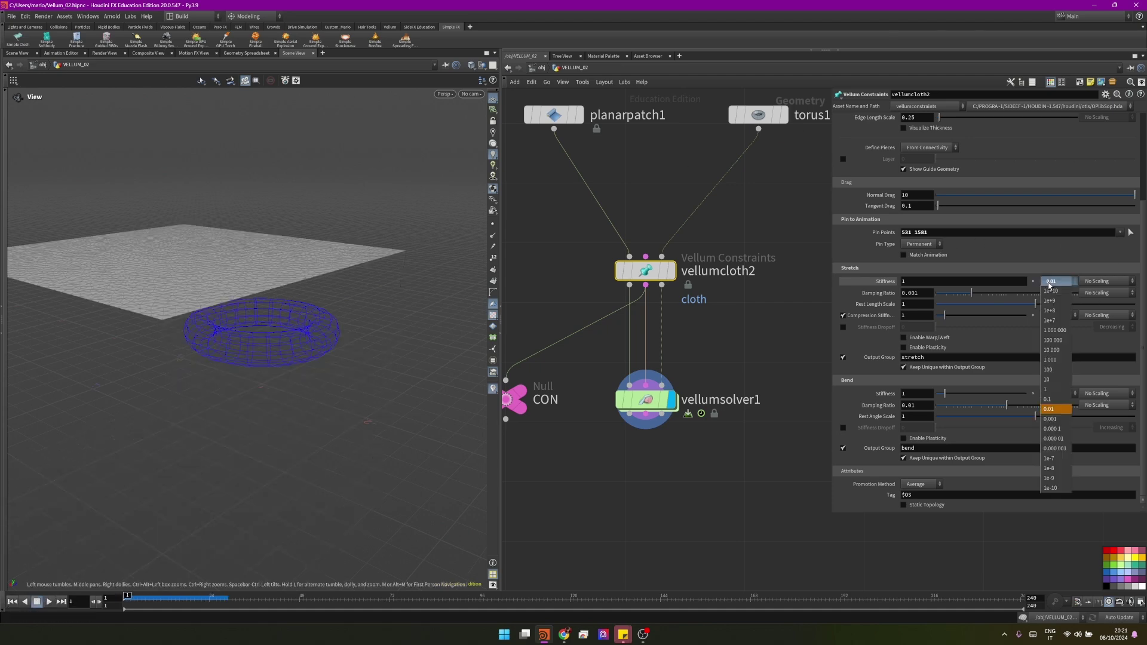
pyautogui.click(1046, 389)
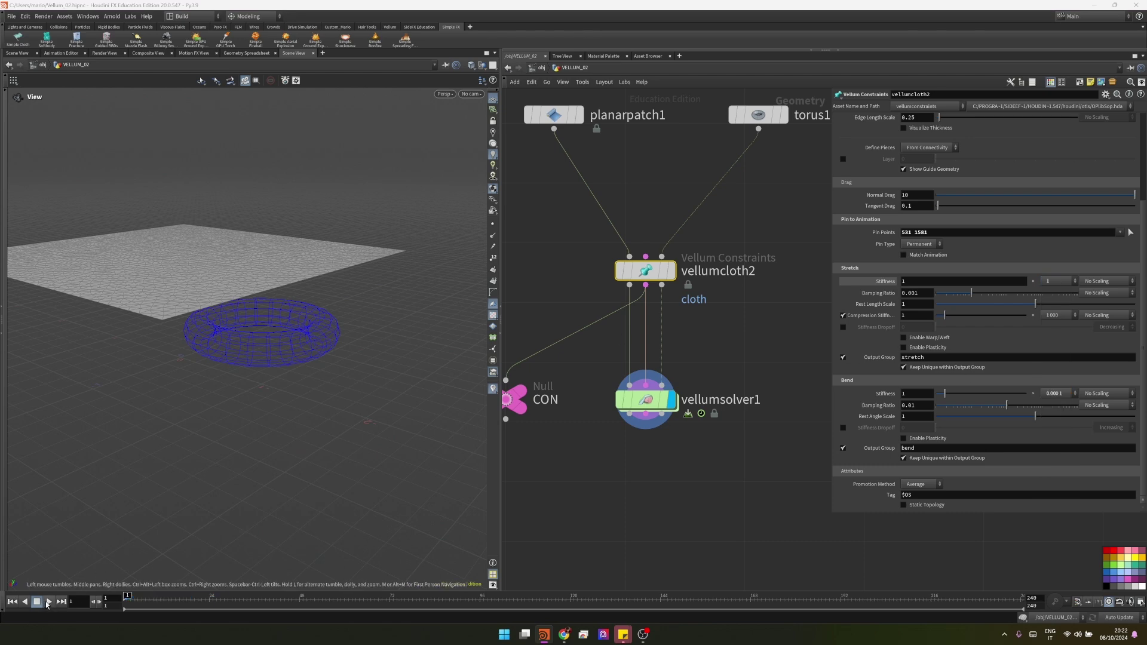
pyautogui.click(49, 602)
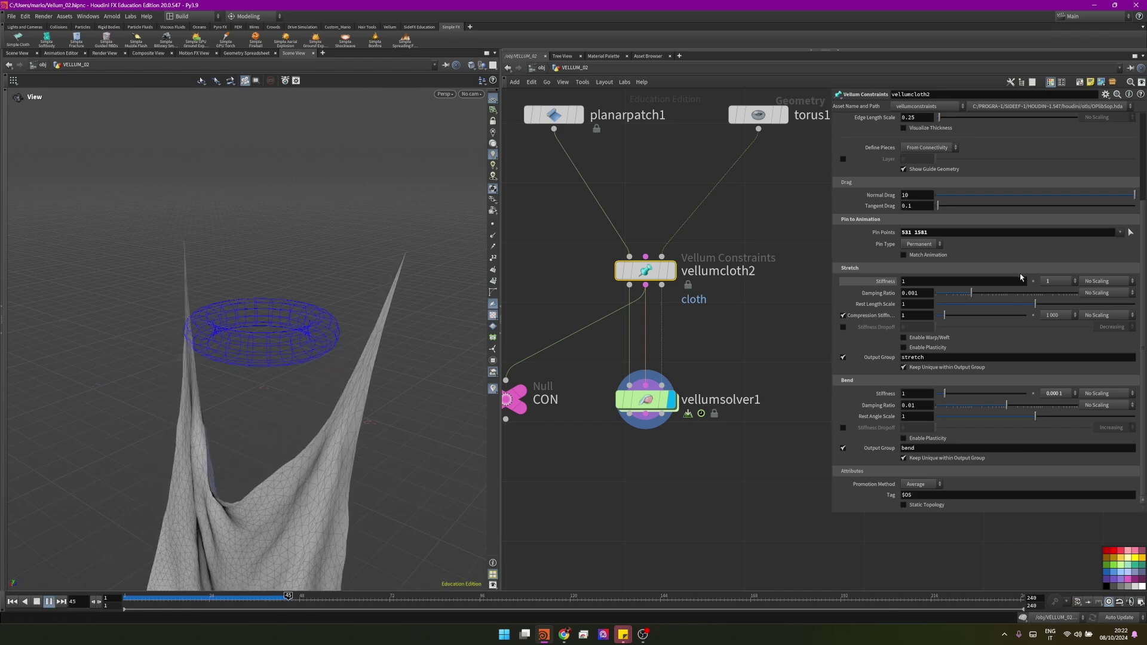
pyautogui.click(1053, 282)
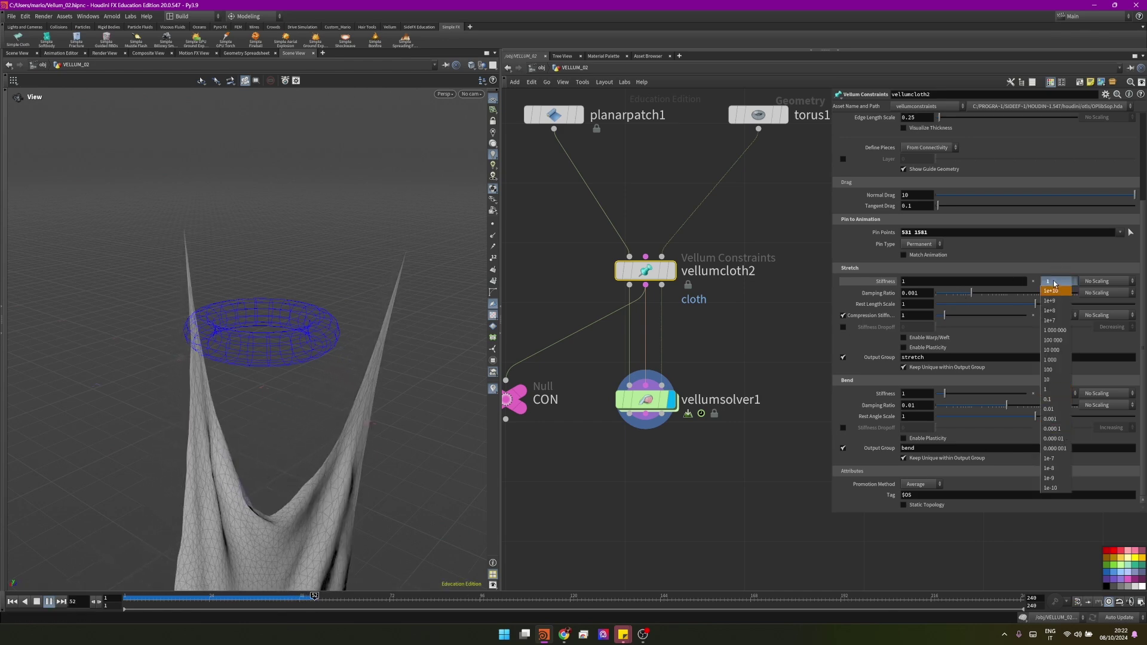
pyautogui.click(1053, 283)
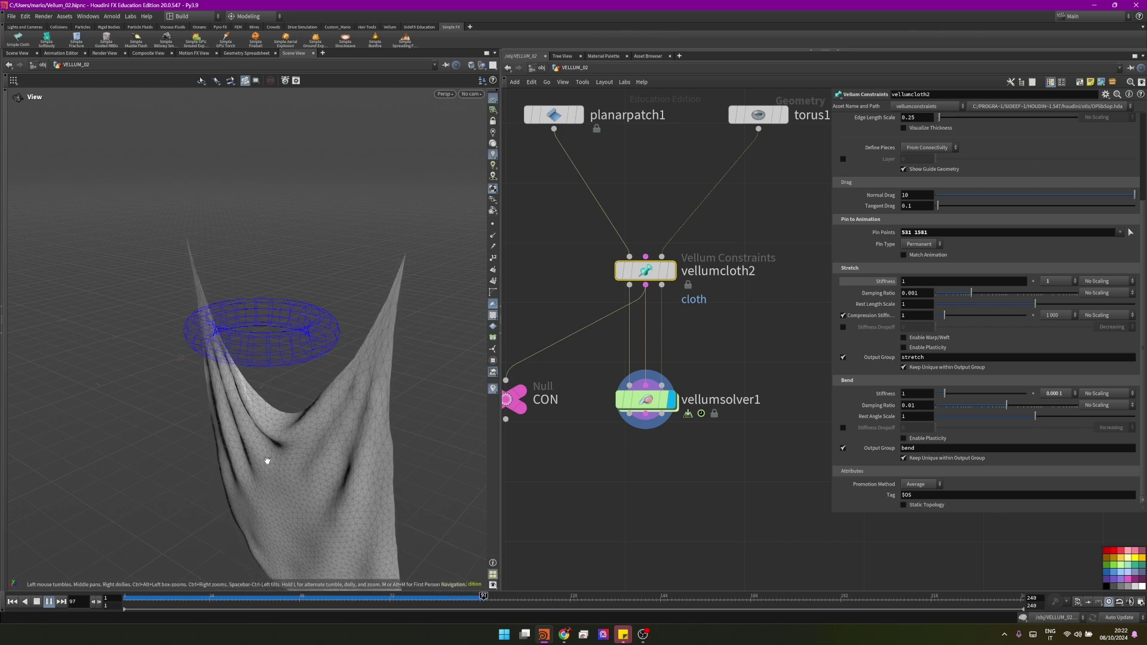
pyautogui.click(37, 602)
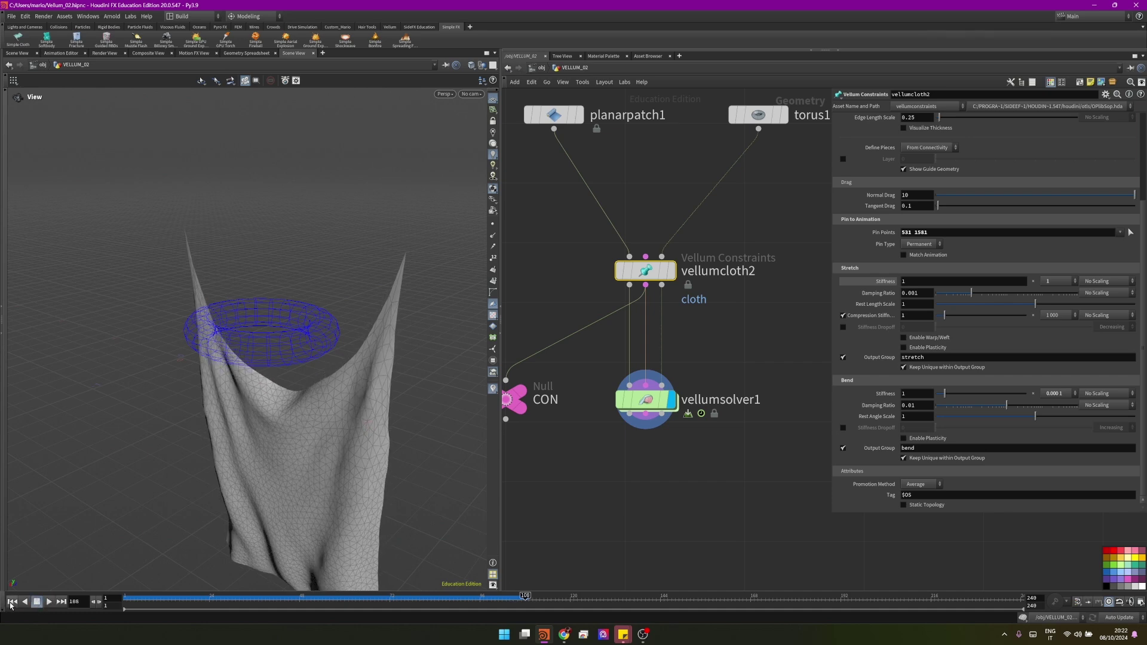
pyautogui.click(12, 603)
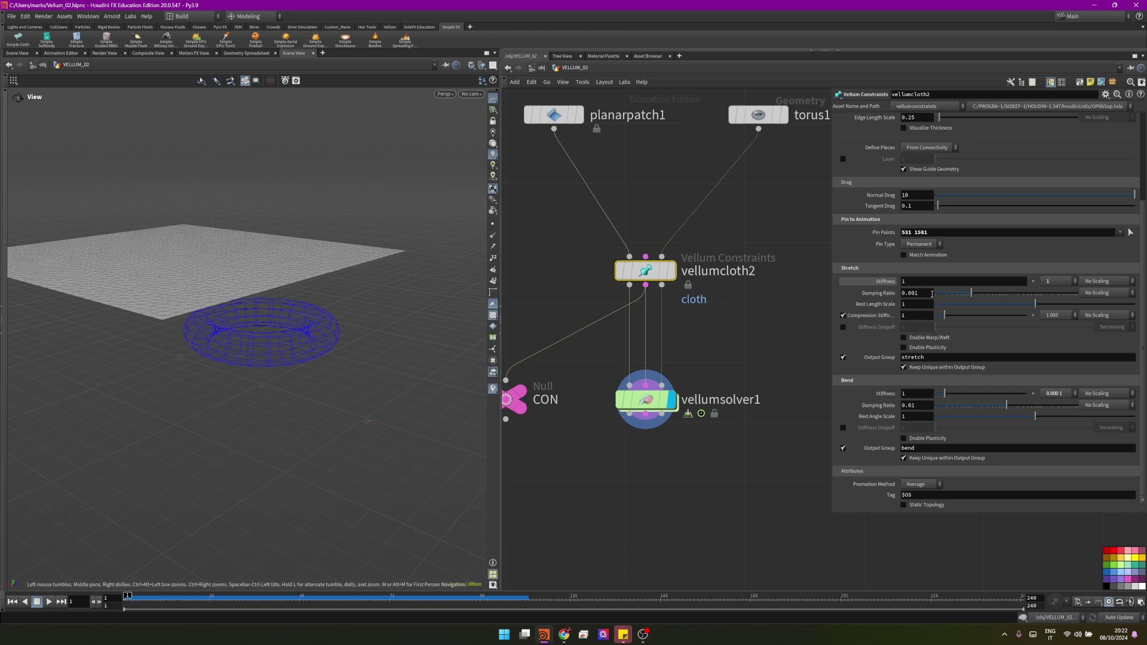
# - Preview the cloth with damping ratio 0.001 to frame 113, then rewind
pyautogui.press('Return')
pyautogui.click(48, 602)
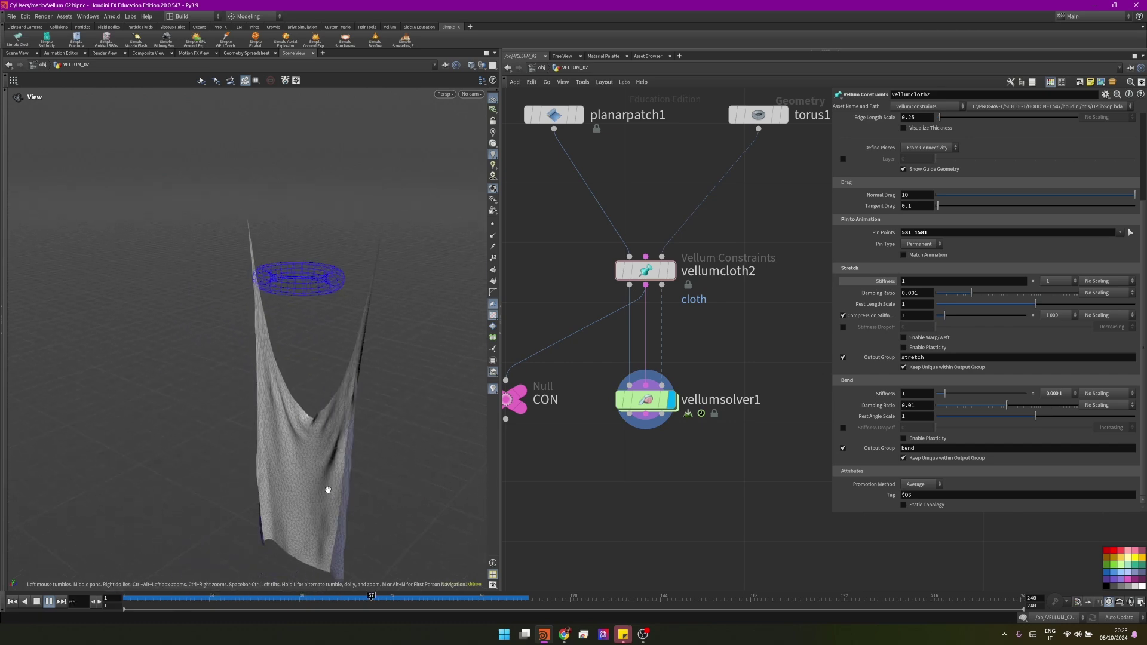
pyautogui.click(37, 602)
pyautogui.click(13, 602)
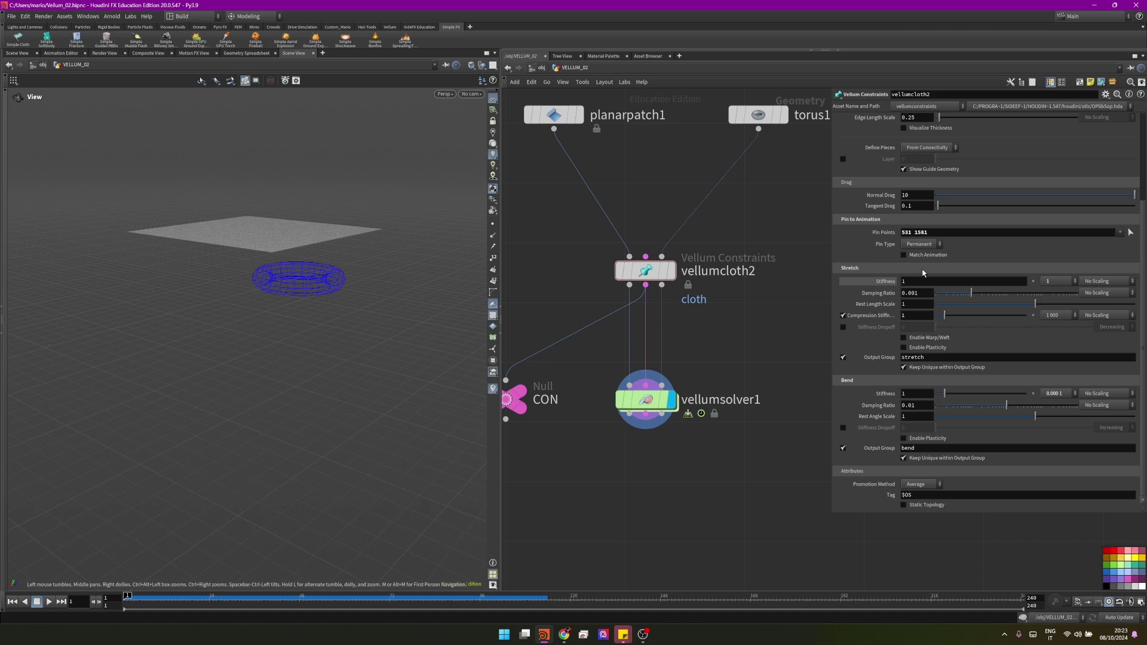
# - Raise the stretch damping ratio to 1 and play the simulation to frame 123
pyautogui.moveTo(853, 296)
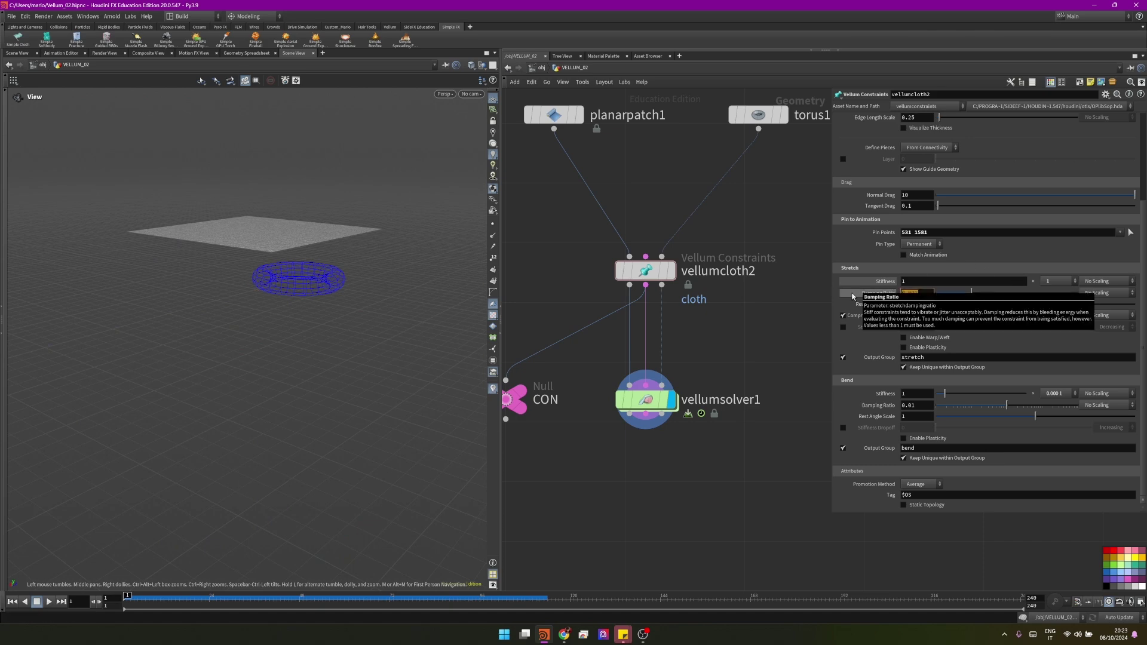
pyautogui.moveTo(853, 296); pyautogui.dragTo(920, 296, button='middle')
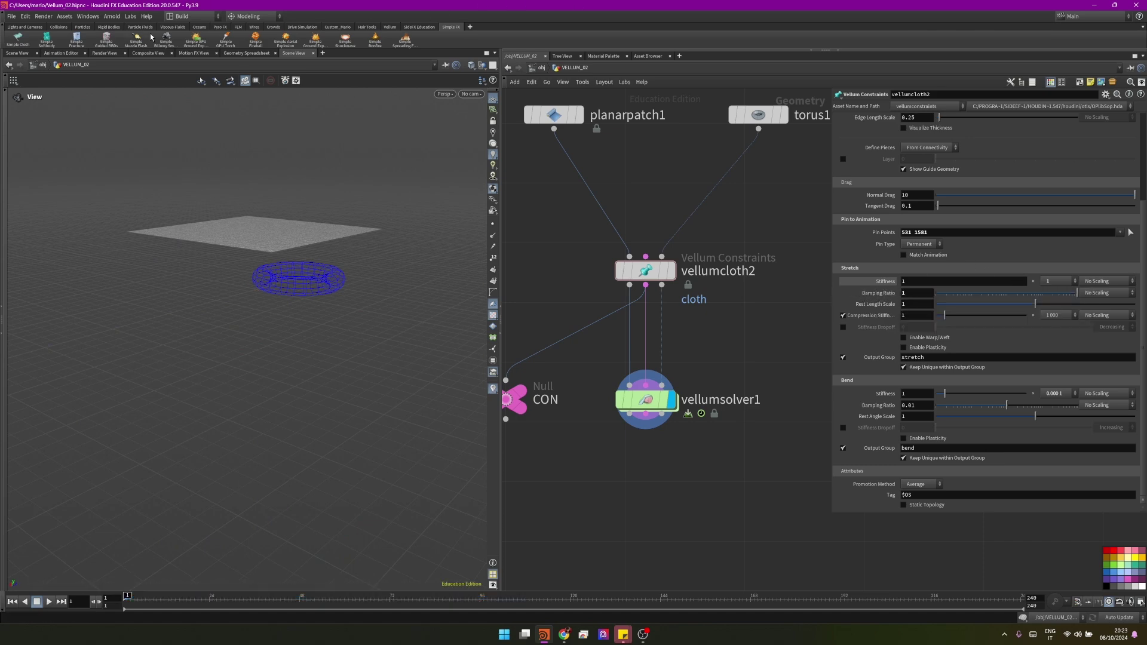
pyautogui.click(49, 602)
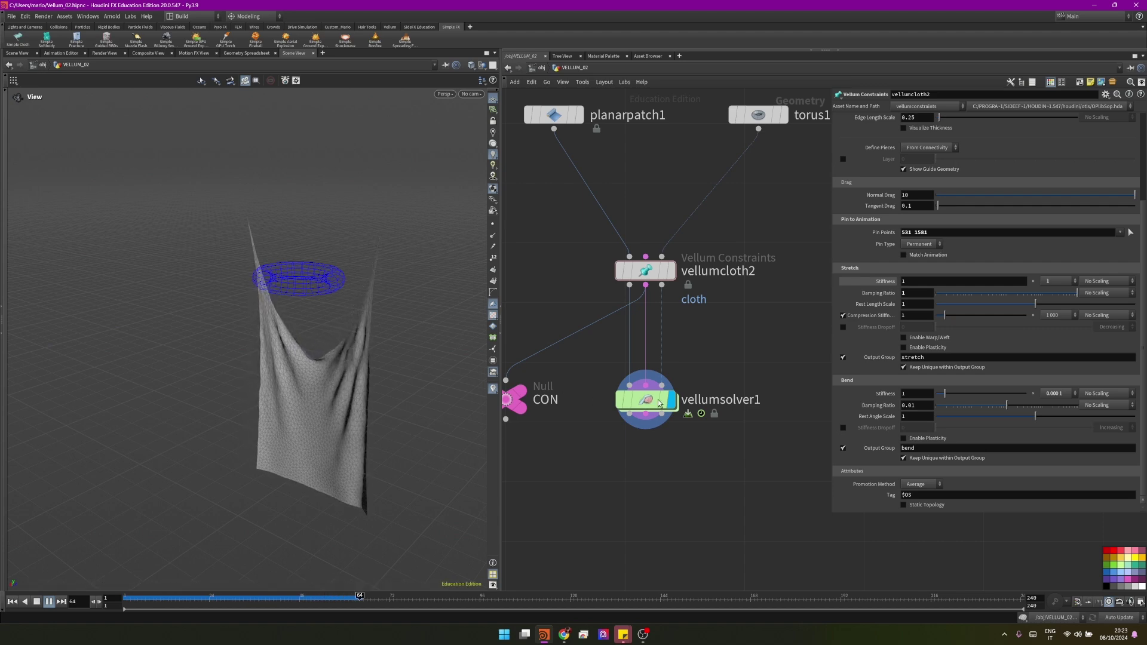
pyautogui.moveTo(653, 404)
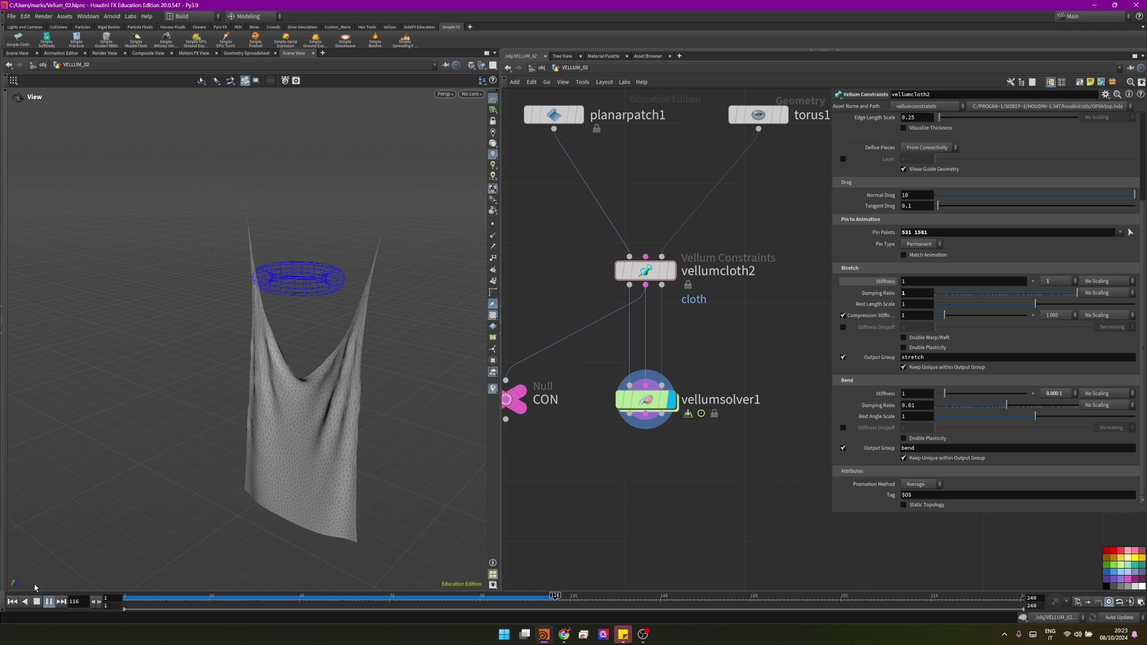
pyautogui.click(38, 602)
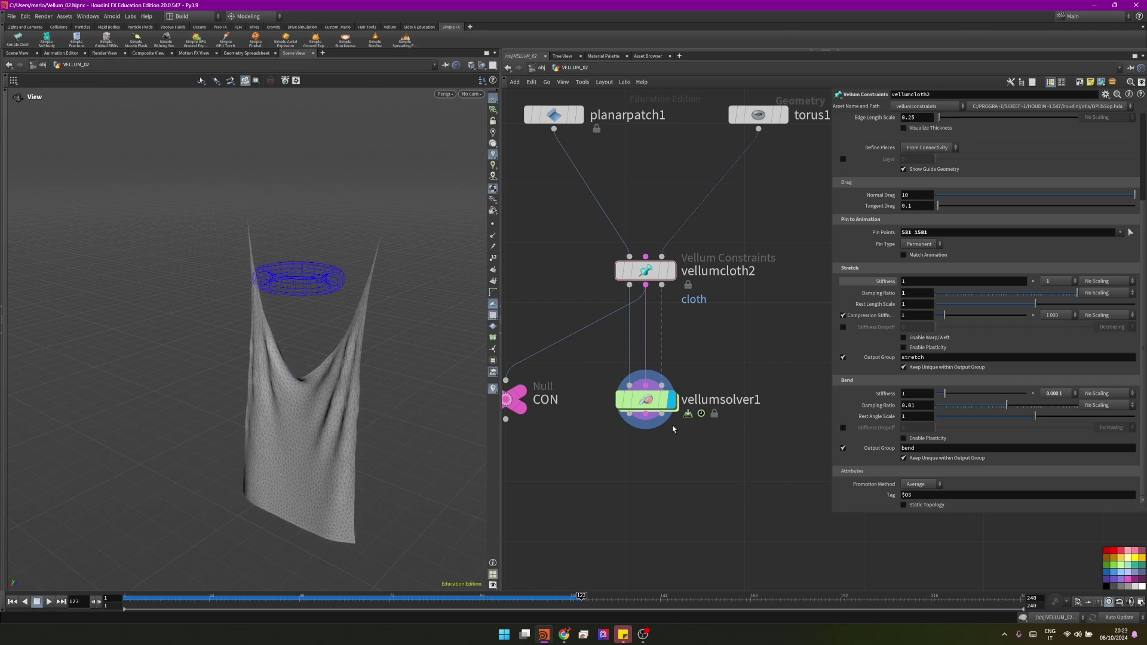
# - Set vellumcloth2's stretch damping ratio back to 0.001
pyautogui.click(905, 292)
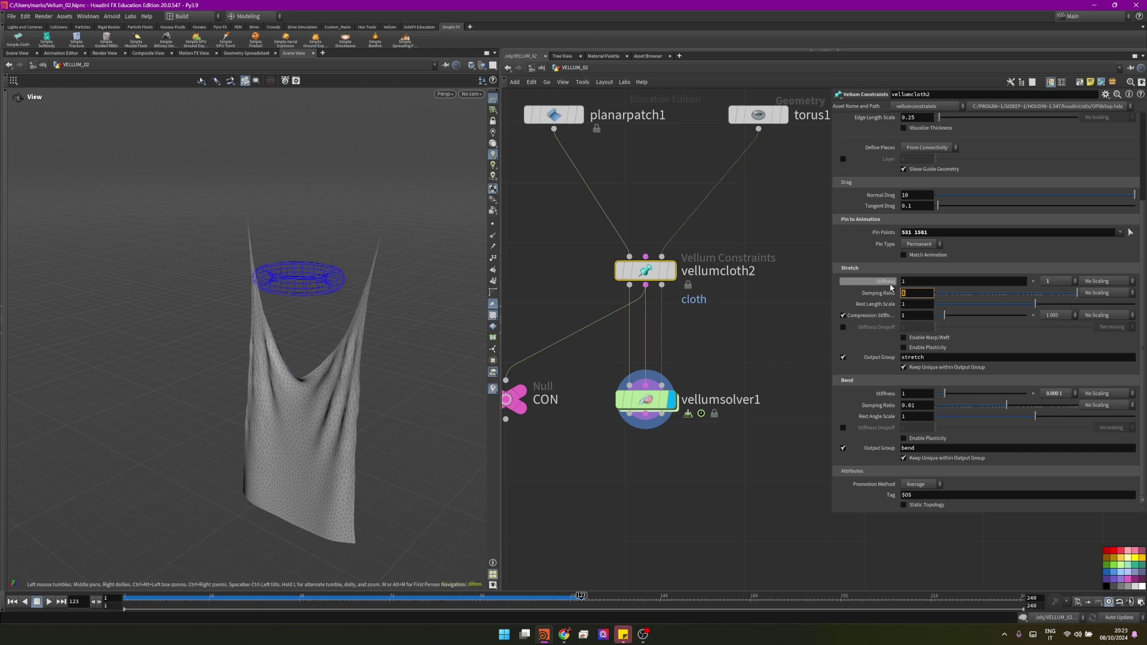
pyautogui.write('0.001')
pyautogui.press('Return')
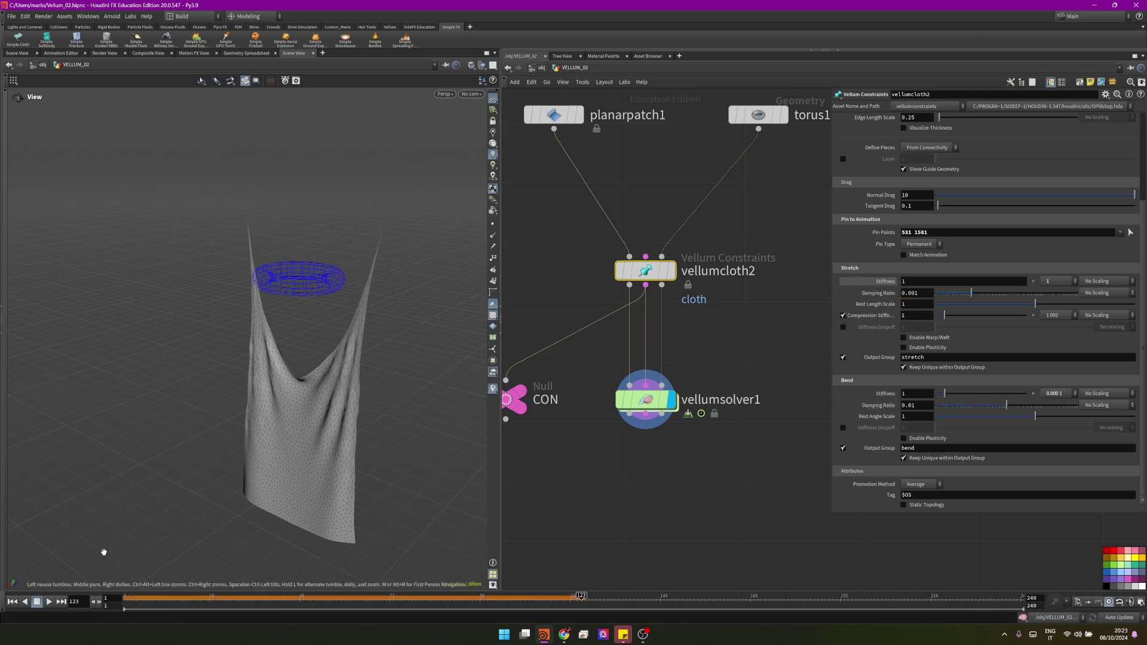
# - Replay the cloth simulation from frame 1, stop it partway and zoom in on the cloth
pyautogui.click(12, 601)
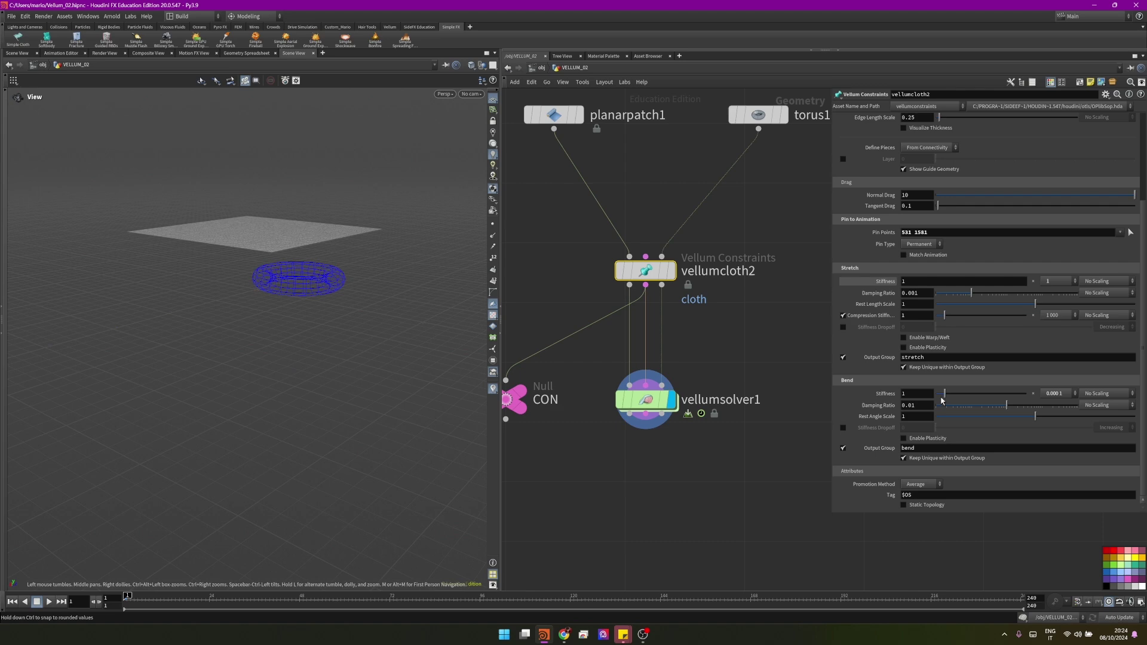
pyautogui.click(49, 601)
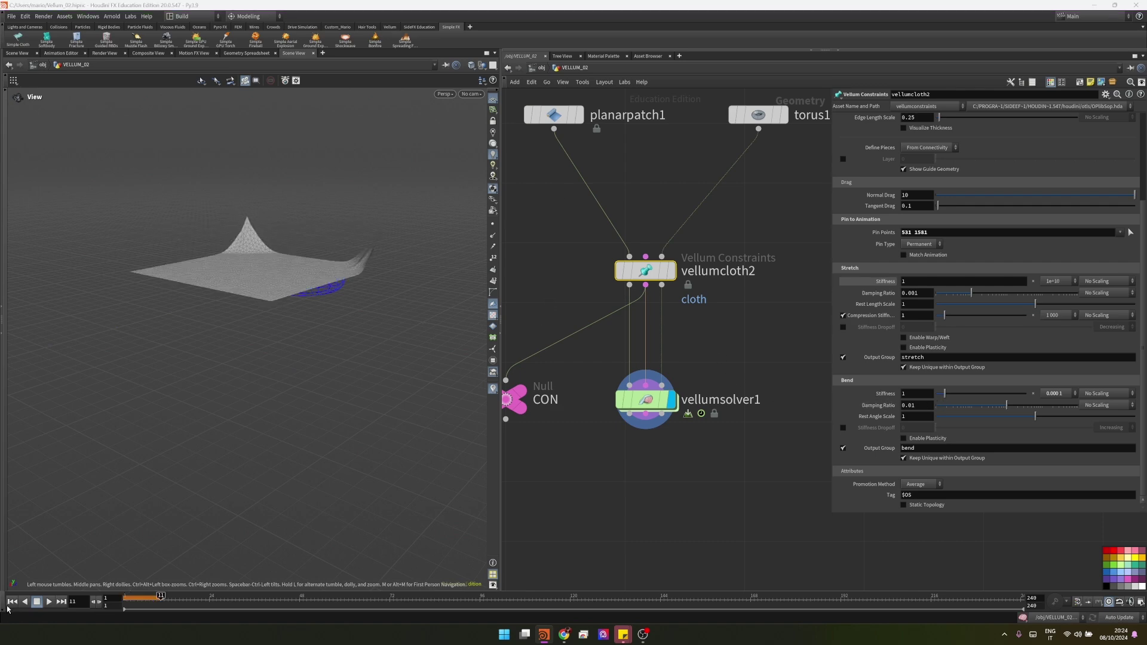
pyautogui.click(12, 602)
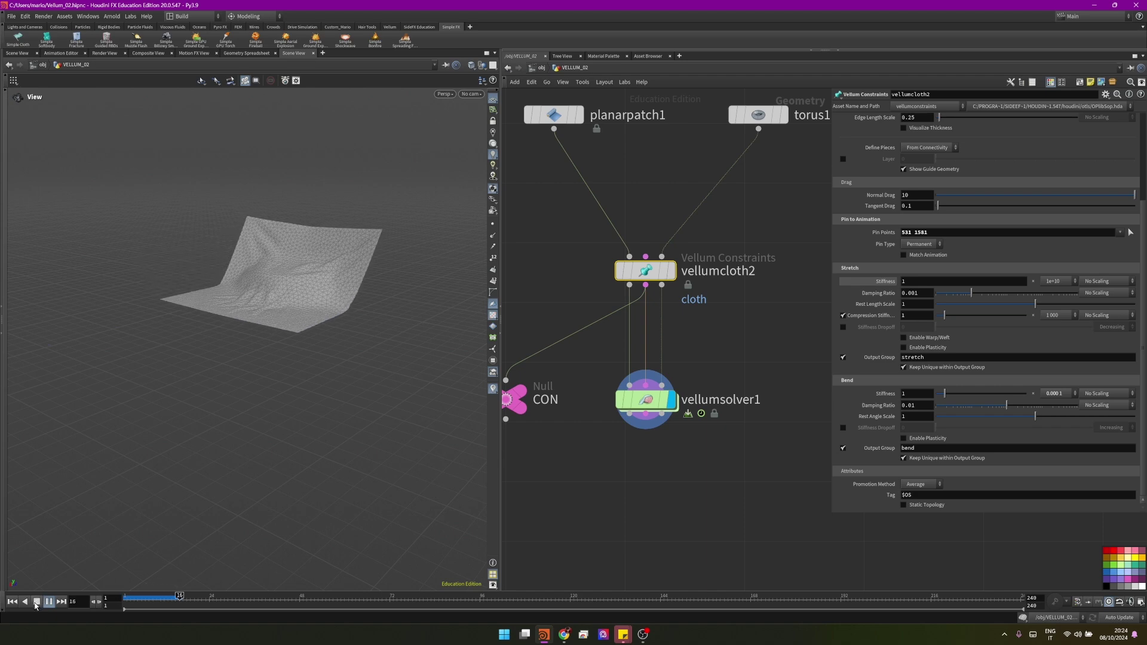
pyautogui.click(37, 602)
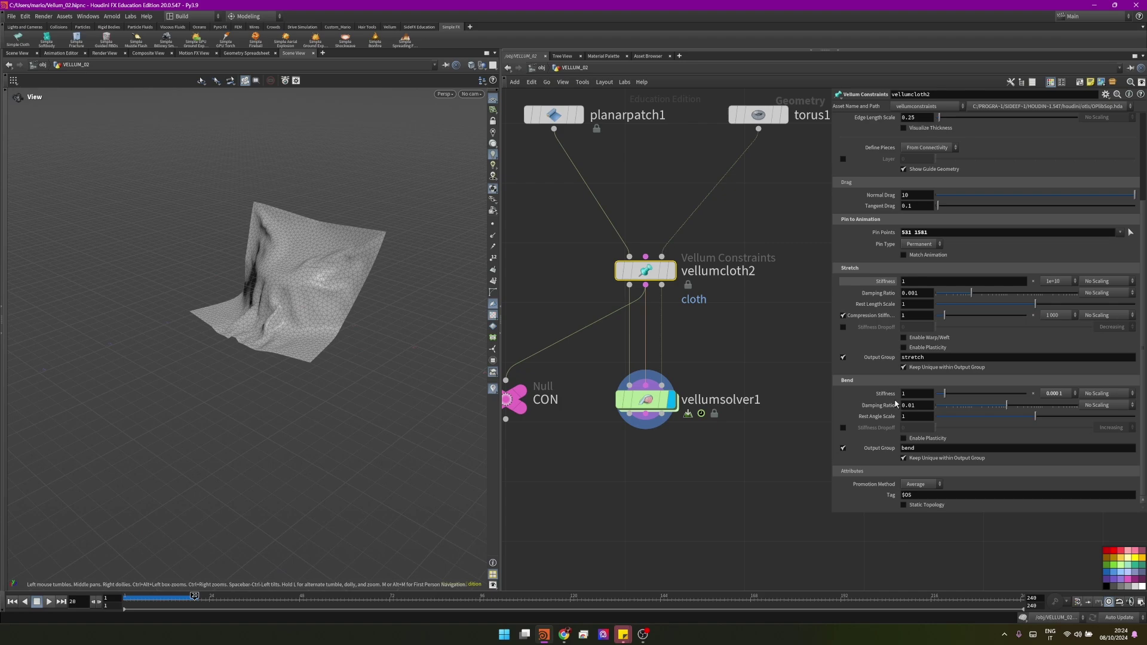
pyautogui.scroll(8, 340, 320)
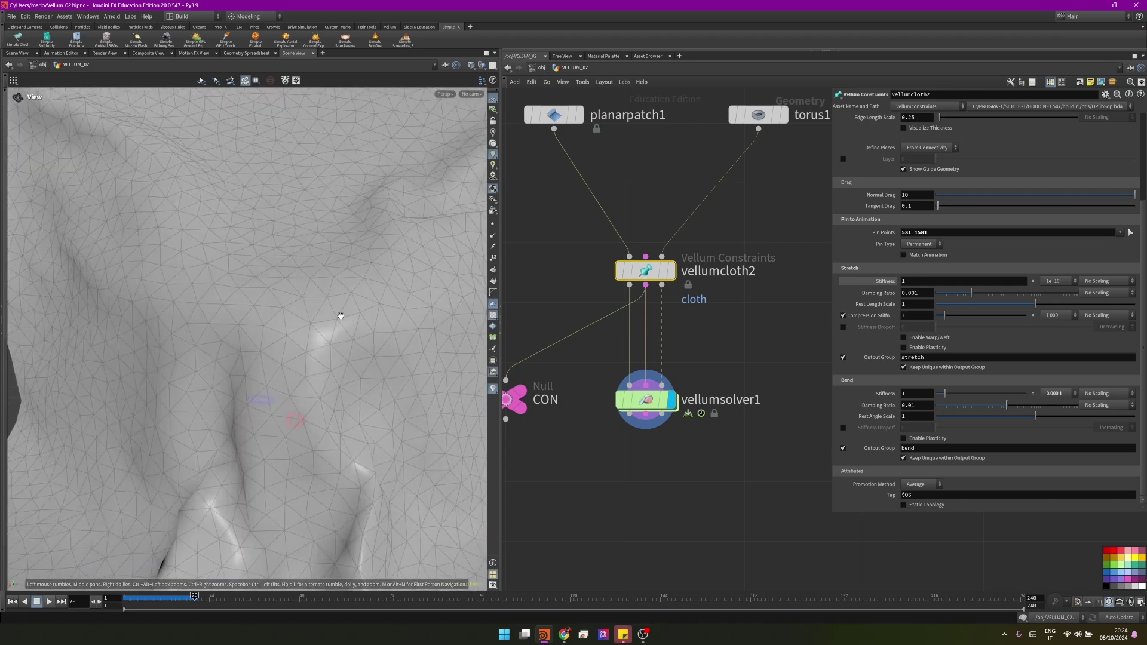
pyautogui.moveTo(340, 320); pyautogui.dragTo(346, 345)
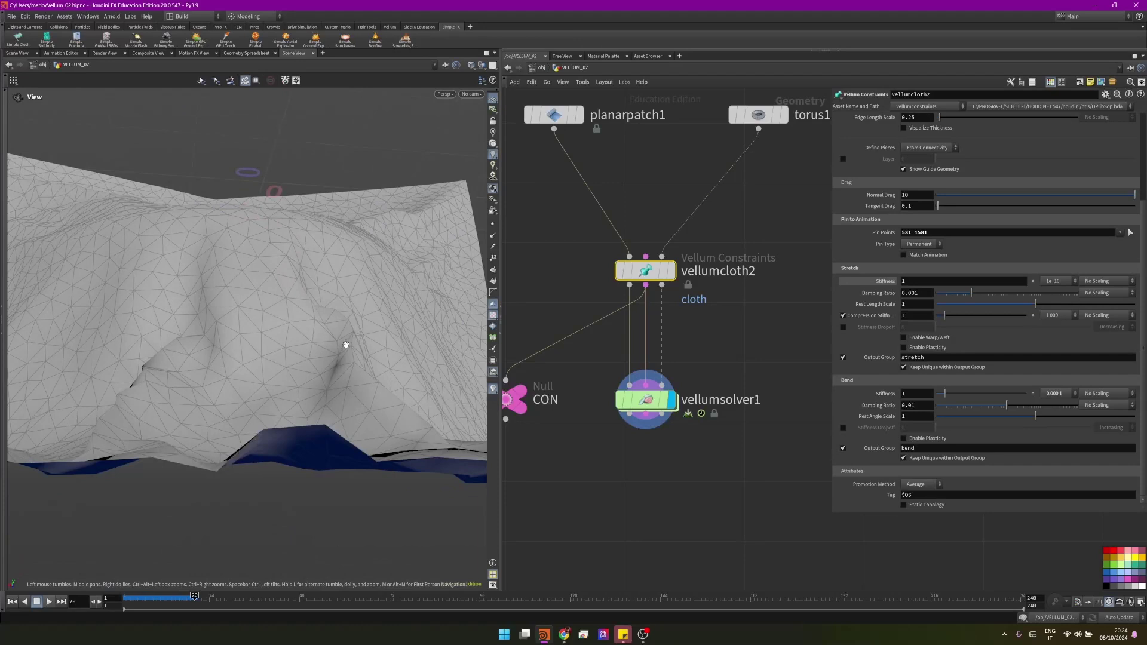
# - Set the bend stiffness multiplier to 1e+10, leaving stretch stiffness unchanged
pyautogui.click(1060, 282)
pyautogui.click(1050, 327)
pyautogui.click(1056, 393)
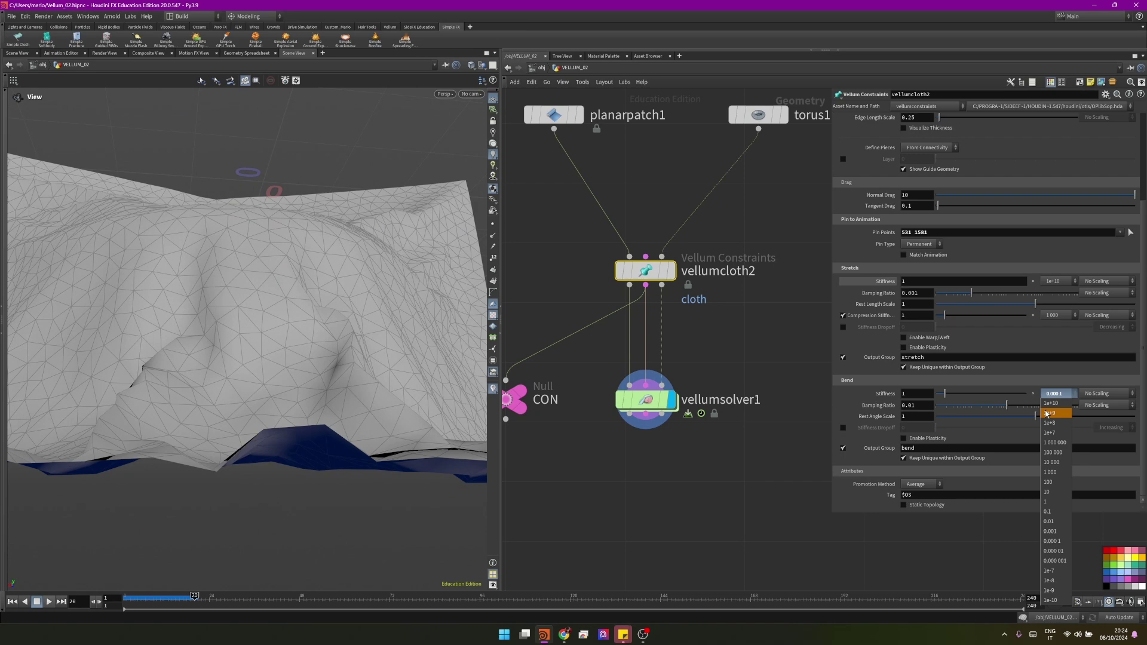
pyautogui.click(1052, 404)
pyautogui.moveTo(227, 322); pyautogui.dragTo(215, 415)
# - Replay the simulation from frame 1 to frame 38 and view the stiffly draped sheet
pyautogui.click(50, 601)
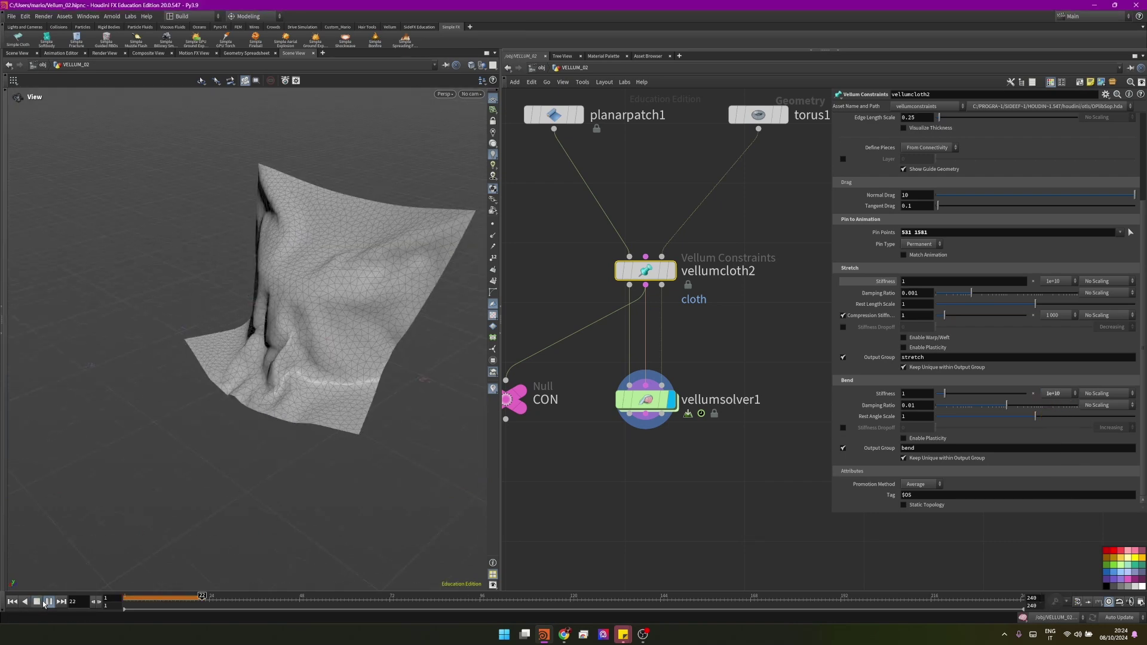
pyautogui.click(12, 601)
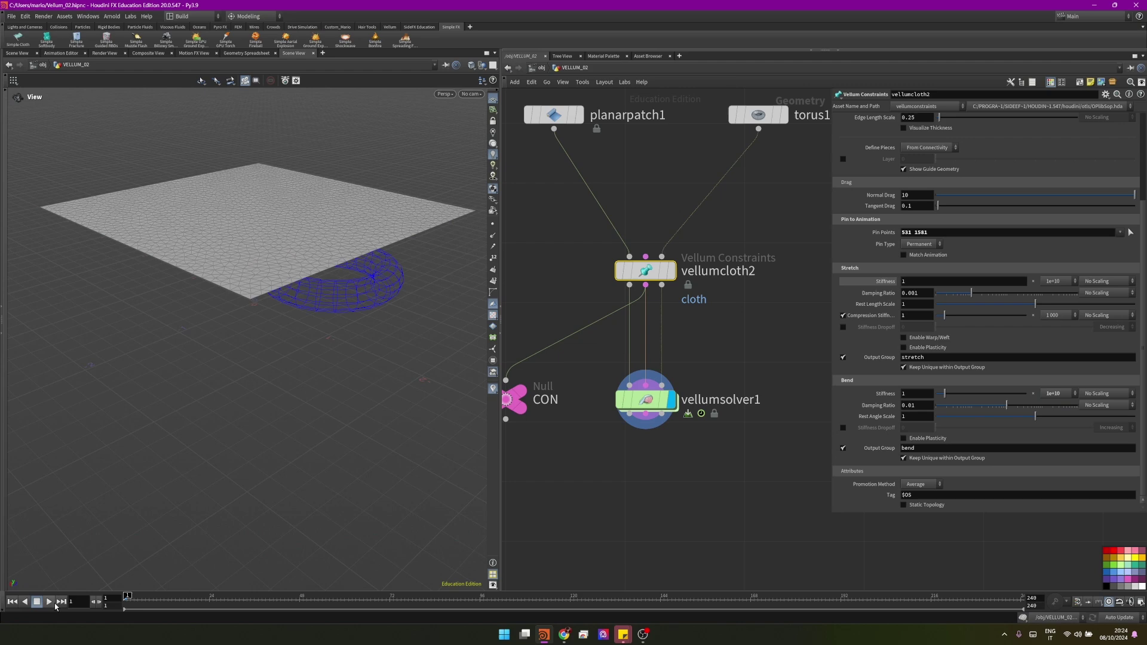
pyautogui.click(52, 602)
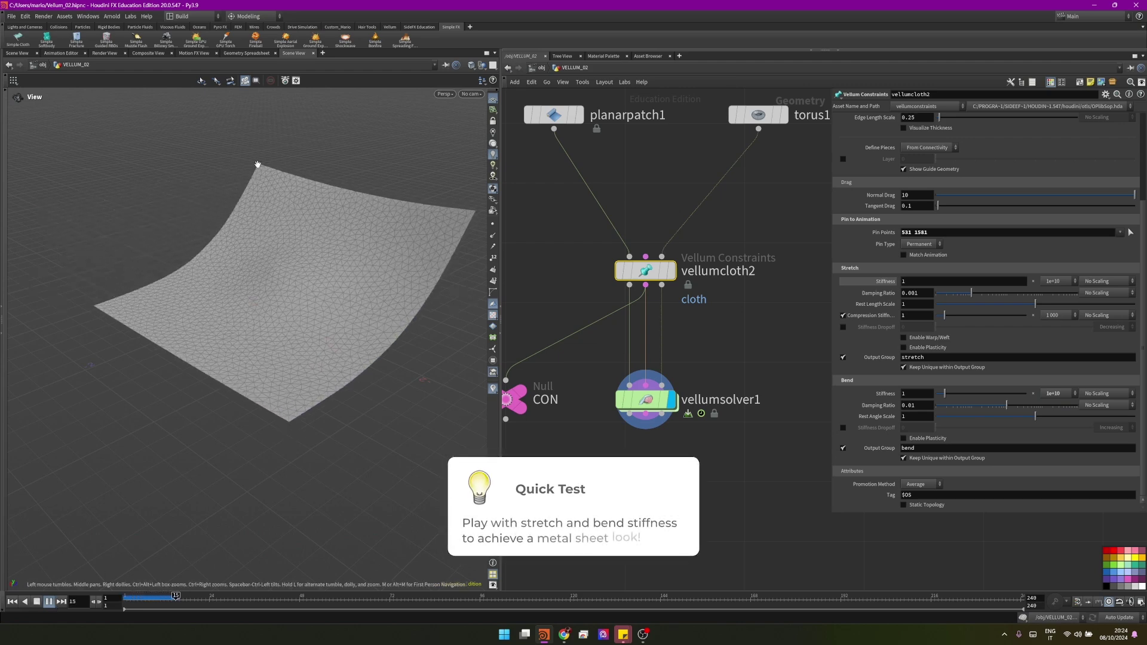
pyautogui.click(37, 601)
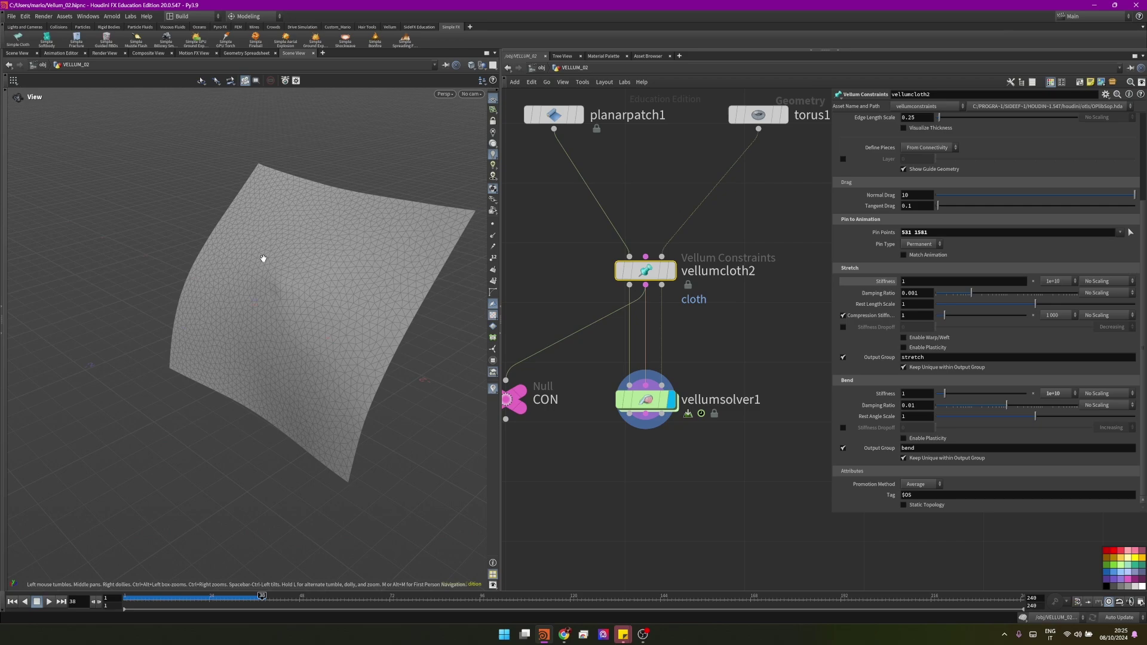
pyautogui.scroll(5, 264, 258)
pyautogui.moveTo(263, 258); pyautogui.dragTo(357, 329)
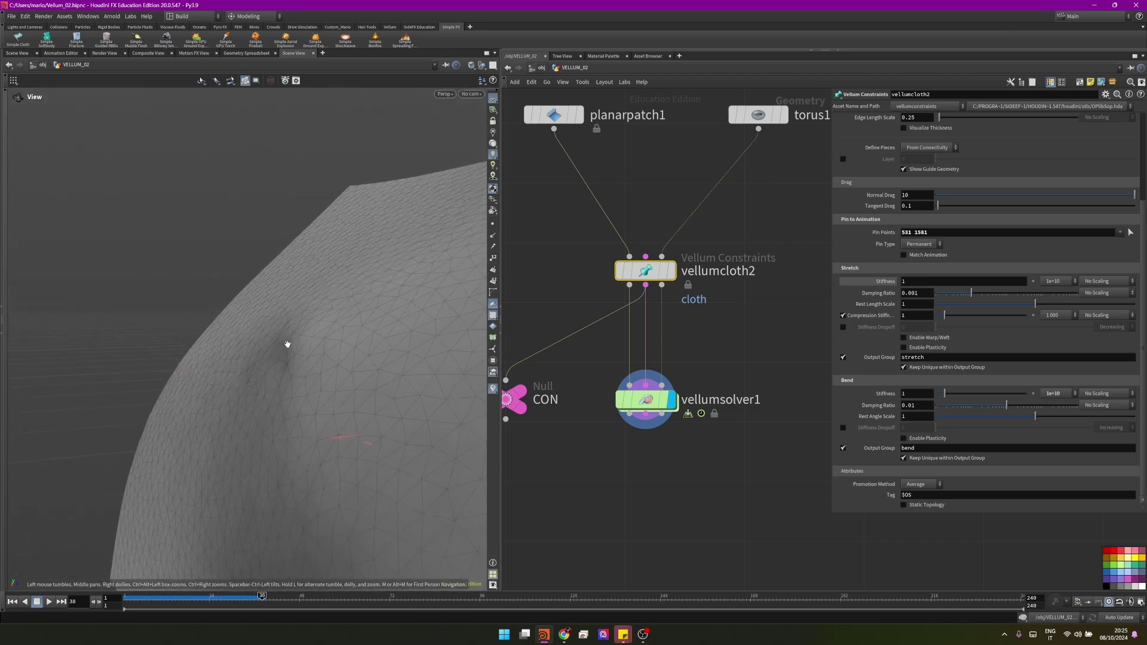
pyautogui.moveTo(287, 345); pyautogui.dragTo(371, 364)
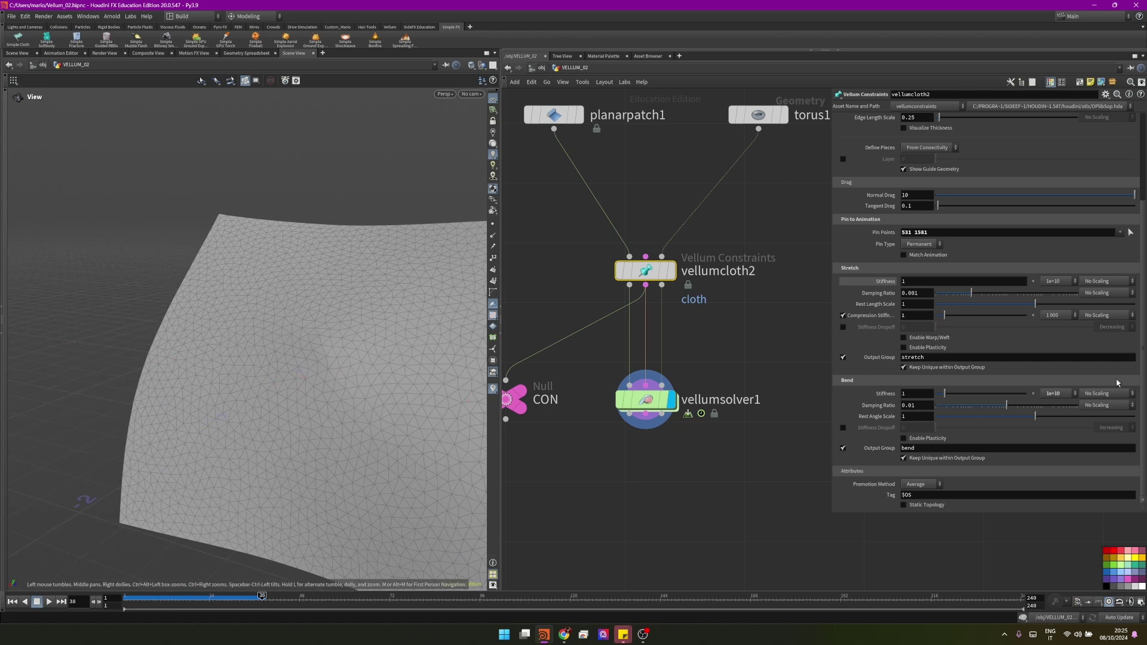
# - Set bend stiffness to 1e-7 and replay the simulation from the start
pyautogui.click(1054, 394)
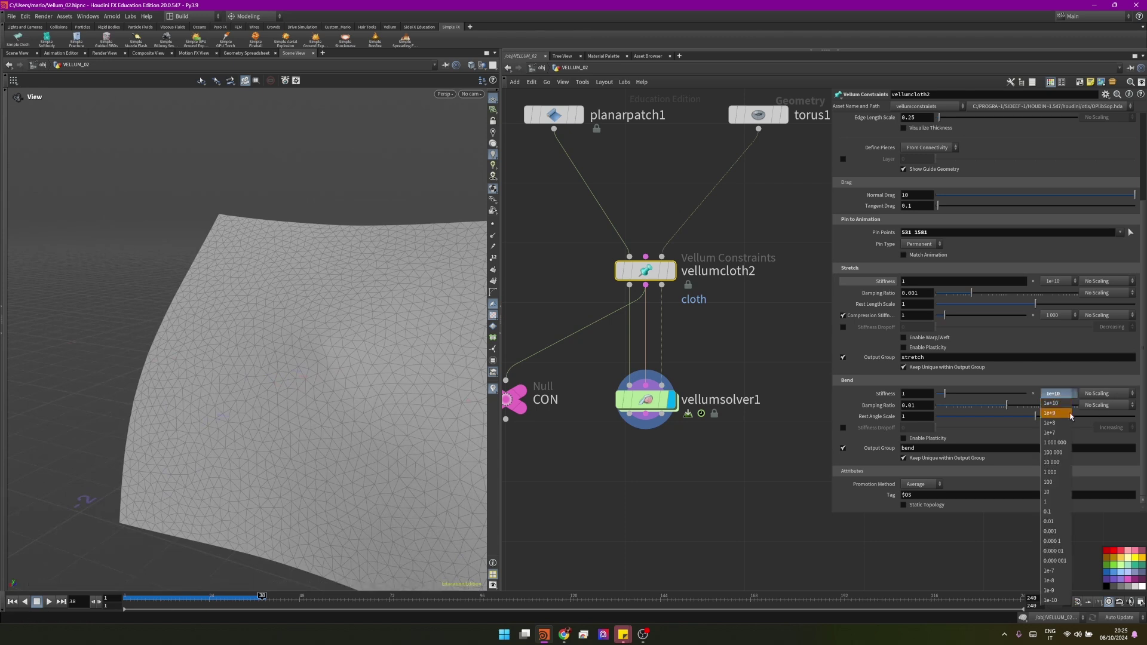
pyautogui.click(1054, 573)
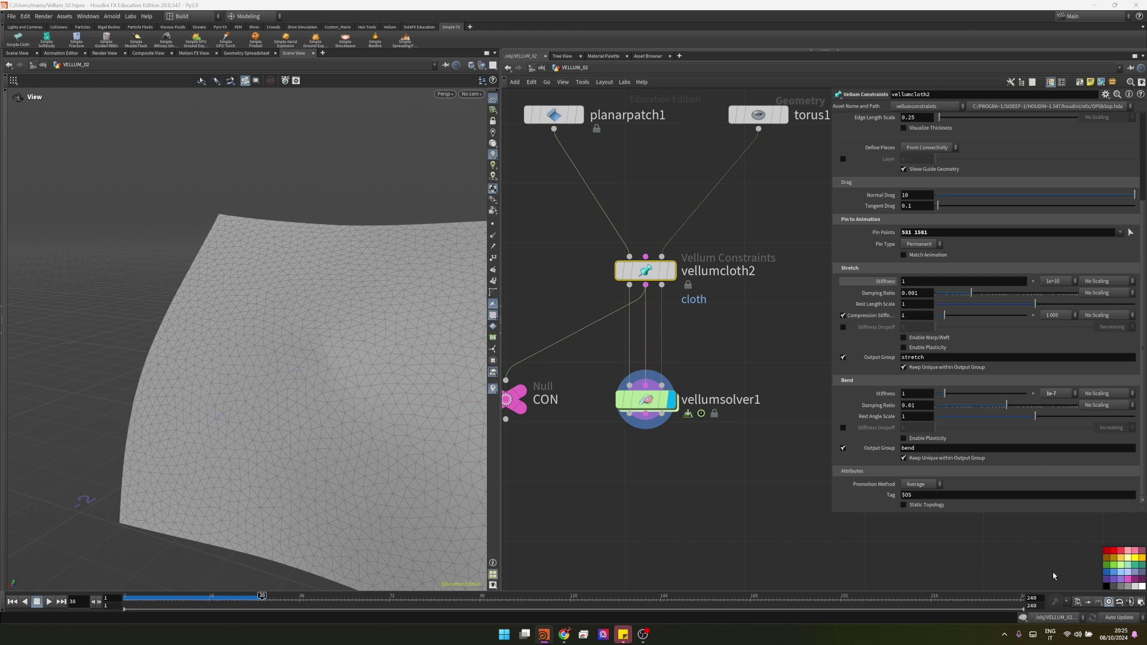
pyautogui.click(12, 601)
pyautogui.click(48, 602)
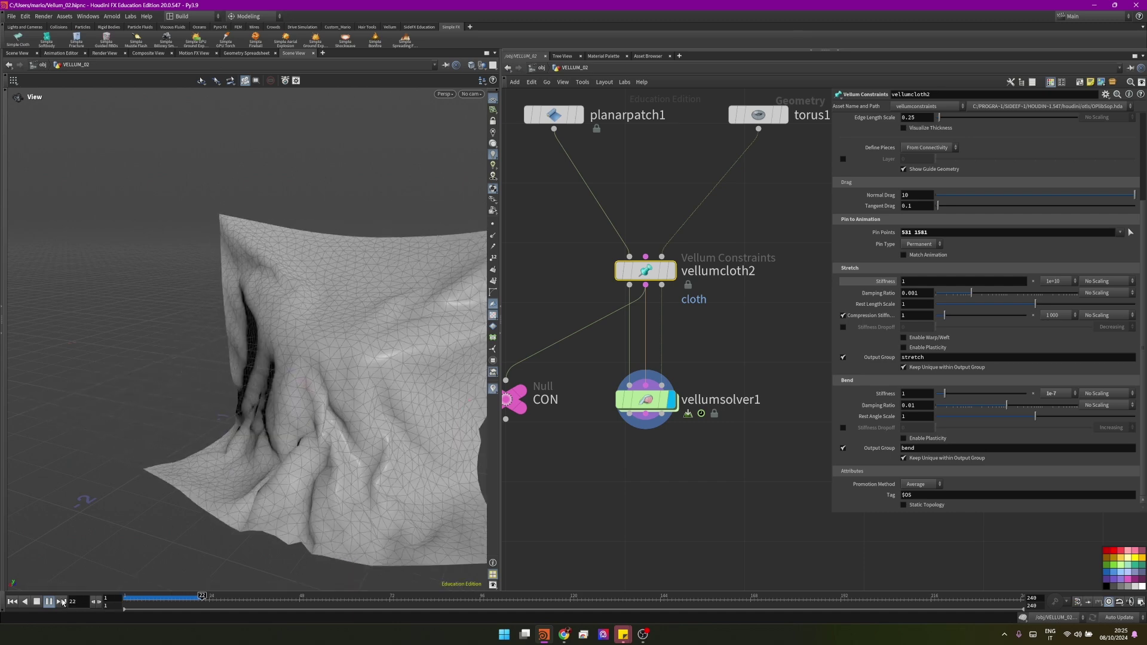
pyautogui.press('Escape')
# - Orbit and zoom around the draped cloth to inspect its soft folds
pyautogui.moveTo(414, 357); pyautogui.dragTo(409, 351)
pyautogui.scroll(6, 410, 351)
pyautogui.moveTo(380, 395)
pyautogui.mouseDown()
pyautogui.moveTo(263, 404)
pyautogui.moveTo(333, 417)
pyautogui.moveTo(275, 418)
pyautogui.moveTo(371, 402)
pyautogui.mouseUp()
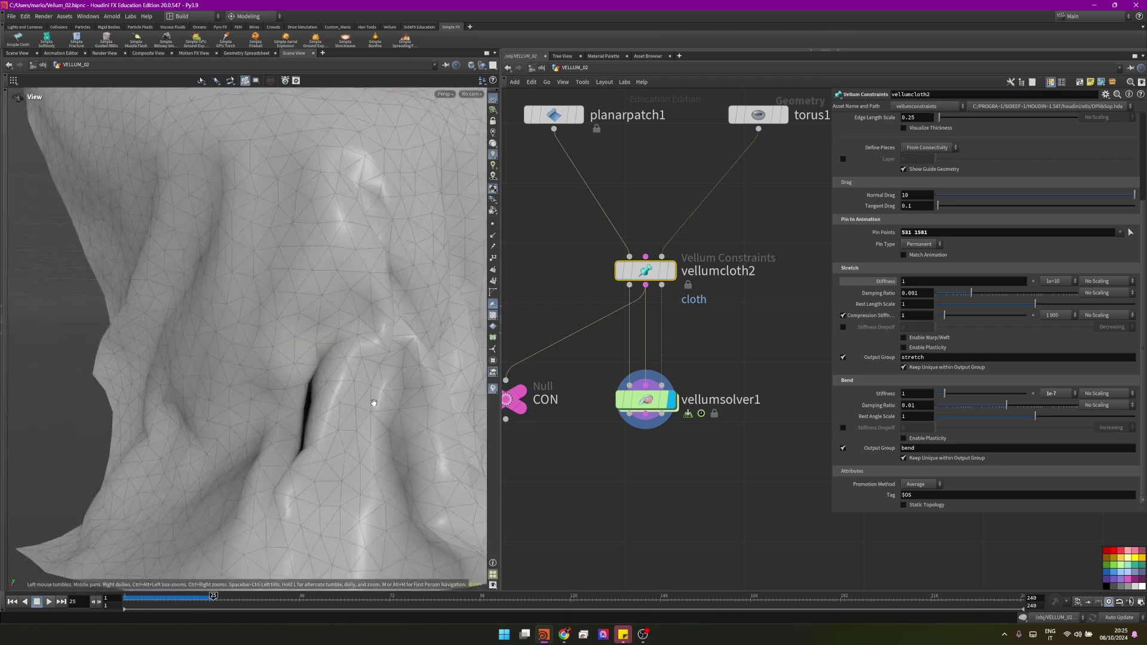
pyautogui.scroll(-5, 358, 371)
pyautogui.moveTo(341, 341); pyautogui.dragTo(455, 312)
pyautogui.scroll(-4, 760, 405)
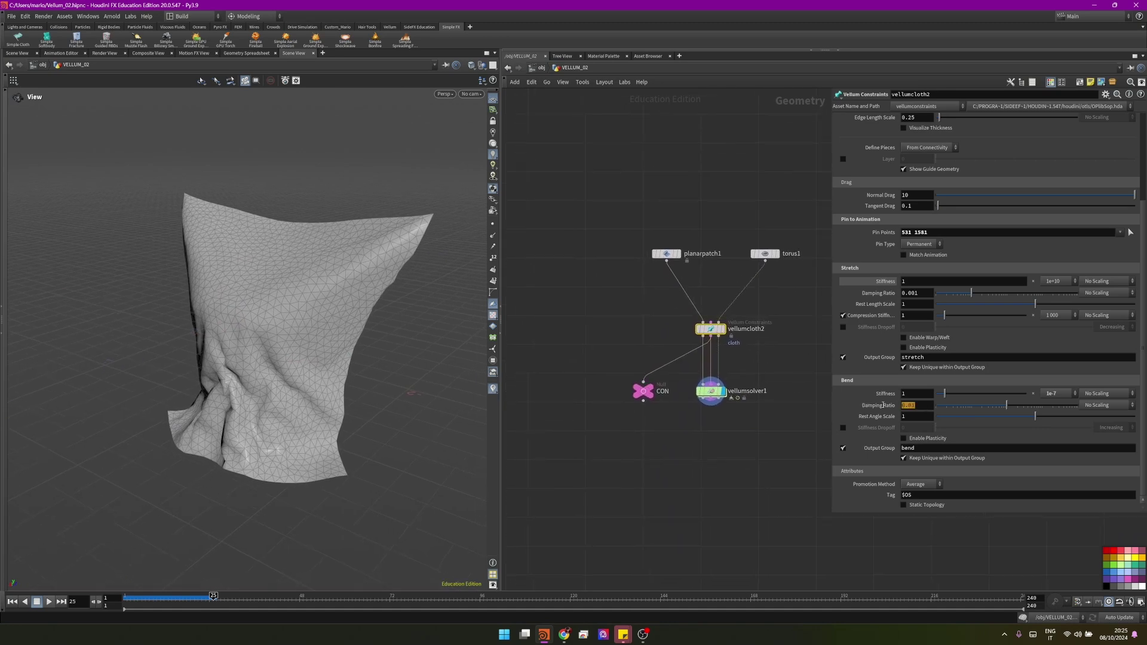
pyautogui.scroll(6, 331, 400)
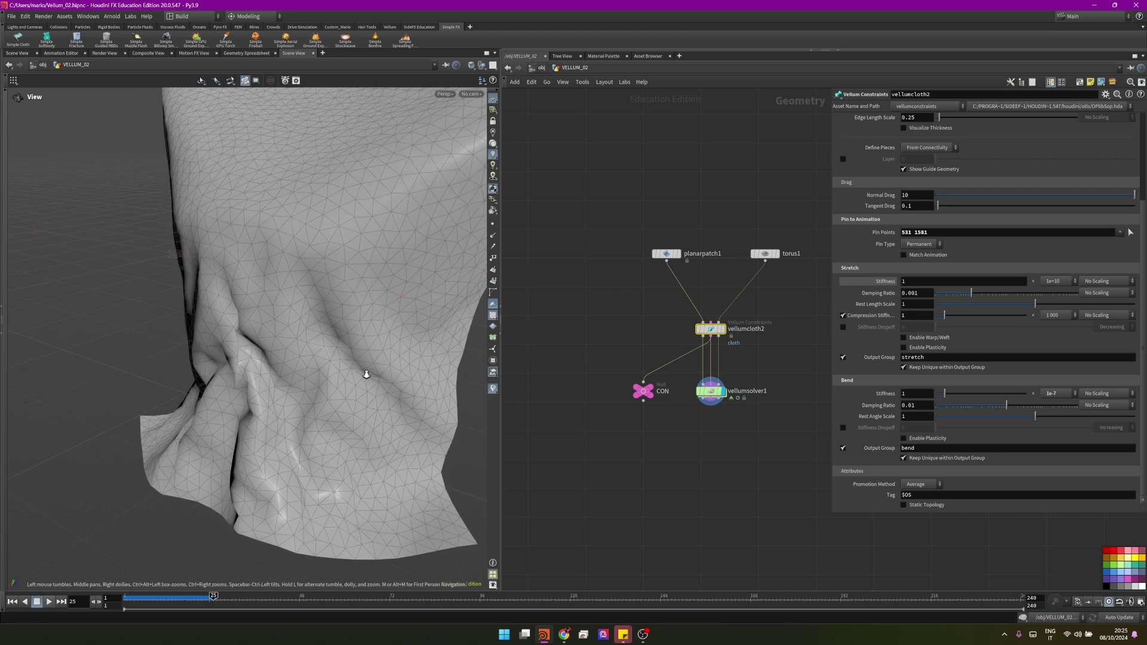
pyautogui.scroll(3, 293, 405)
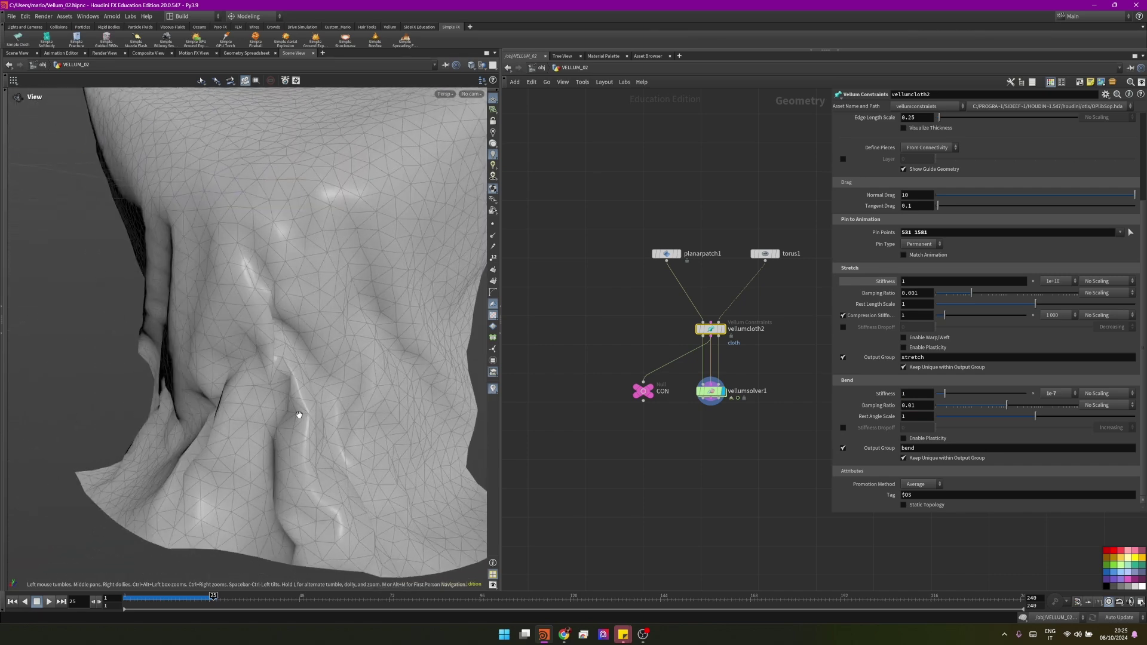
pyautogui.moveTo(301, 330); pyautogui.dragTo(631, 367)
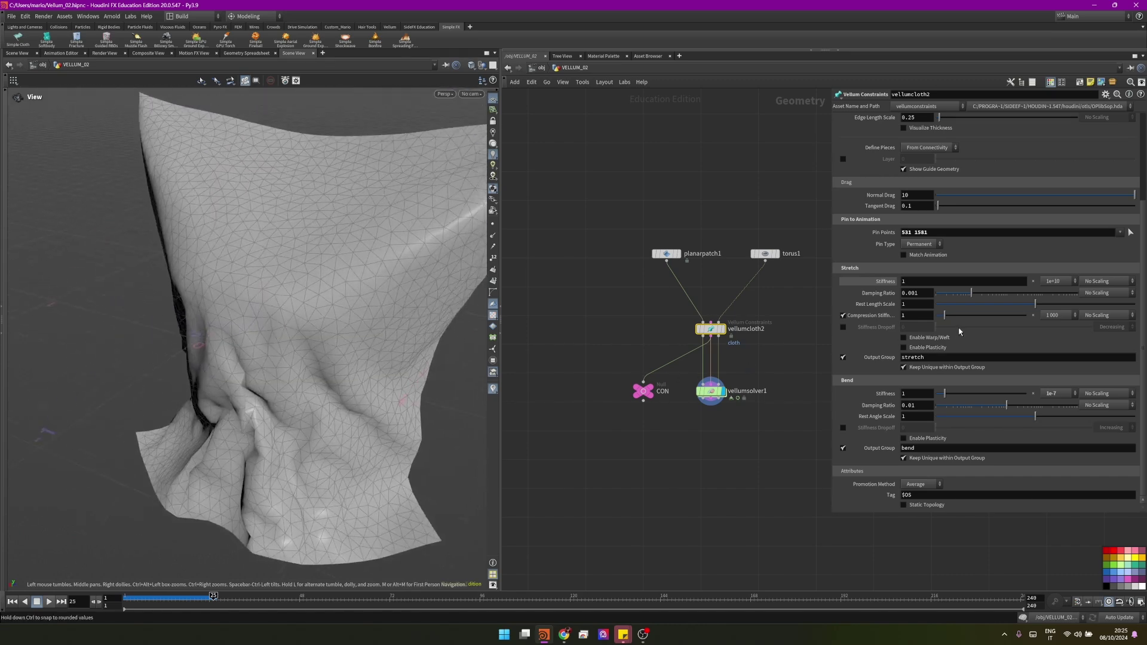
pyautogui.scroll(2, 736, 296)
# - Rewind to frame 1 and set planarpatch1's edge length to 0.9
pyautogui.click(643, 241)
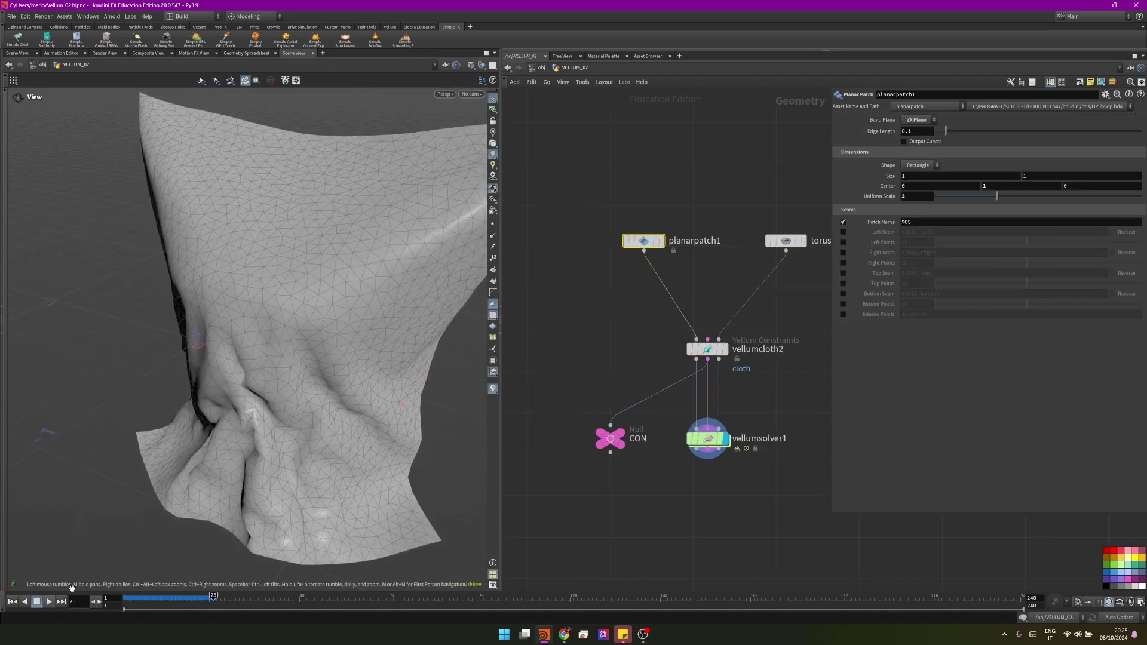
pyautogui.click(16, 602)
pyautogui.scroll(-2, 742, 212)
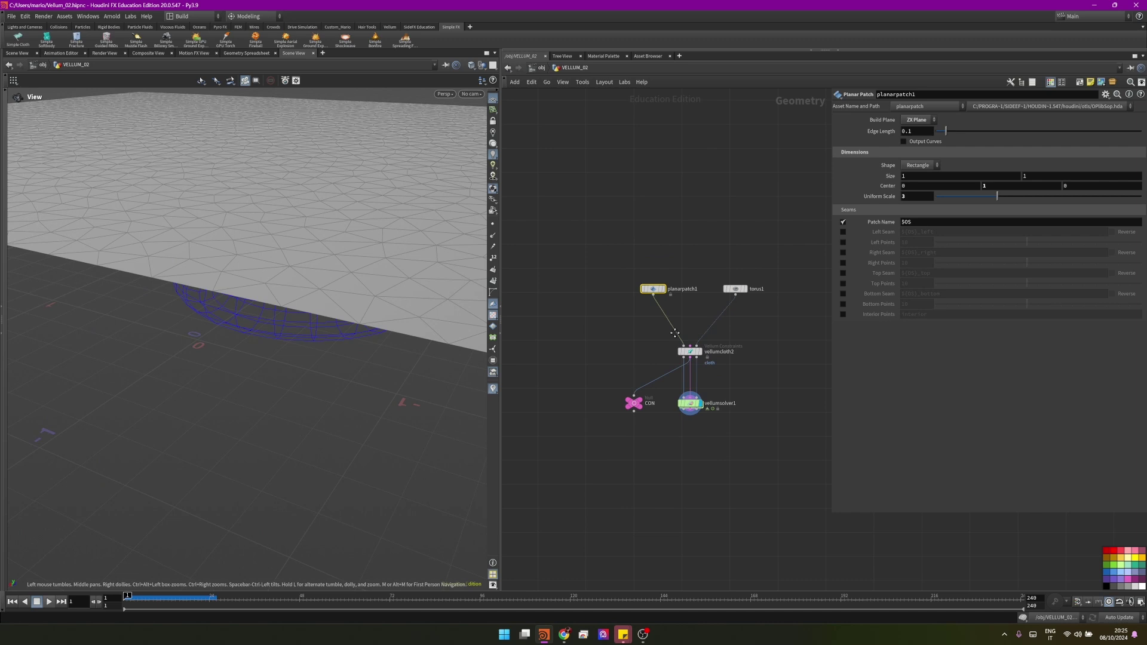
pyautogui.scroll(-2, 742, 212)
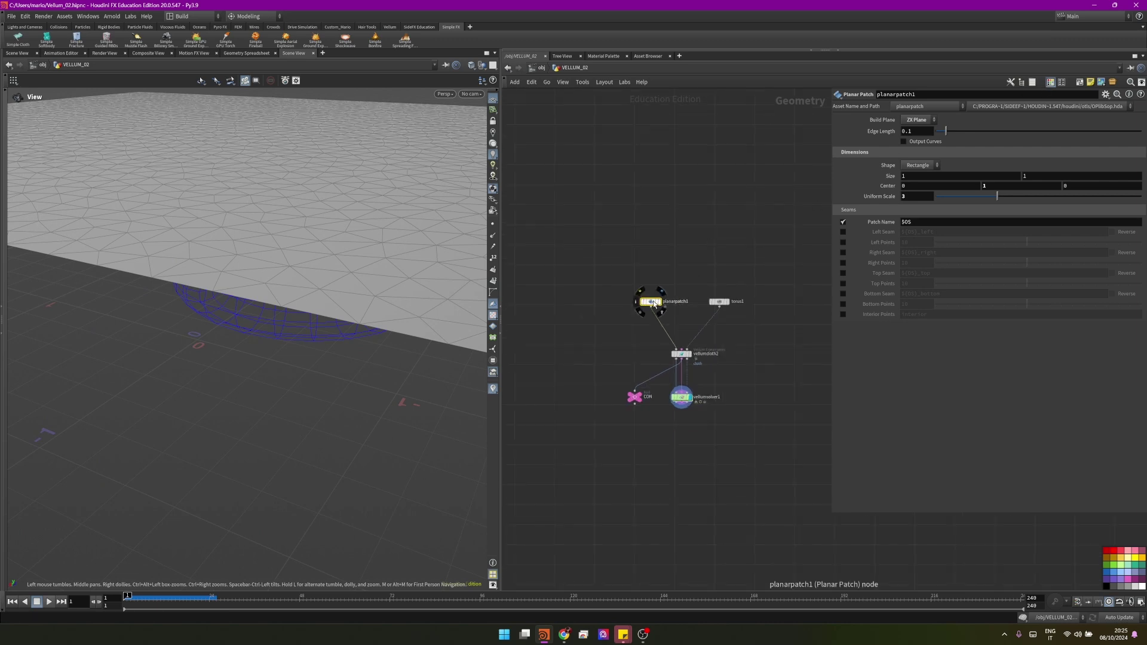
pyautogui.scroll(2, 653, 301)
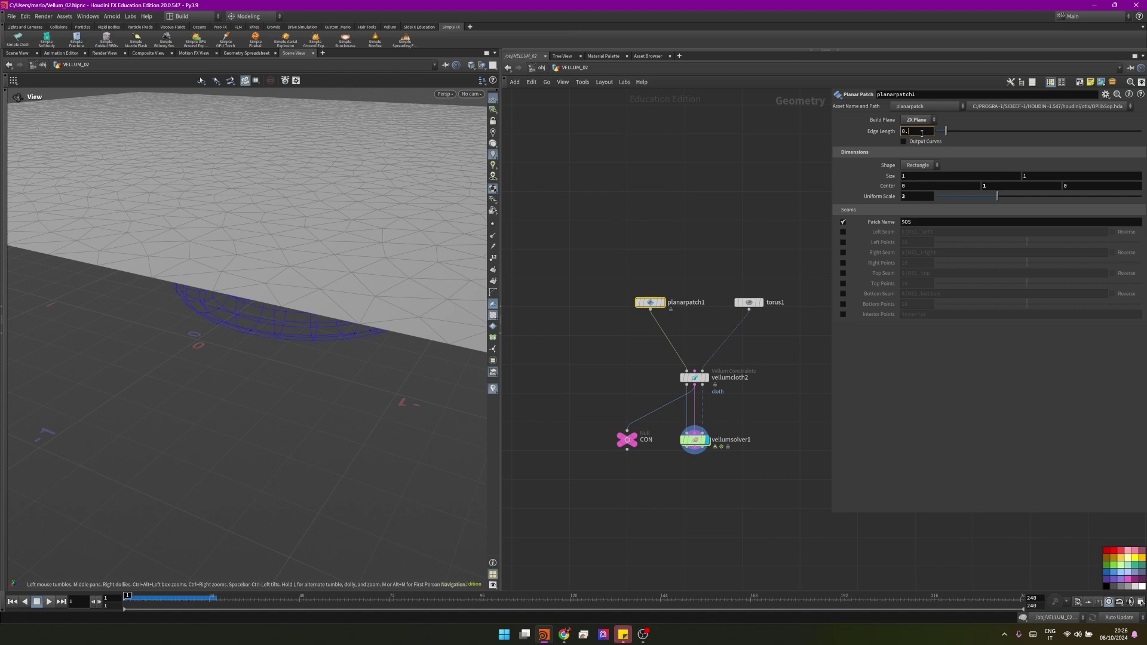
pyautogui.press('Return')
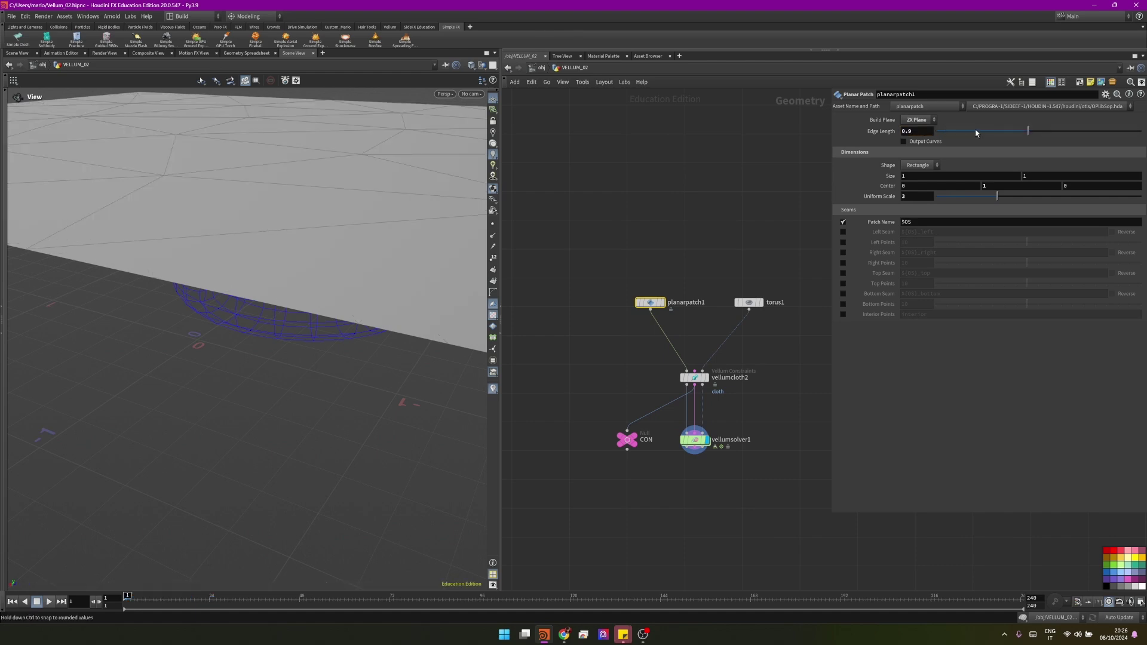
pyautogui.scroll(-5, 352, 179)
pyautogui.moveTo(331, 159); pyautogui.dragTo(330, 190)
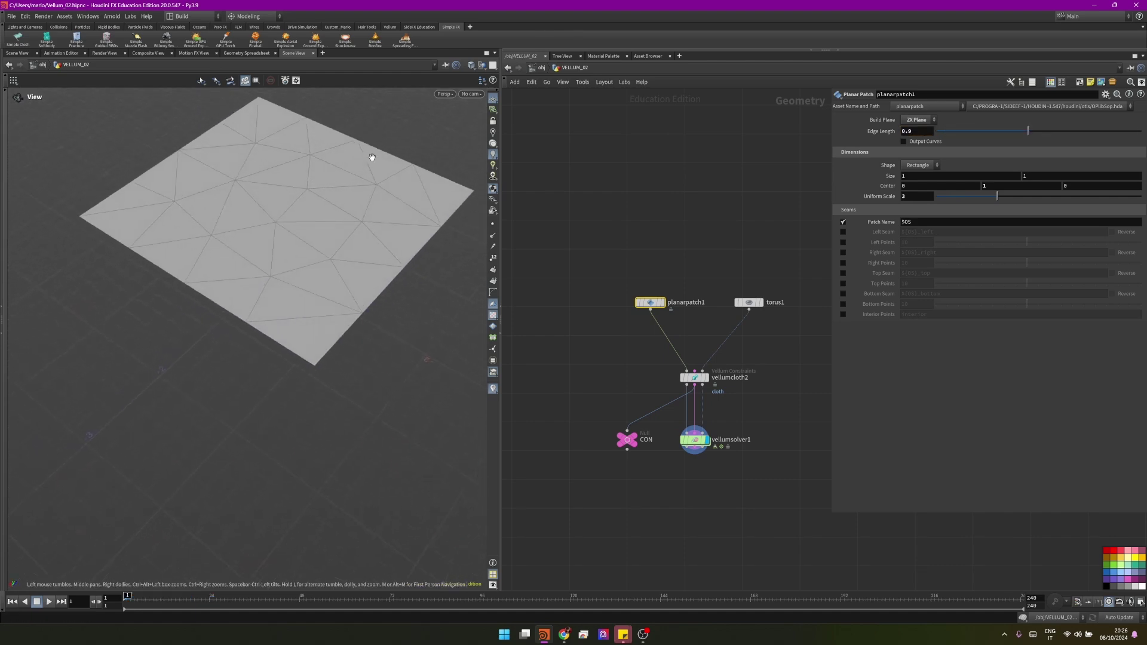
pyautogui.scroll(3, 723, 381)
# - Re-pin vellumcloth2 at points 9 and 25 by box-selecting the plane's top corner
pyautogui.click(667, 374)
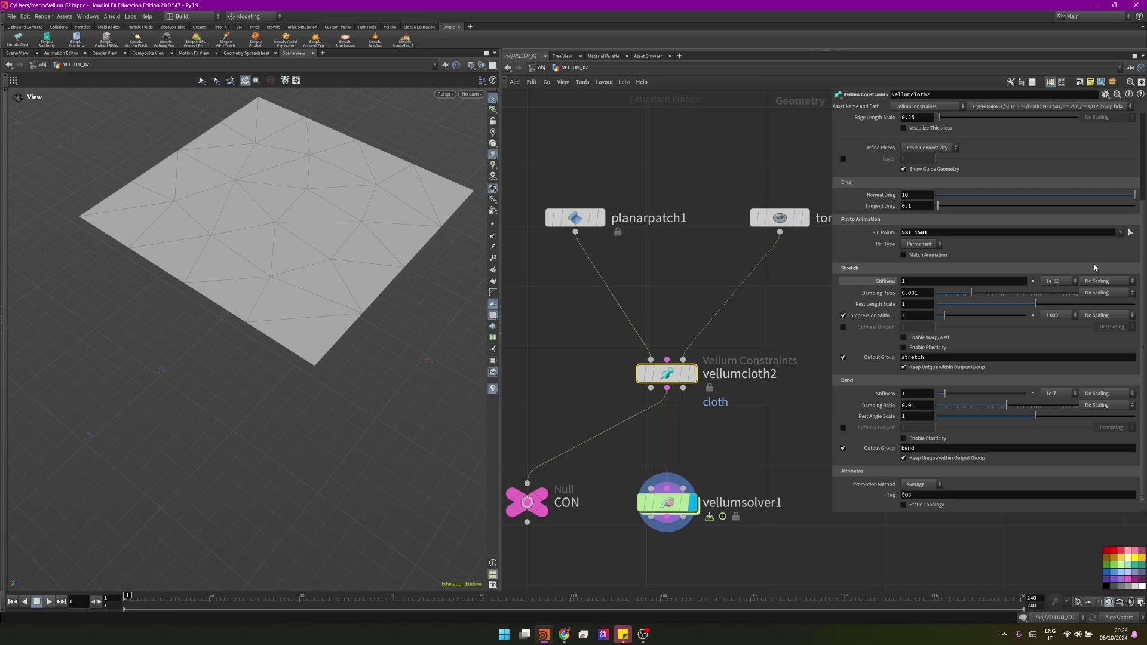
pyautogui.click(1131, 233)
pyautogui.moveTo(302, 217); pyautogui.dragTo(396, 310)
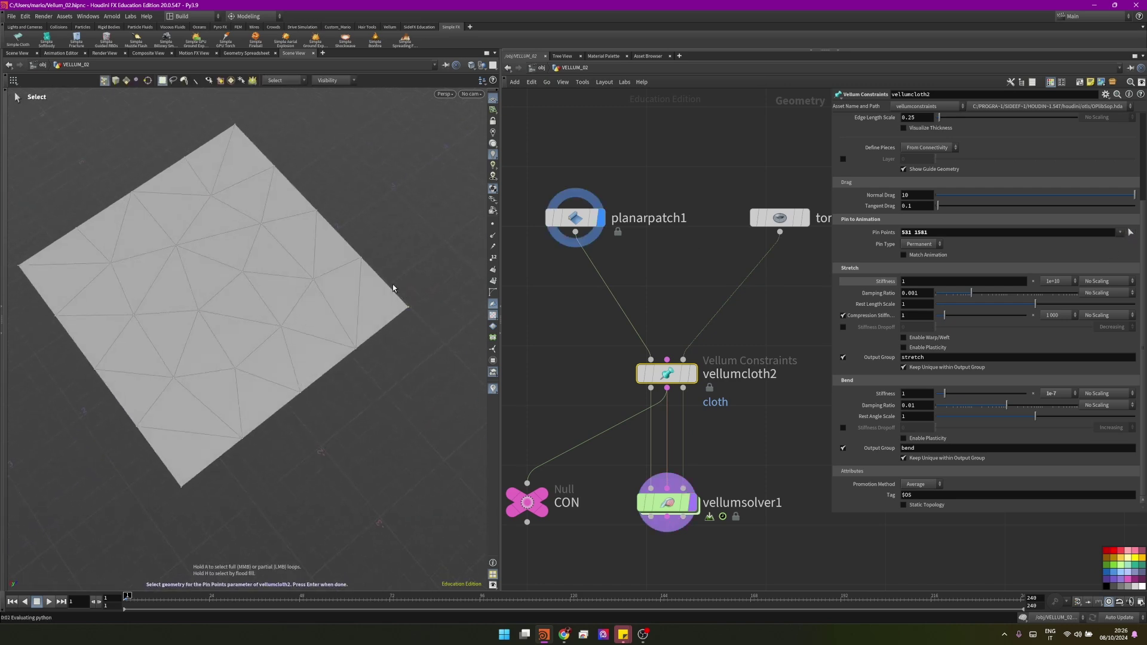
pyautogui.moveTo(256, 145); pyautogui.dragTo(213, 117)
pyautogui.press('Return')
pyautogui.scroll(-3, 697, 373)
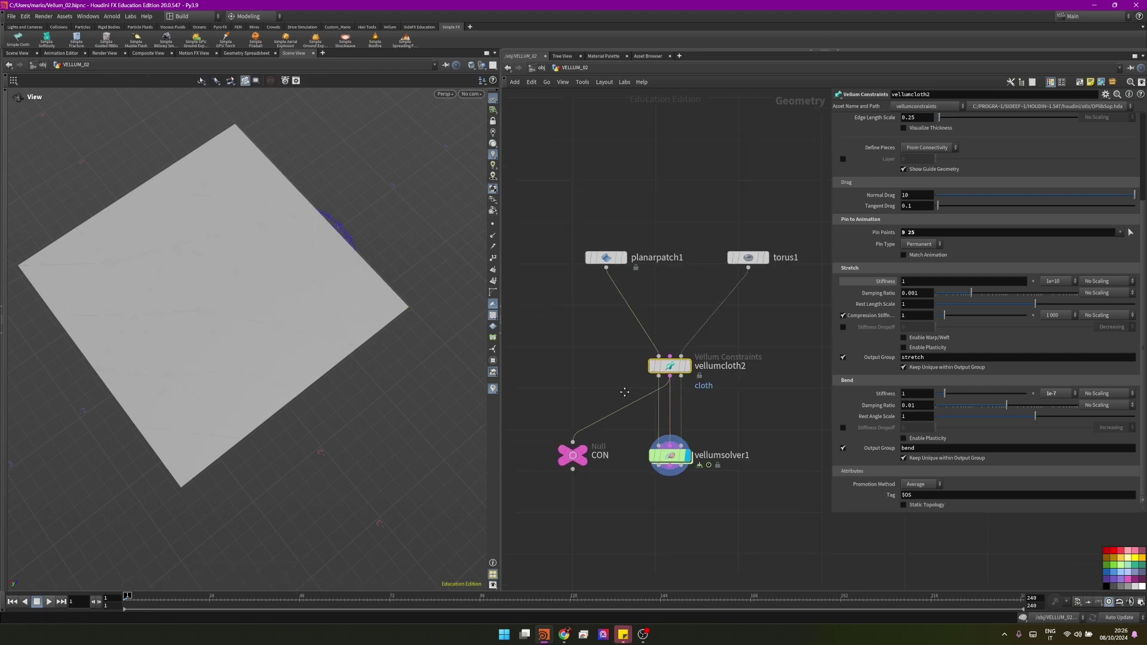
# - Set vellumcloth2's bend stiffness to 0.001 and replay the draping simulation
pyautogui.moveTo(209, 492); pyautogui.dragTo(183, 438)
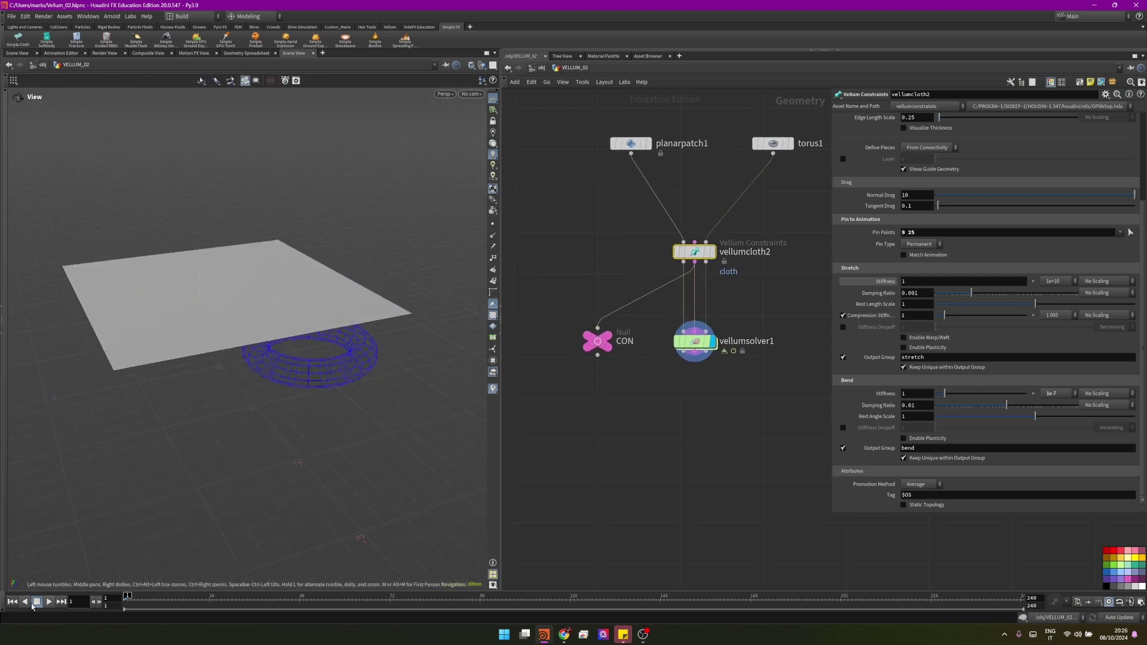
pyautogui.click(693, 342)
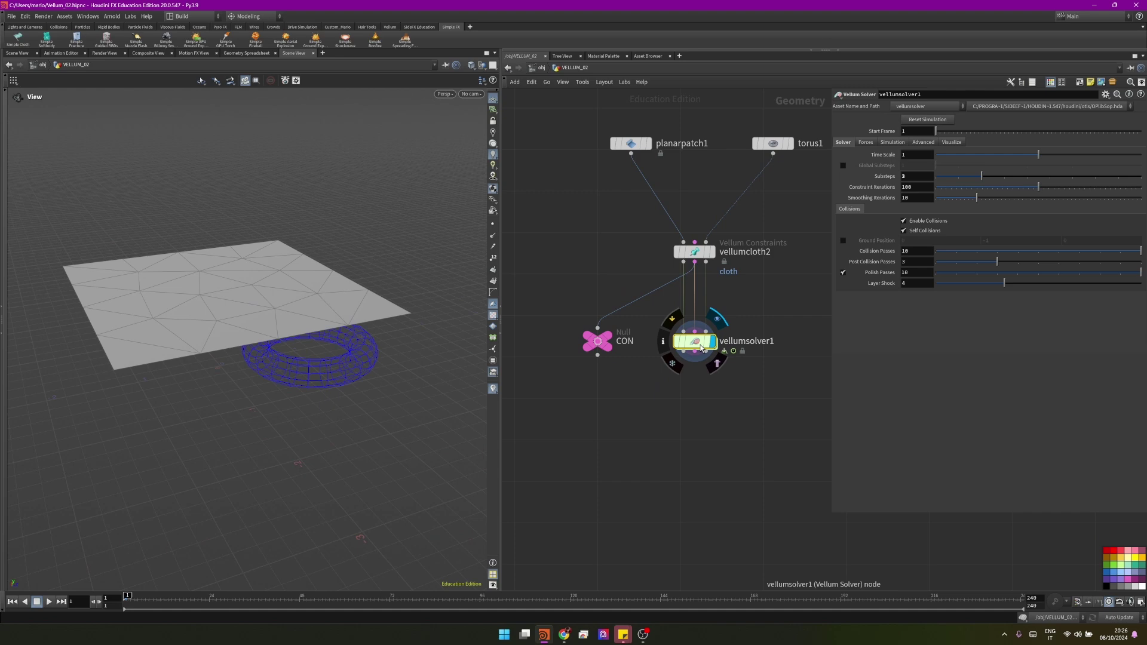
pyautogui.click(695, 251)
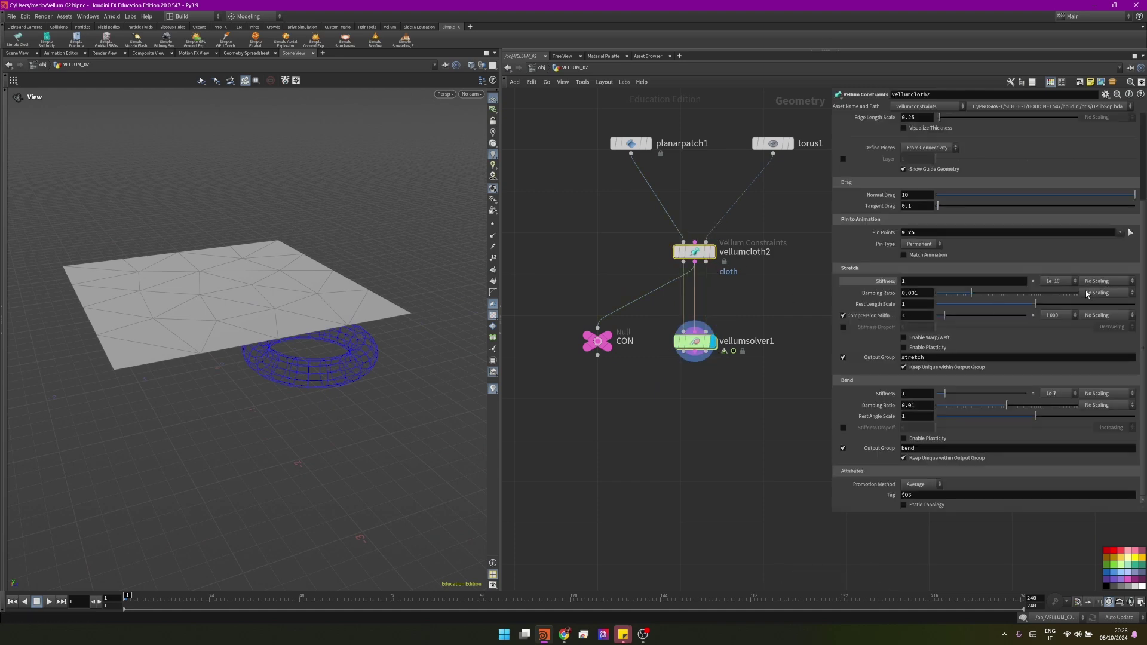
pyautogui.click(1059, 394)
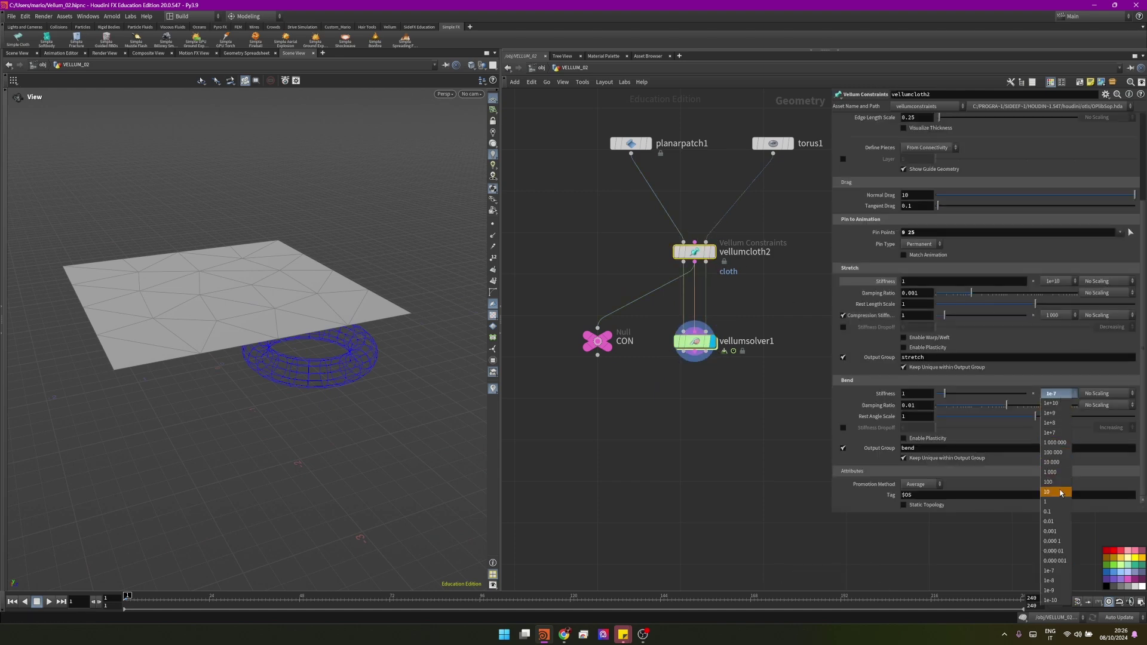
pyautogui.click(1052, 532)
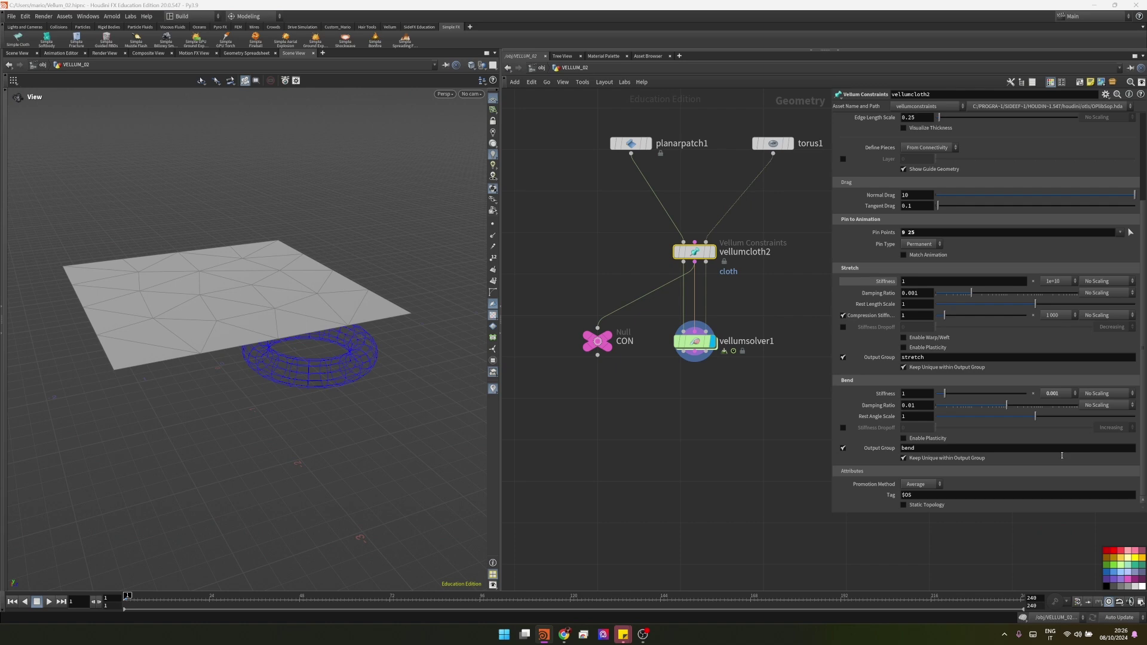
pyautogui.click(49, 601)
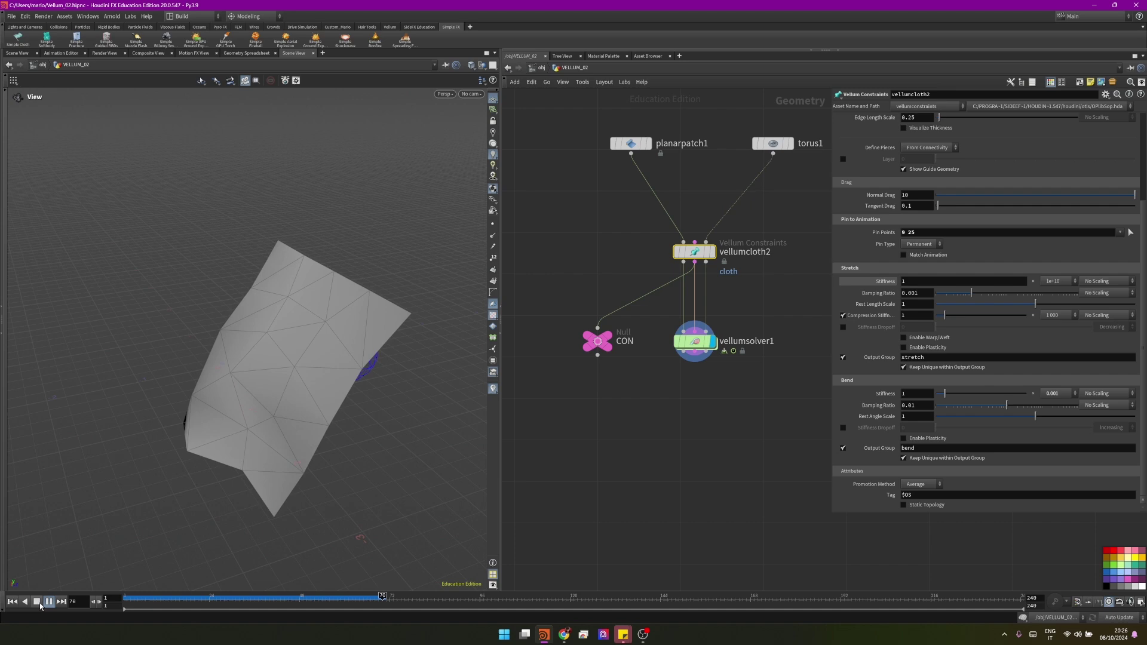
pyautogui.click(37, 602)
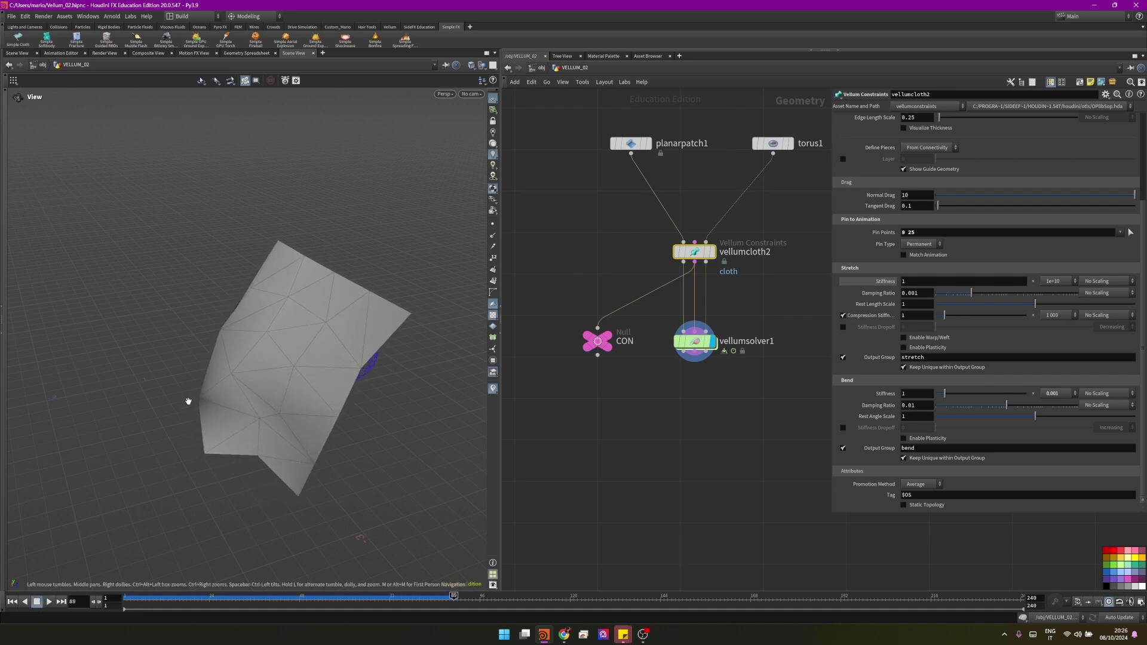
# - Show planarpatch1's parameters after bringing it into view in the network
pyautogui.moveTo(190, 399); pyautogui.dragTo(297, 378)
pyautogui.moveTo(681, 252); pyautogui.dragTo(706, 315, button='middle')
pyautogui.scroll(3, 661, 197)
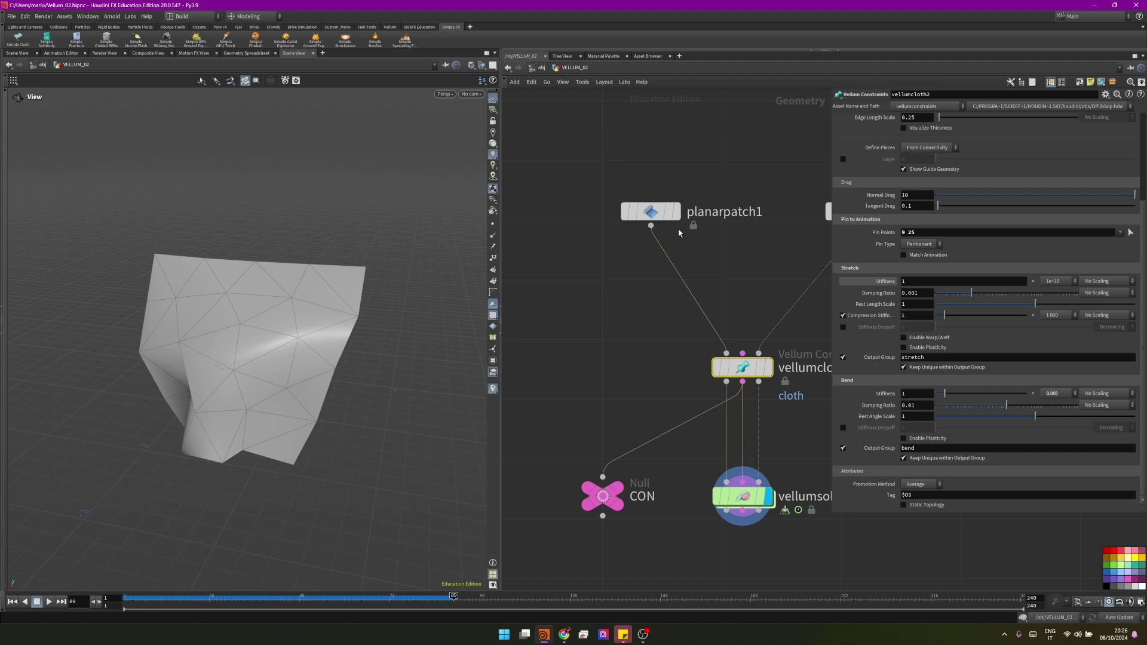
pyautogui.click(660, 210)
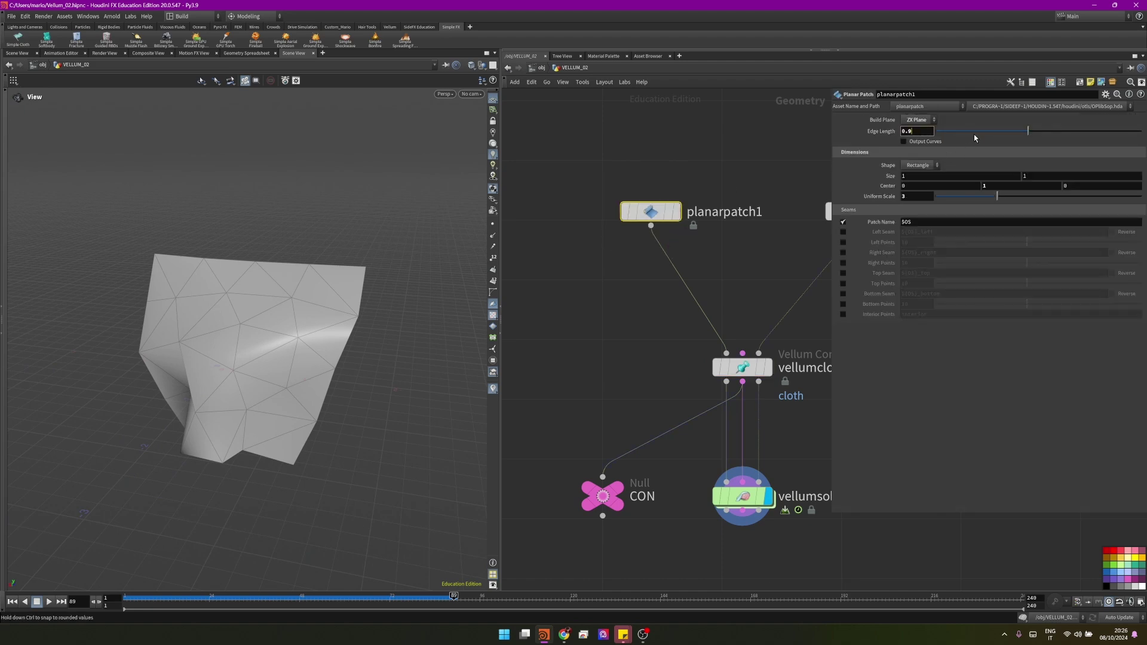
# - Set planarpatch1's edge length to 0.04 for a finer cloth
pyautogui.write('4')
pyautogui.press('Return')
pyautogui.click(49, 601)
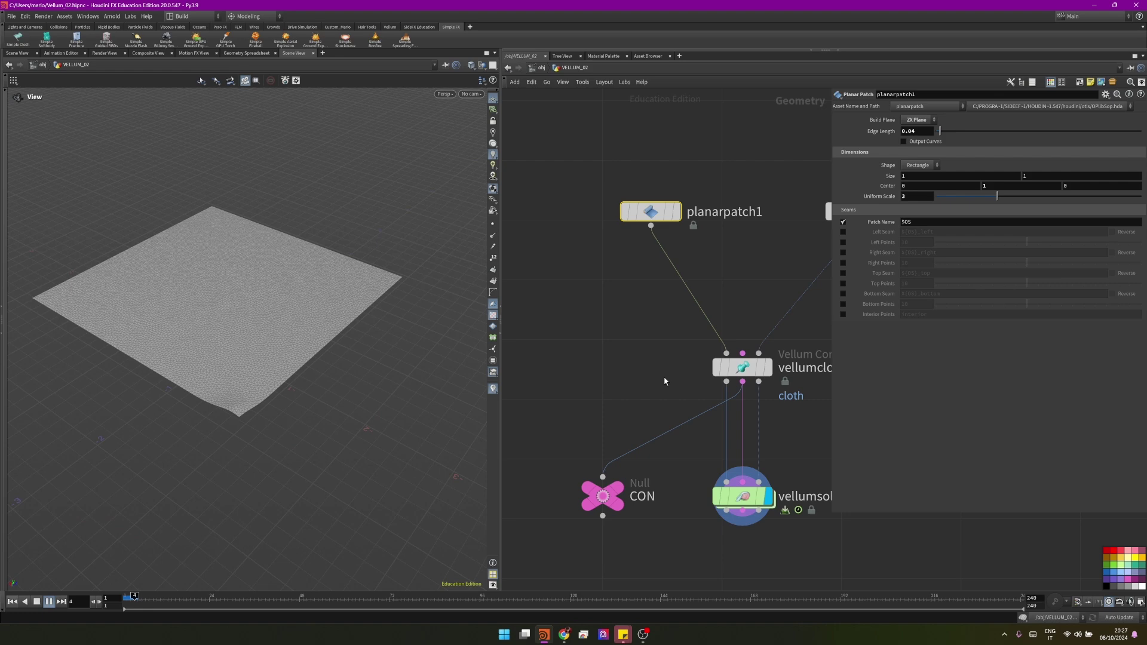
# - At frame 1, box-select new corner pin points for vellumcloth2
pyautogui.click(742, 368)
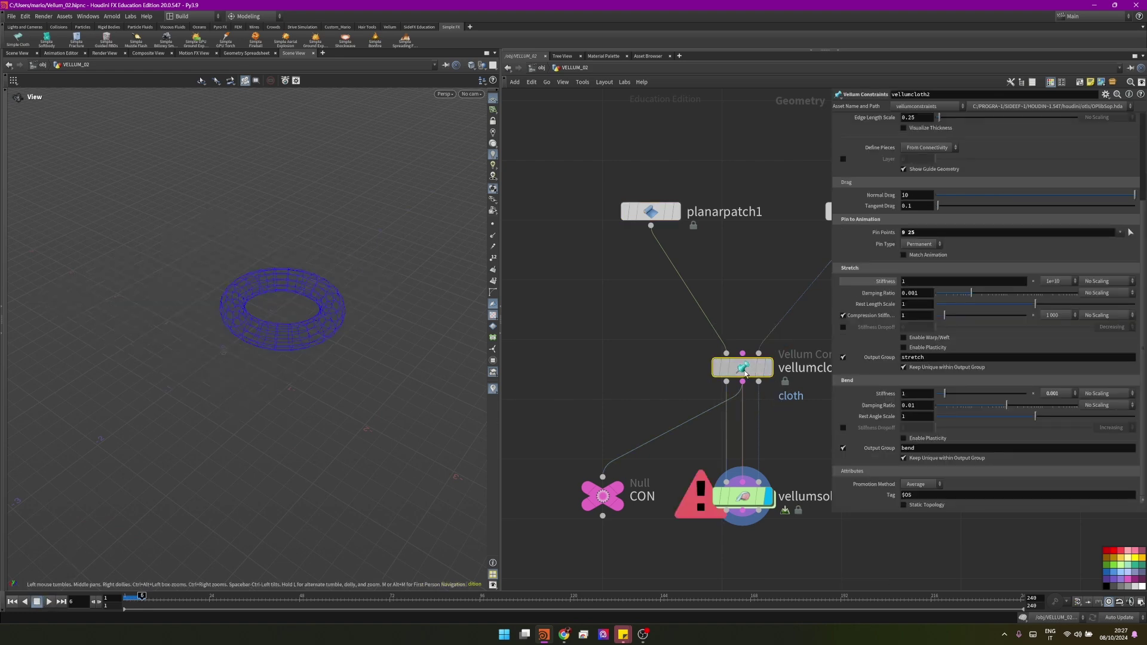
pyautogui.click(13, 602)
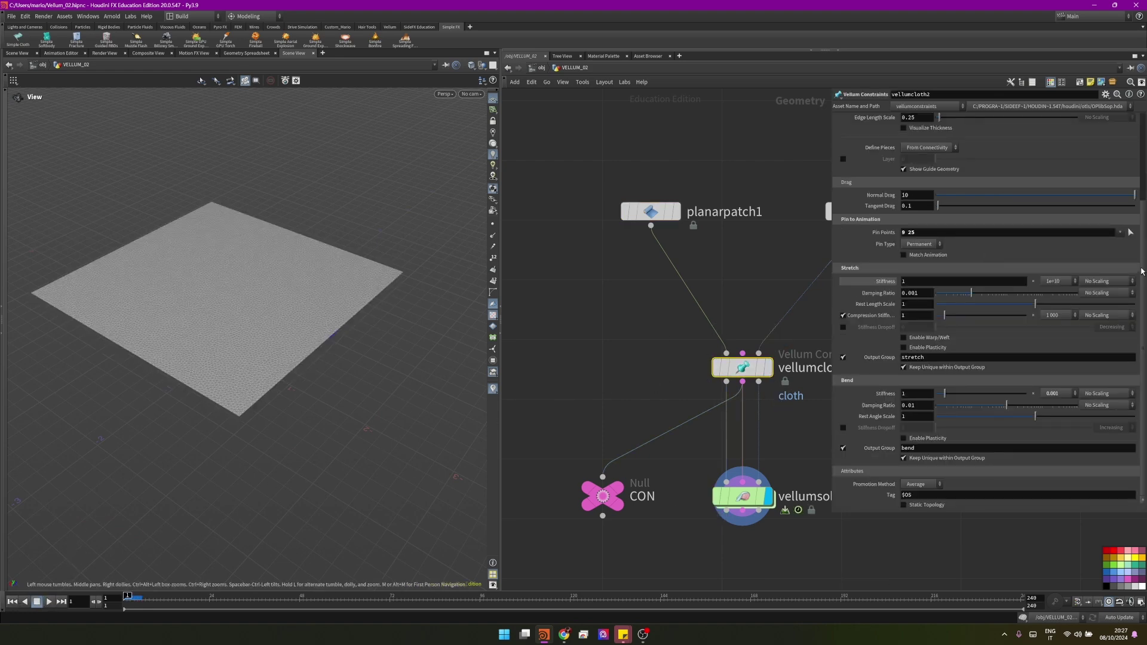
pyautogui.click(1131, 232)
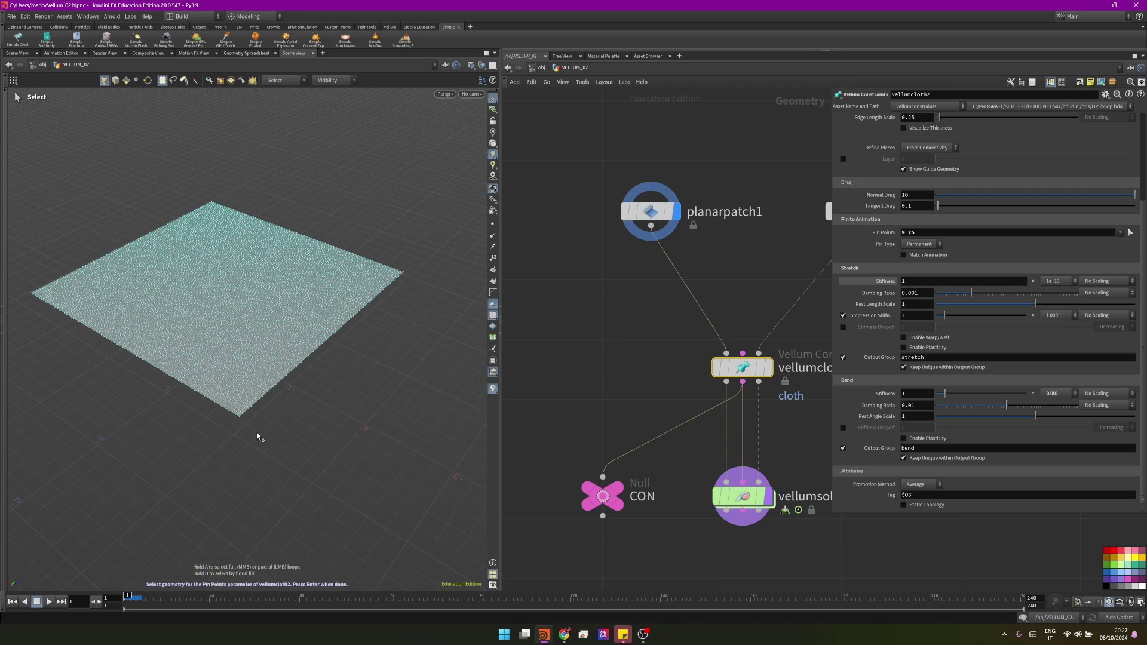
pyautogui.moveTo(255, 430); pyautogui.dragTo(242, 419)
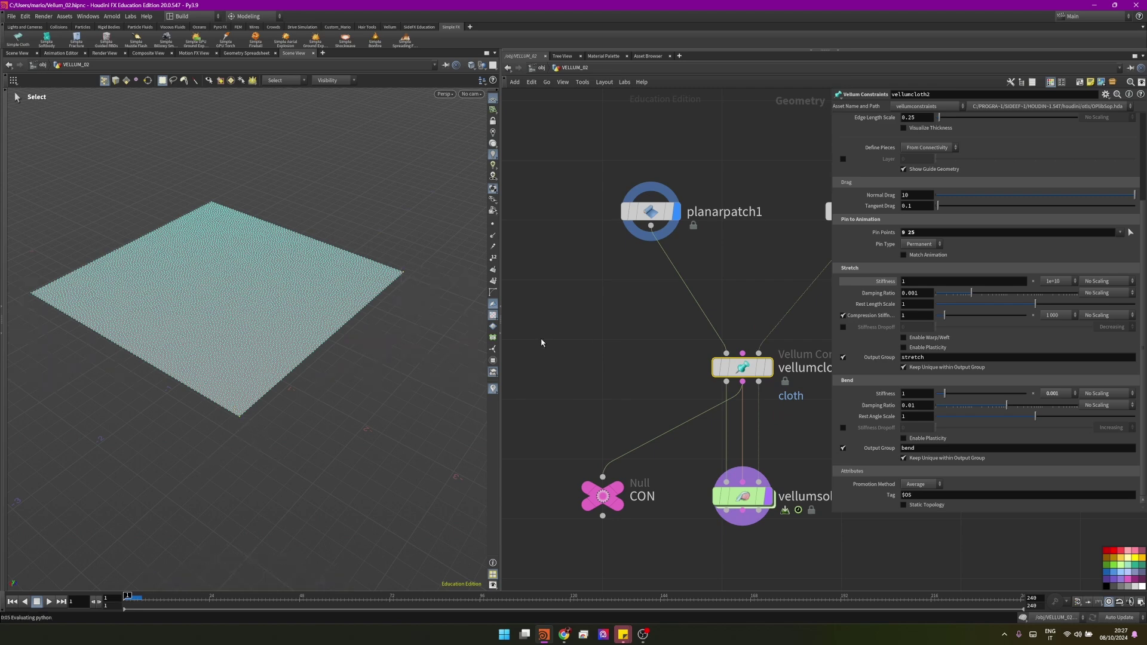
pyautogui.press('Return')
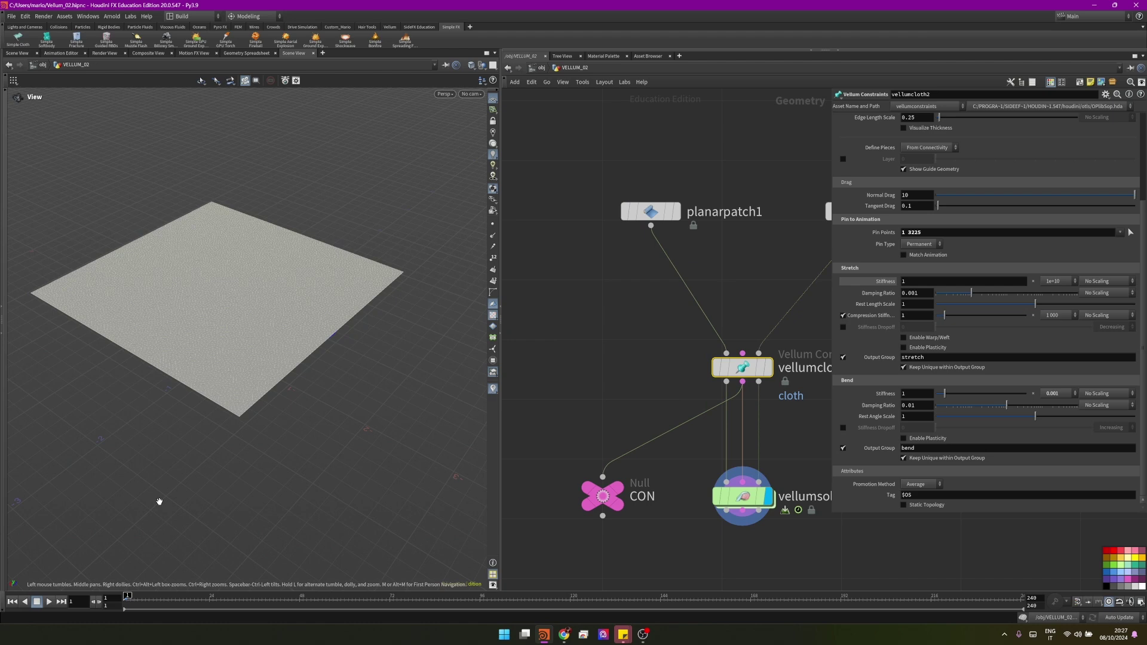
# - Play vellumsolver1's simulation to frame 34 and orbit around the falling finer cloth
pyautogui.click(742, 496)
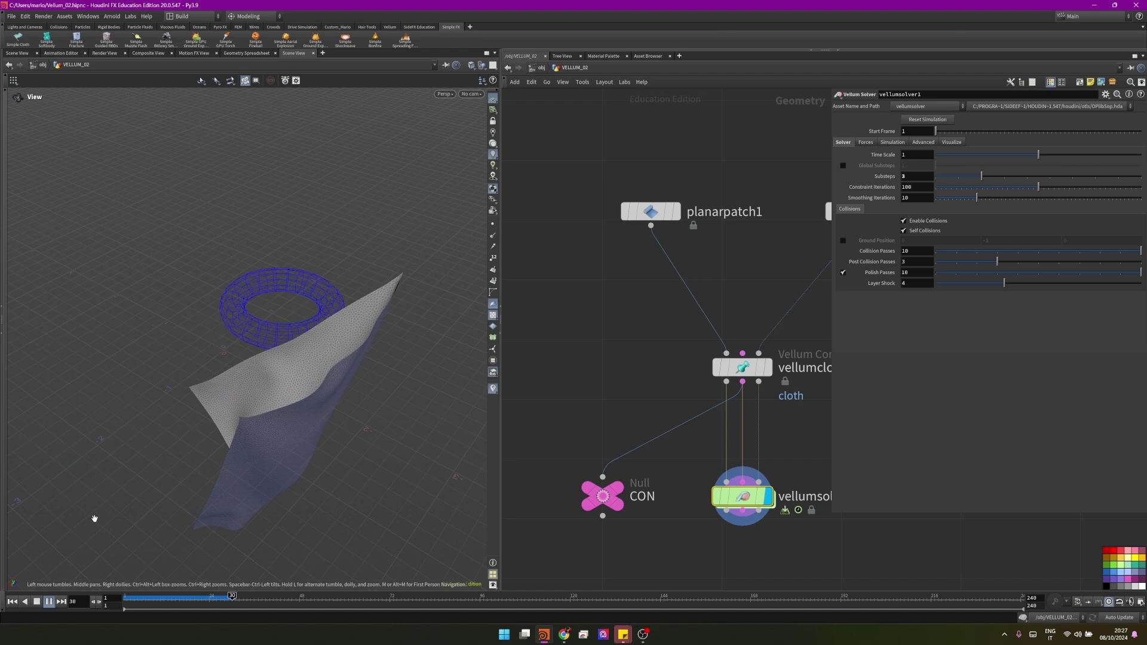
pyautogui.click(38, 602)
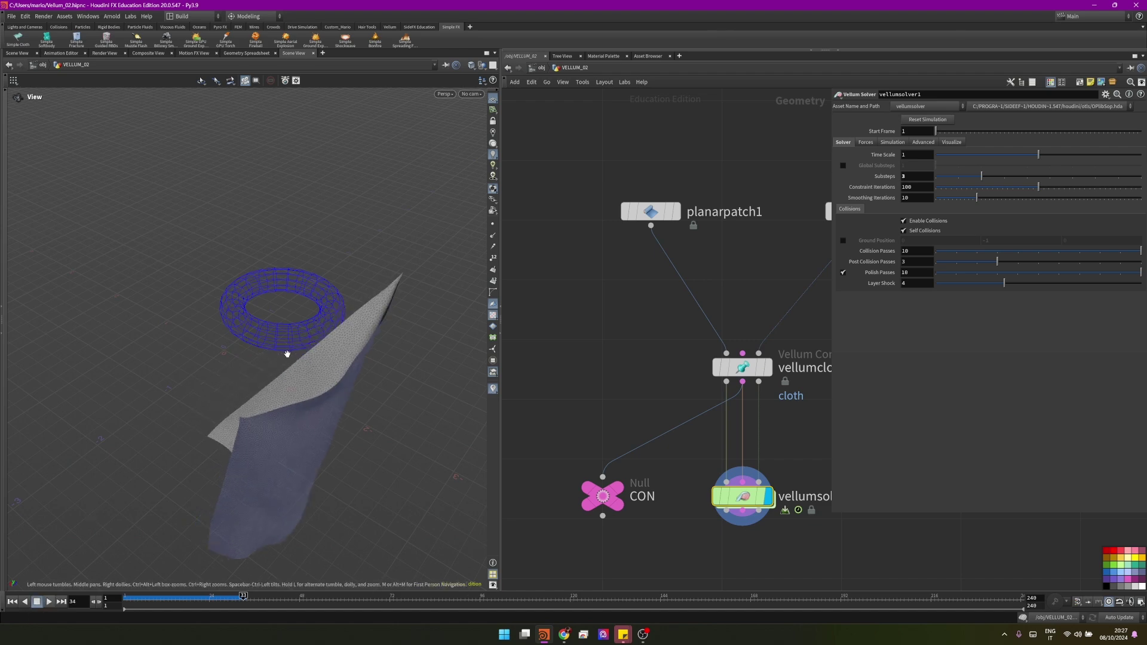
pyautogui.moveTo(287, 353); pyautogui.dragTo(263, 343)
pyautogui.press('super')
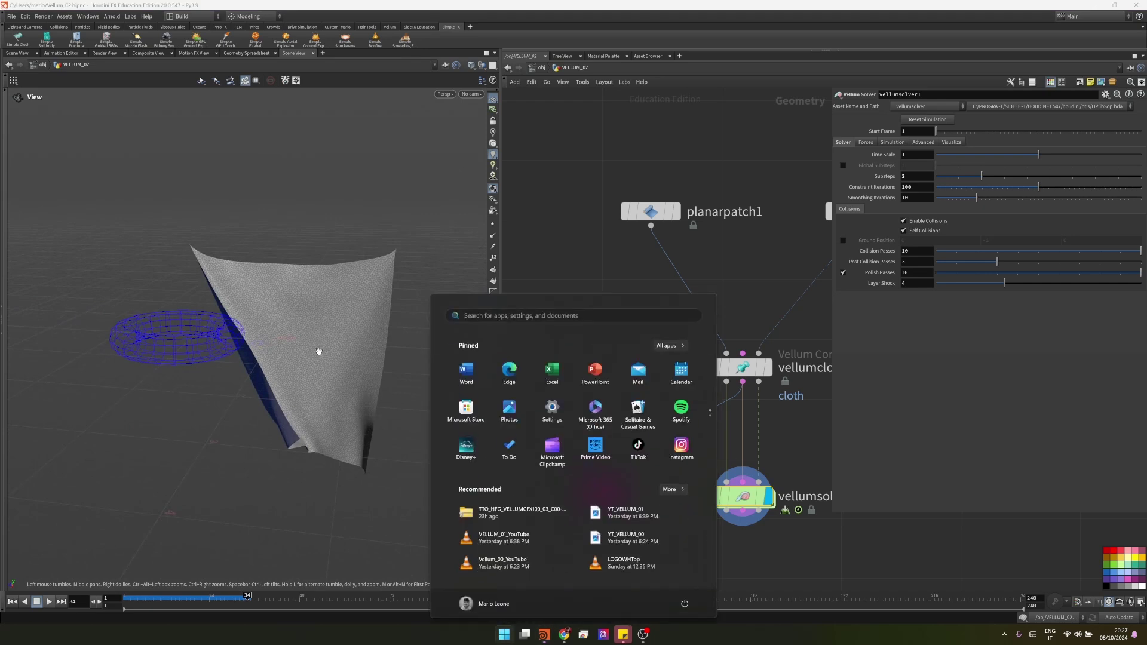
# - Close the Start menu and show vellumcloth2's Cloth constraint parameters from the top
pyautogui.press('super')
pyautogui.scroll(-3, 595, 292)
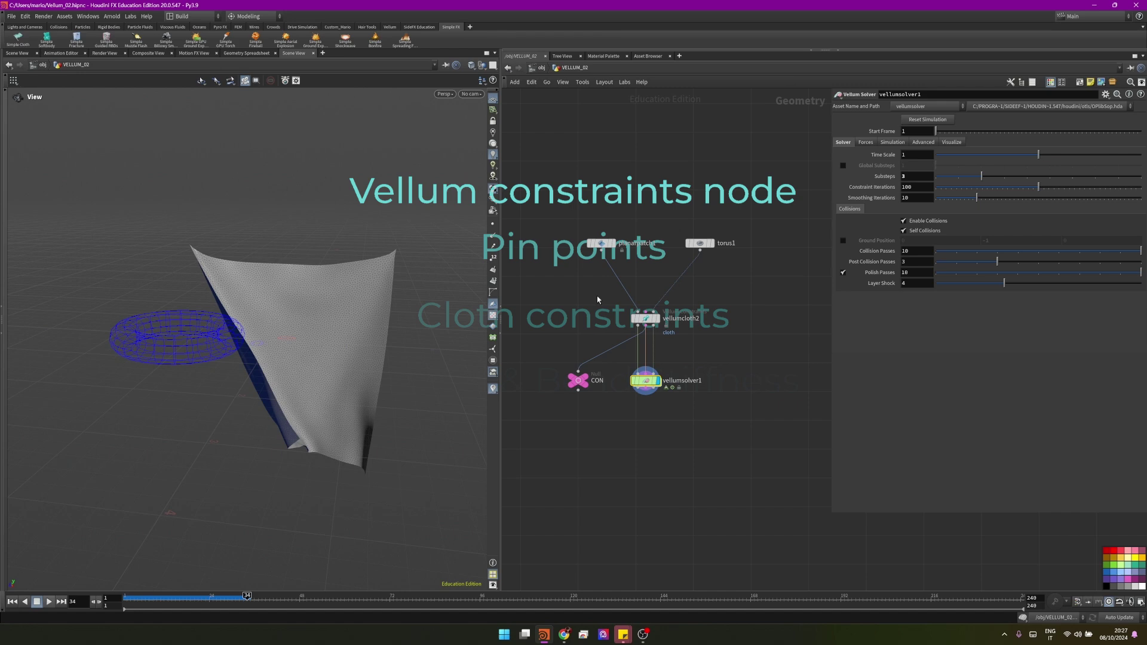
pyautogui.scroll(4, 645, 317)
pyautogui.click(603, 337)
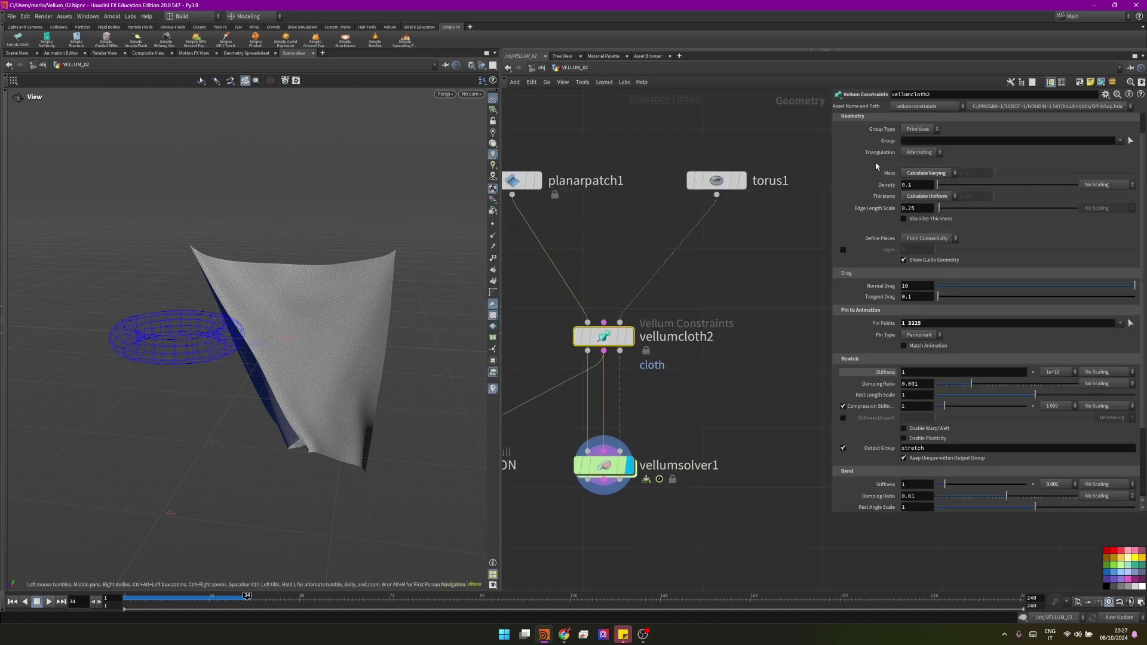
pyautogui.scroll(2, 877, 166)
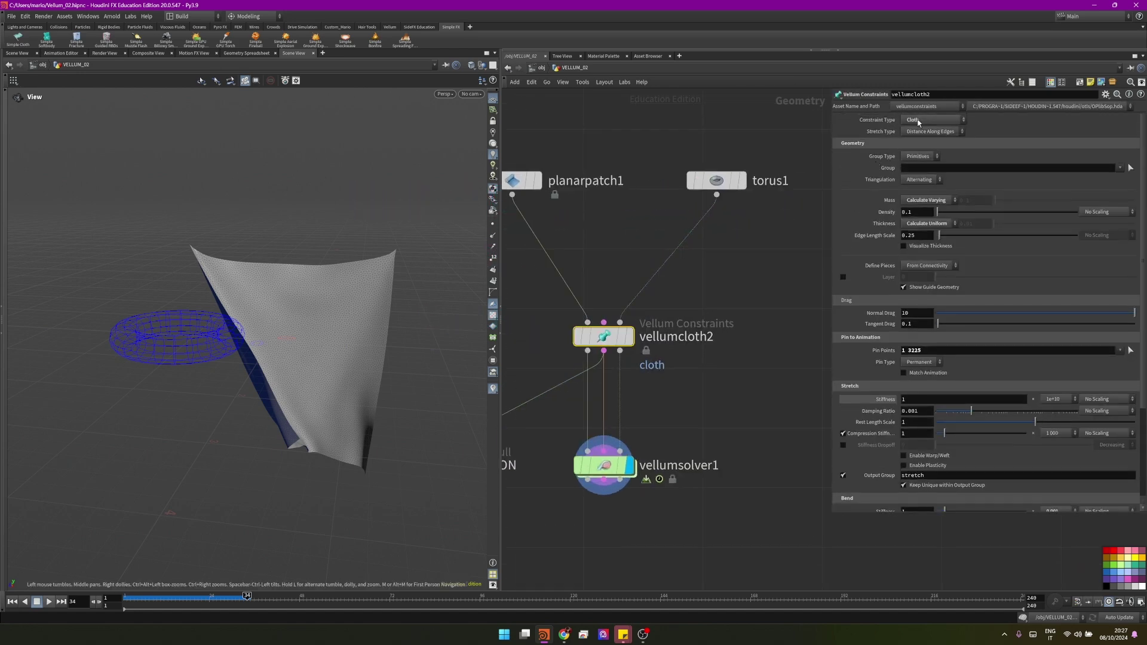
pyautogui.click(918, 121)
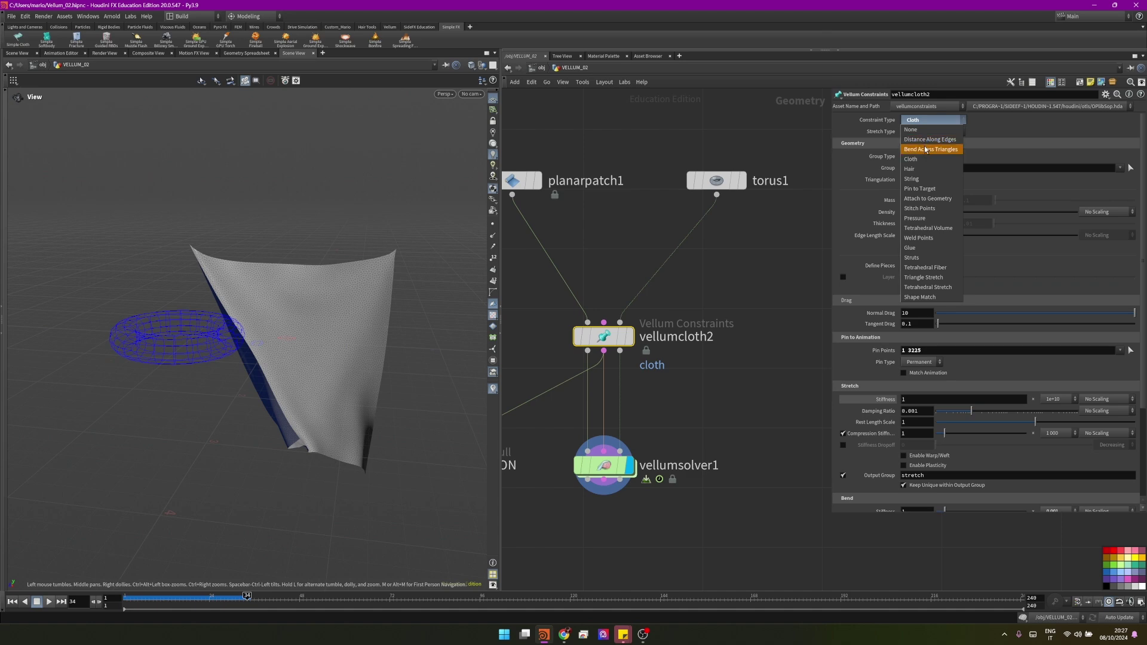
pyautogui.press('Escape')
pyautogui.moveTo(820, 320); pyautogui.dragTo(686, 327, button='middle')
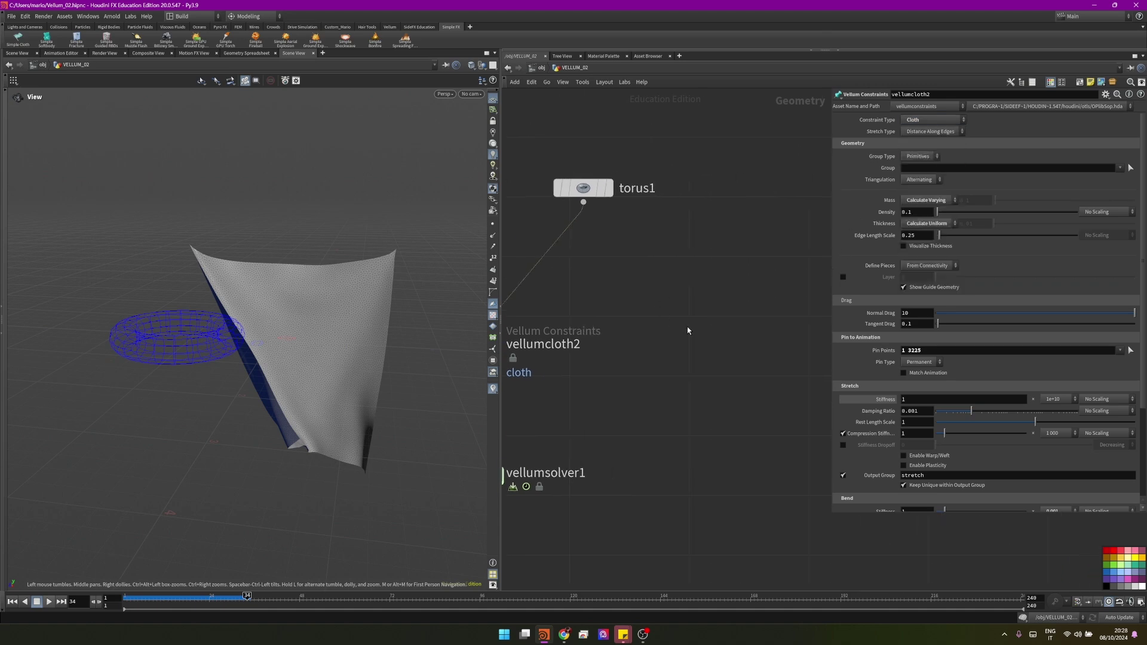
pyautogui.press('Tab')
pyautogui.write('vel')
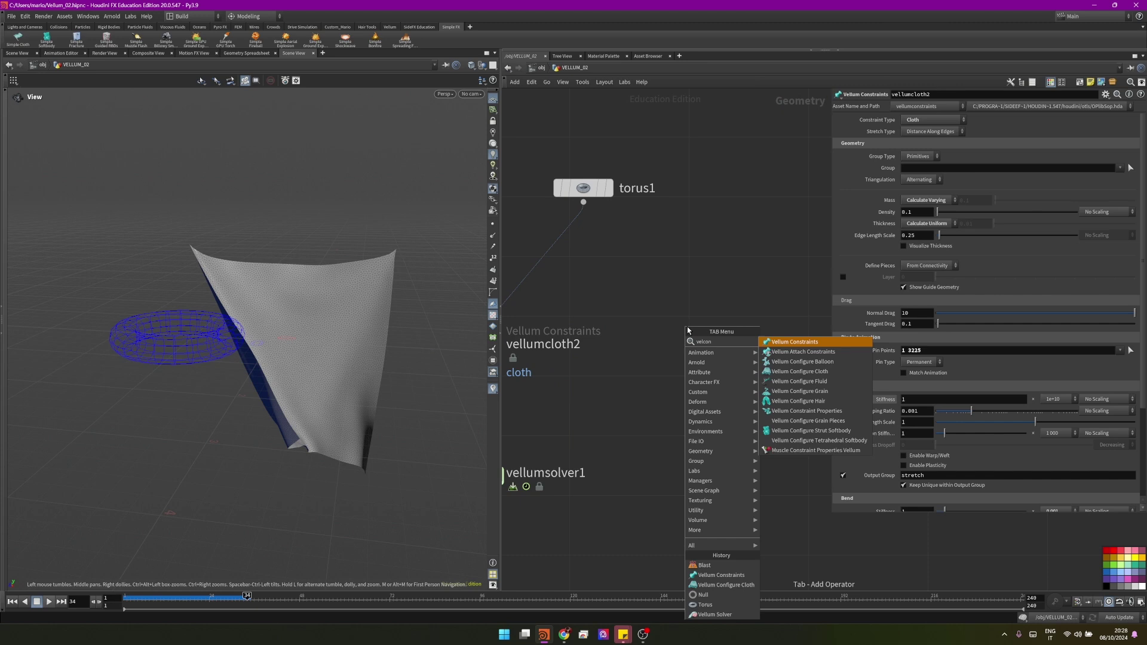
pyautogui.press('Return')
pyautogui.click(687, 326)
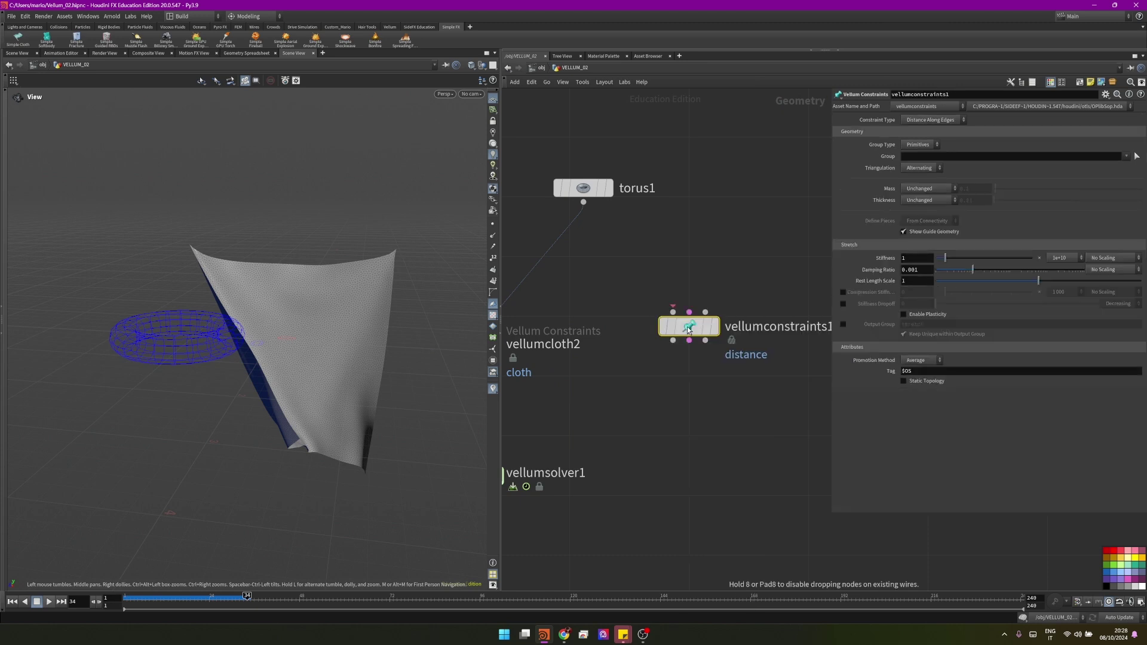
pyautogui.click(923, 122)
pyautogui.click(923, 142)
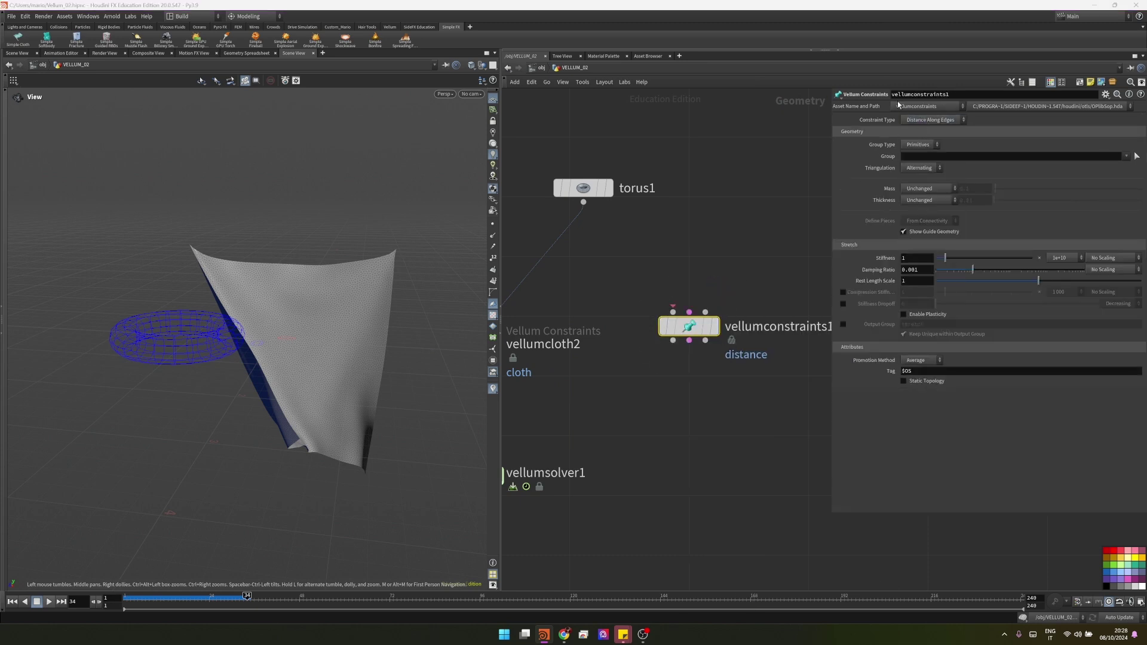
pyautogui.click(929, 120)
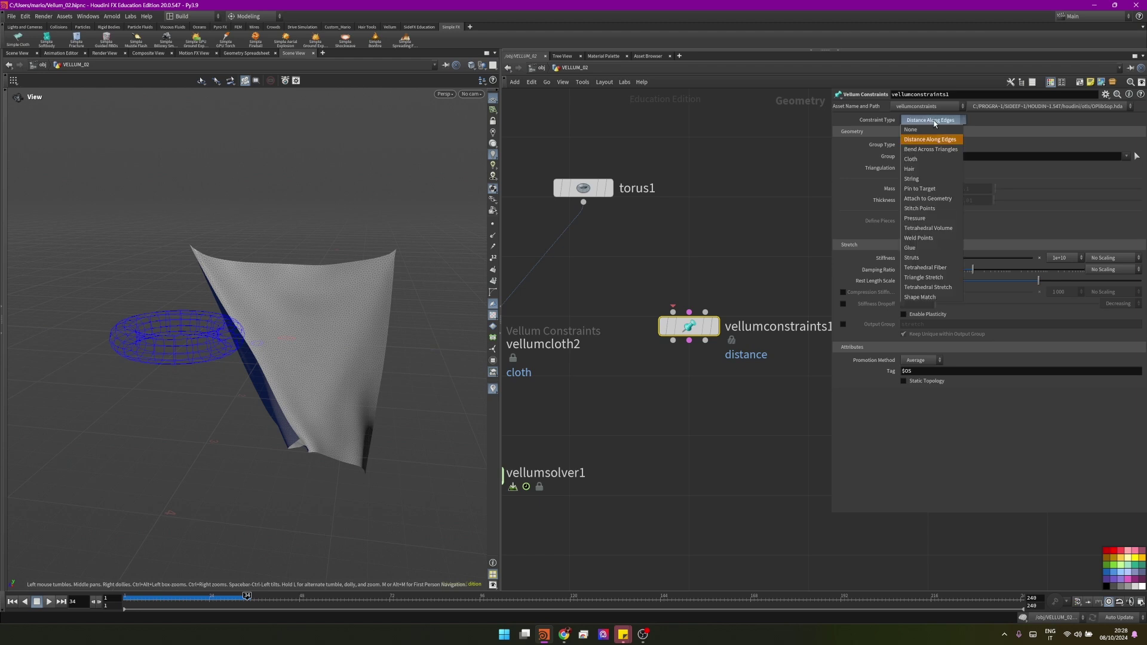
pyautogui.click(933, 149)
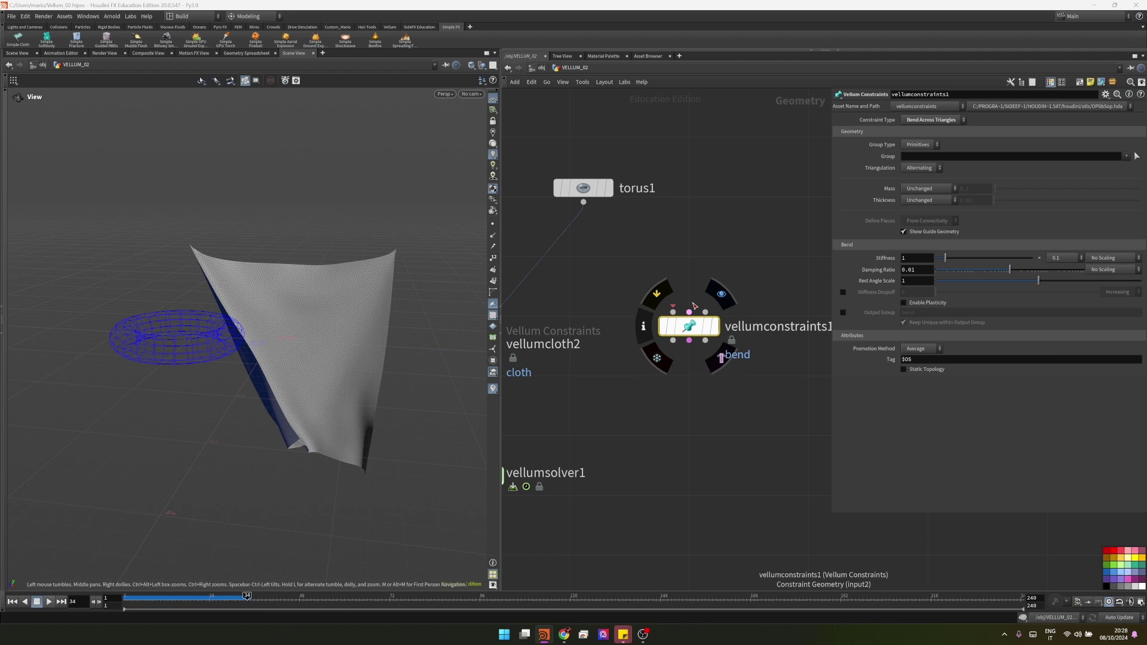
pyautogui.moveTo(596, 263); pyautogui.dragTo(772, 370)
pyautogui.moveTo(772, 370); pyautogui.dragTo(663, 392, button='middle')
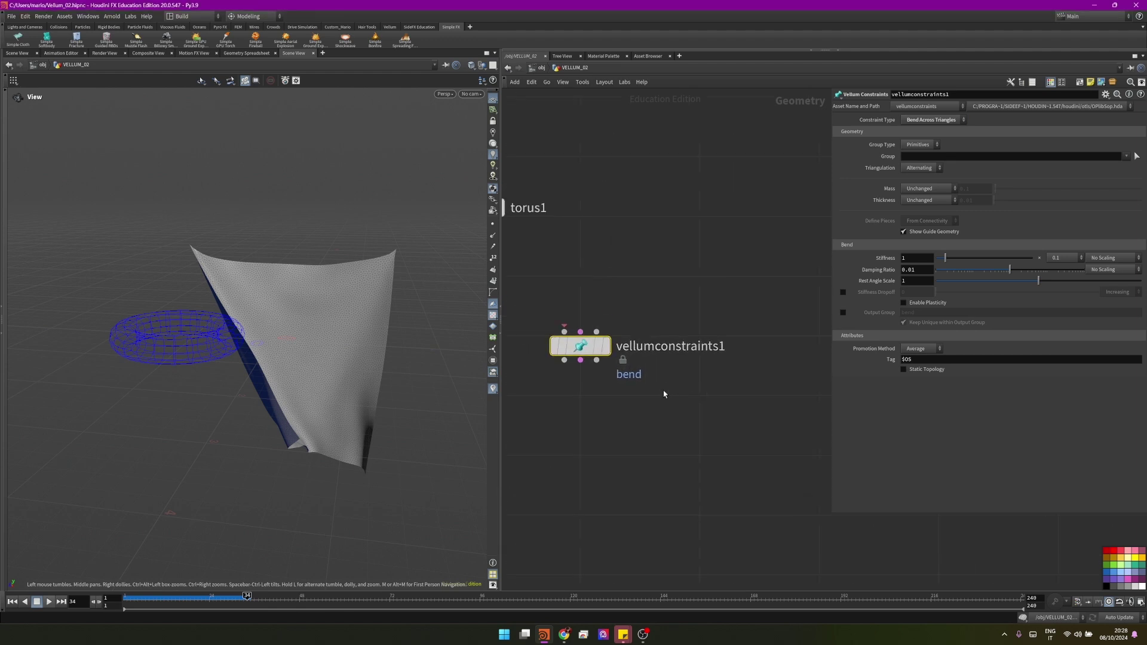
pyautogui.moveTo(727, 396); pyautogui.dragTo(544, 301)
pyautogui.press('h')
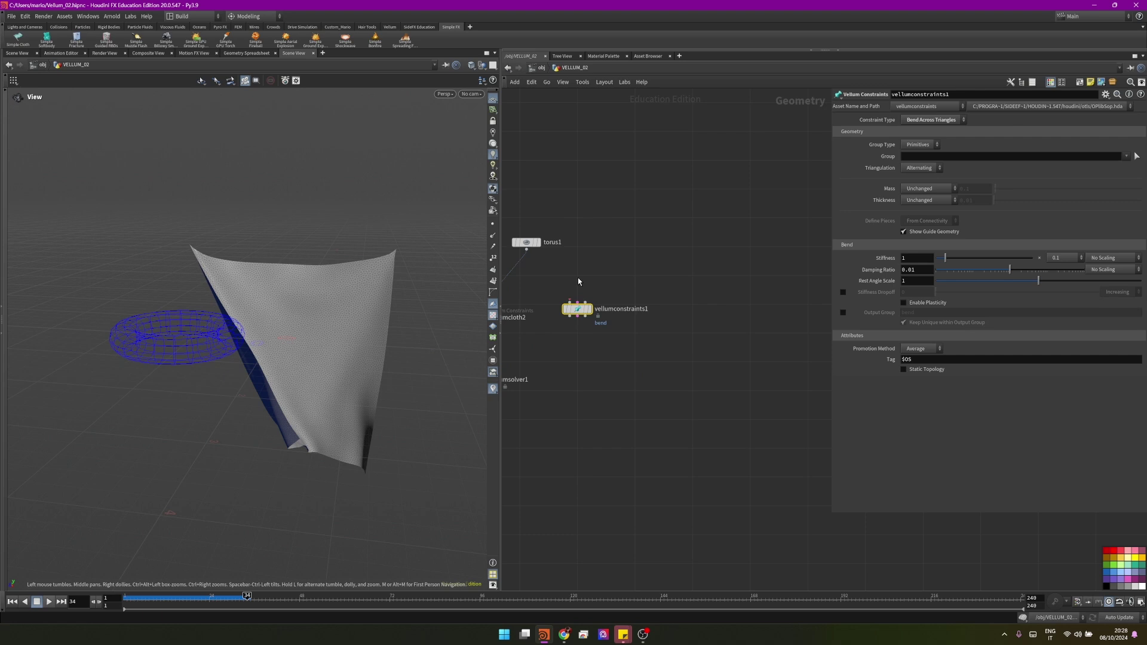
pyautogui.scroll(2, 777, 345)
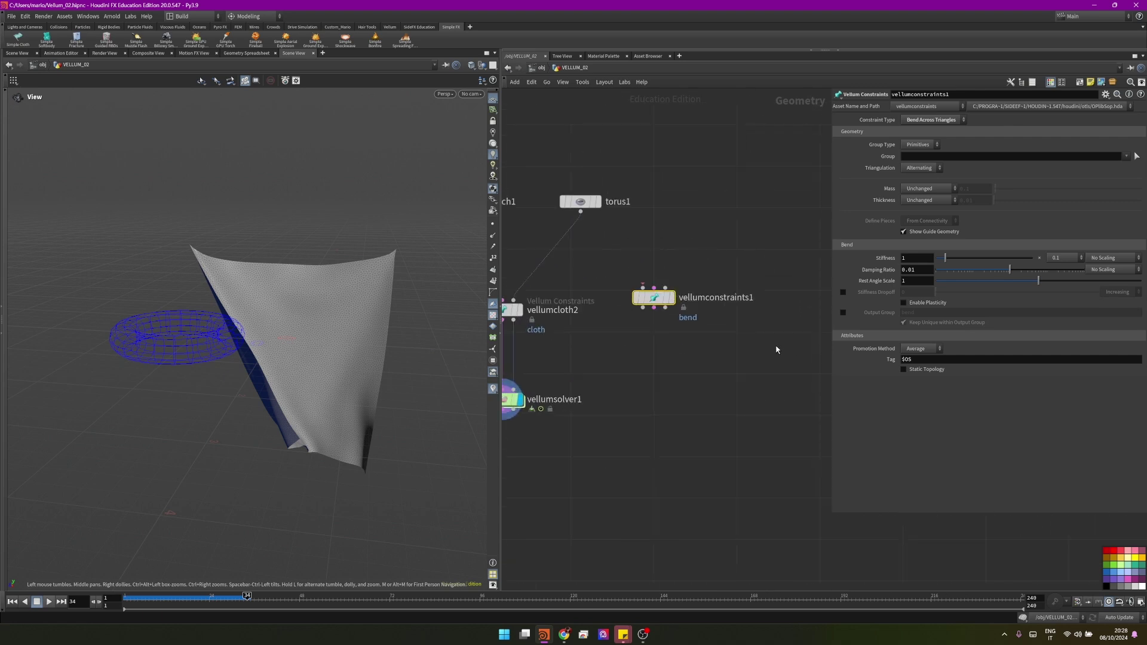
pyautogui.moveTo(773, 345); pyautogui.dragTo(633, 270)
pyautogui.press('Delete')
pyautogui.press('h')
pyautogui.moveTo(543, 240); pyautogui.dragTo(576, 288)
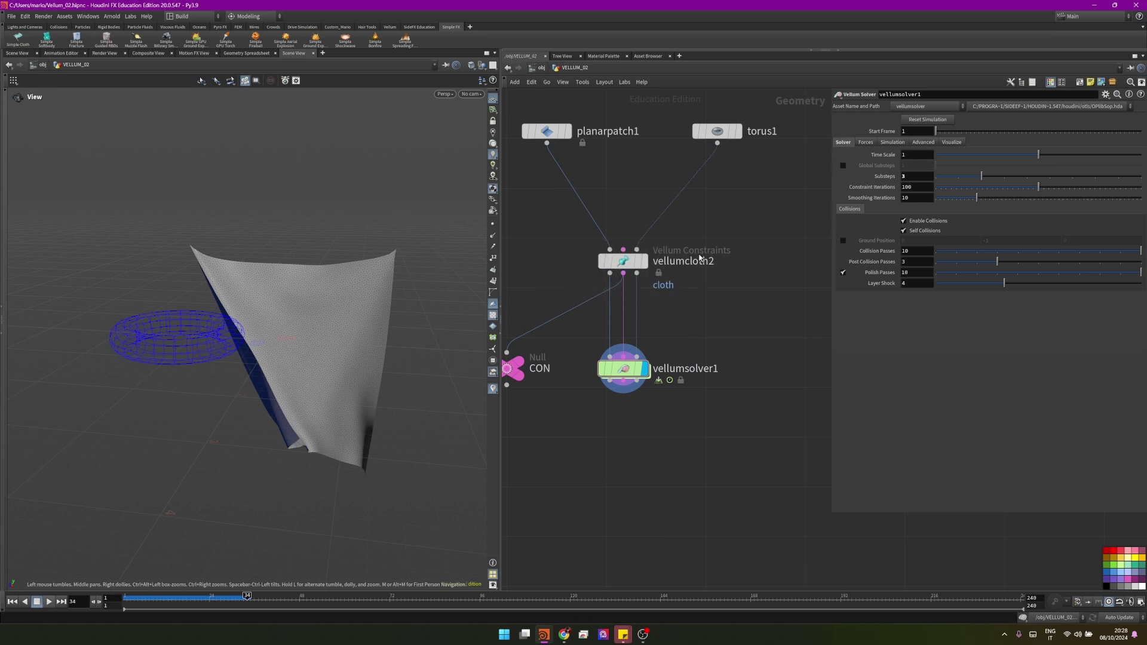
pyautogui.moveTo(647, 389); pyautogui.dragTo(650, 423, button='middle')
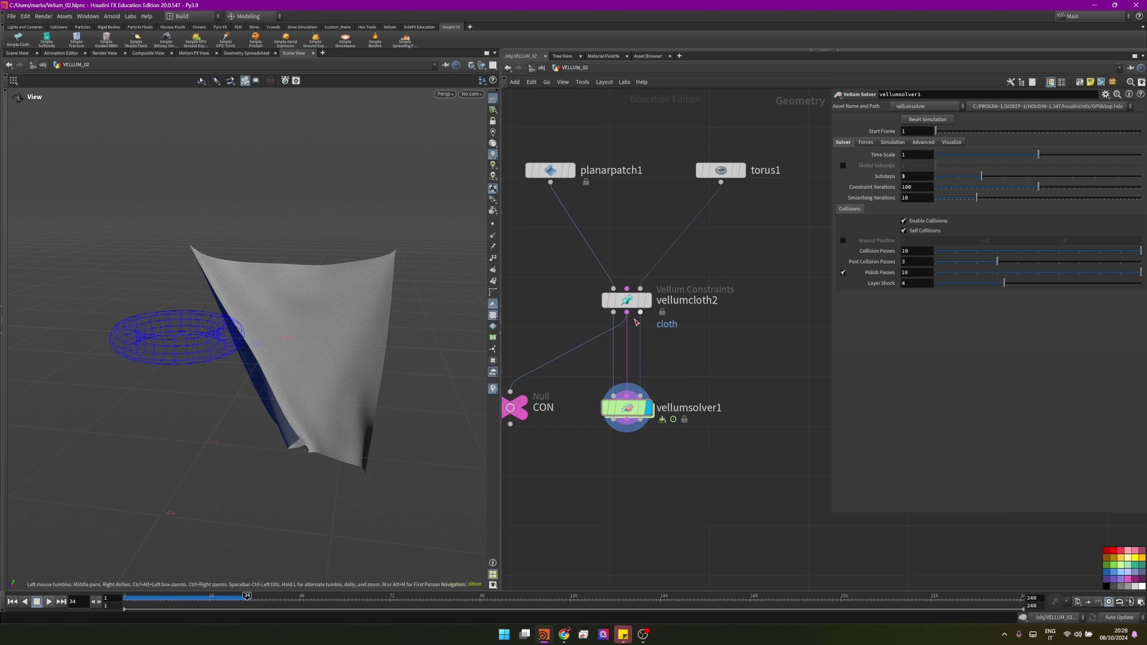
# - Change planarpatch1's edge length from 0.04 to 0.08
pyautogui.click(628, 304)
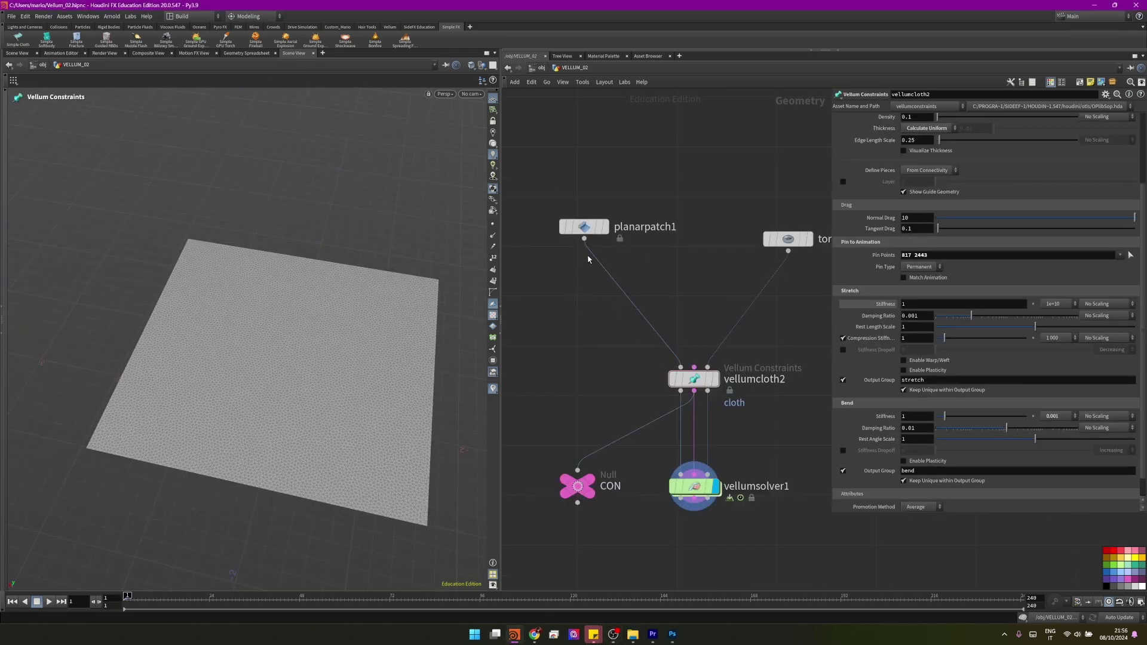
pyautogui.moveTo(591, 236)
pyautogui.click(582, 226)
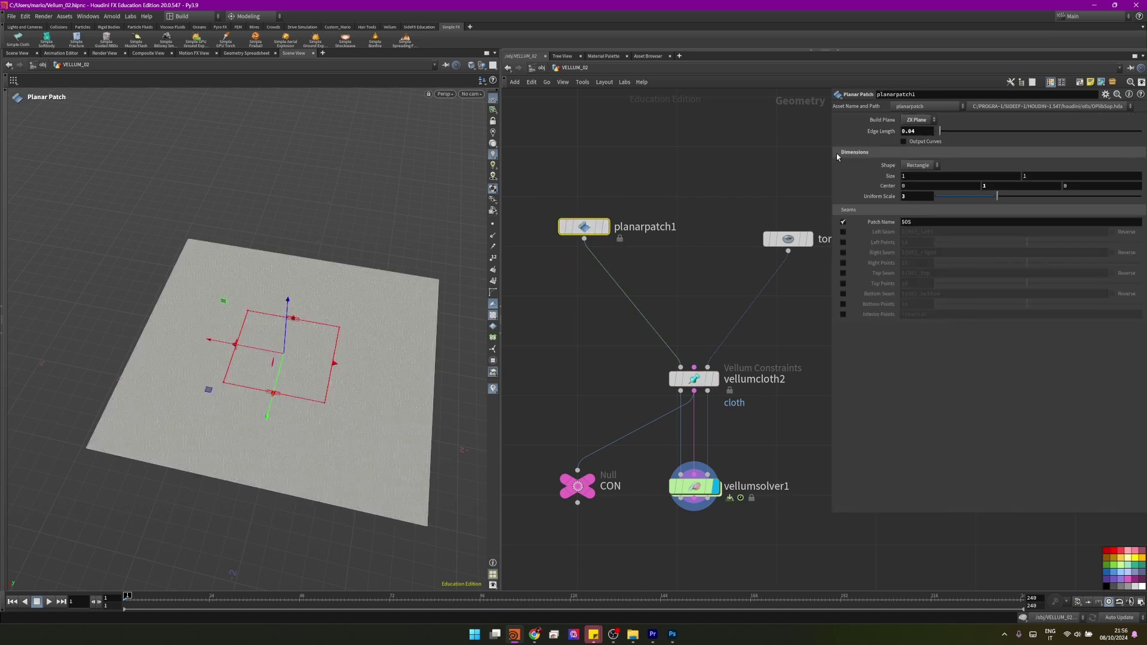
pyautogui.click(924, 131)
pyautogui.press('Return')
pyautogui.press('Tab')
# - Add an Attribute Noise node (atno) on the wire between planarpatch1 and vellumcloth2
pyautogui.write('atn')
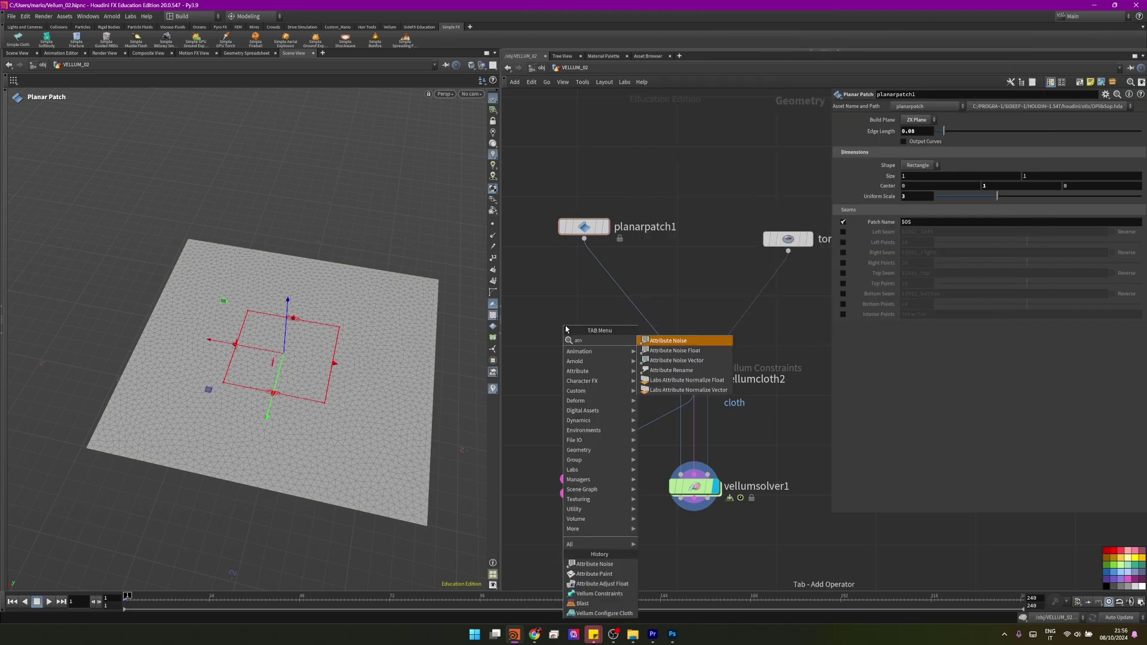
pyautogui.write('ois')
pyautogui.press('Return')
pyautogui.click(565, 327)
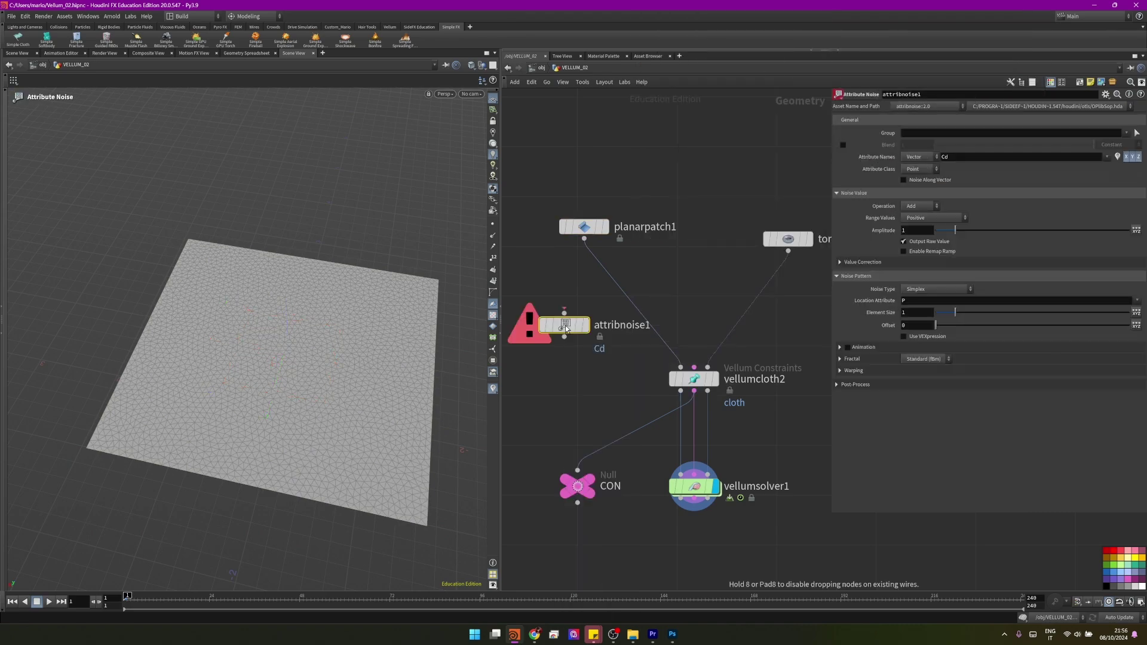
pyautogui.moveTo(565, 327); pyautogui.dragTo(585, 292)
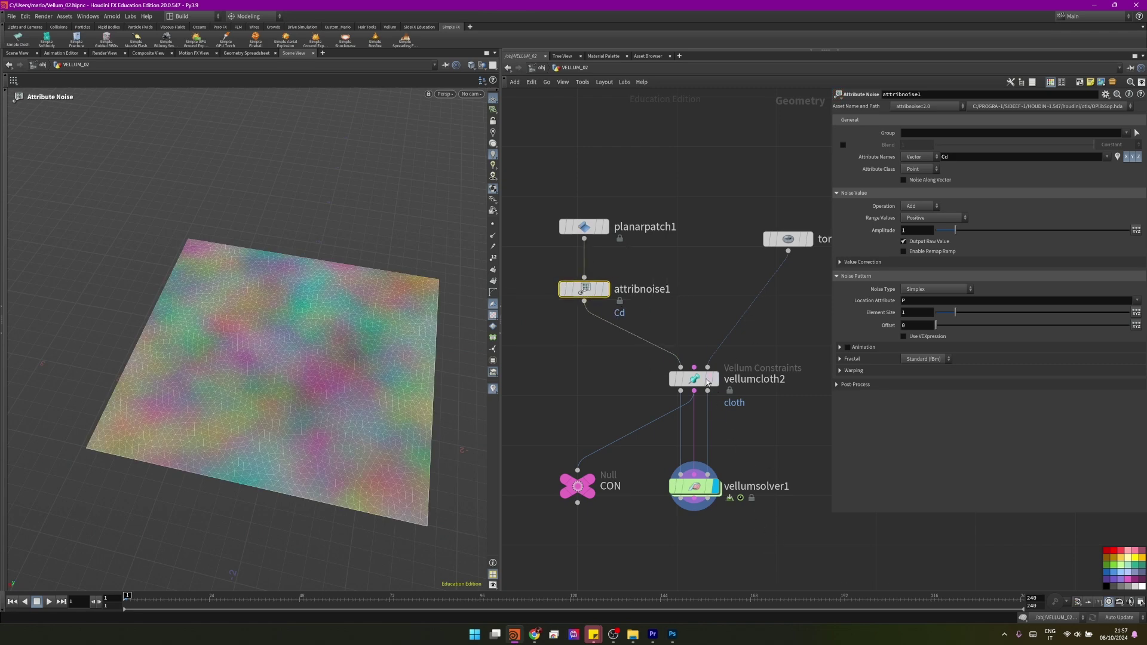
# - Set vellumcloth2's Stretch Stiffness to Scale by Attribute and copy the stretchstiffness name
pyautogui.click(708, 383)
pyautogui.click(1120, 306)
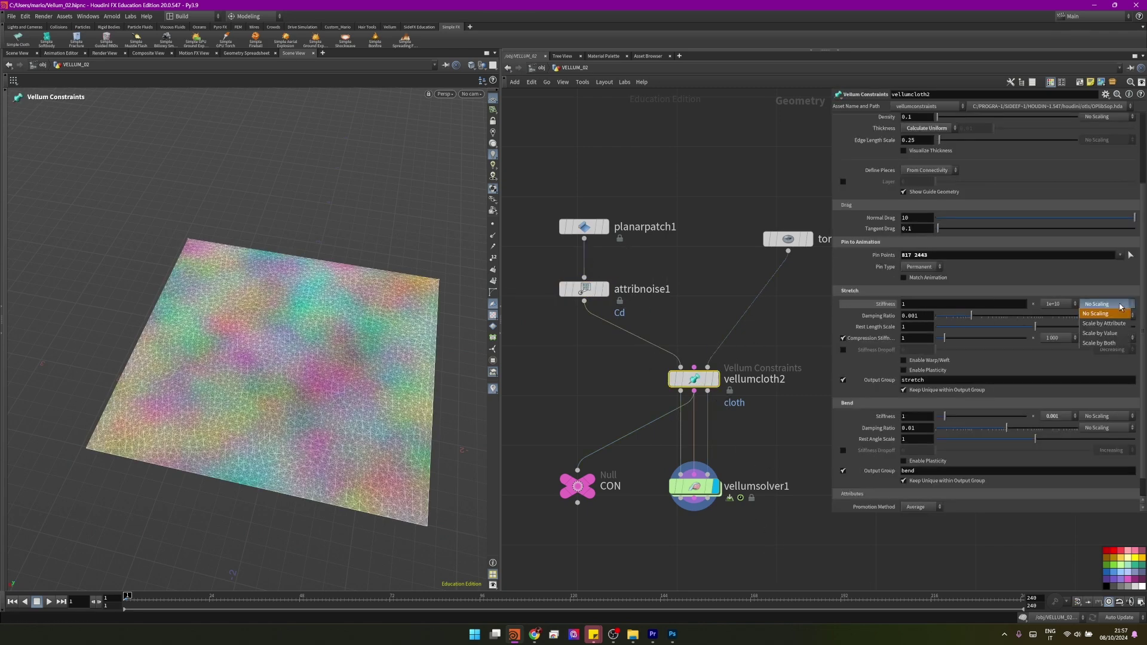
pyautogui.click(1104, 323)
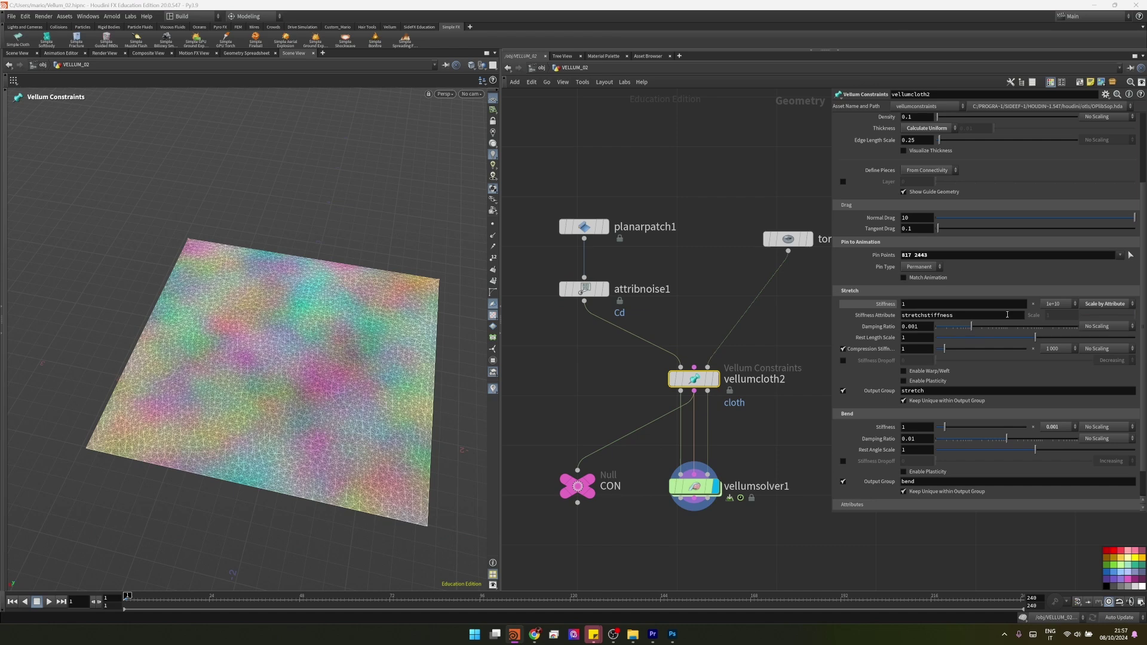
pyautogui.doubleClick(958, 318)
pyautogui.hotkey('ctrl', 'c')
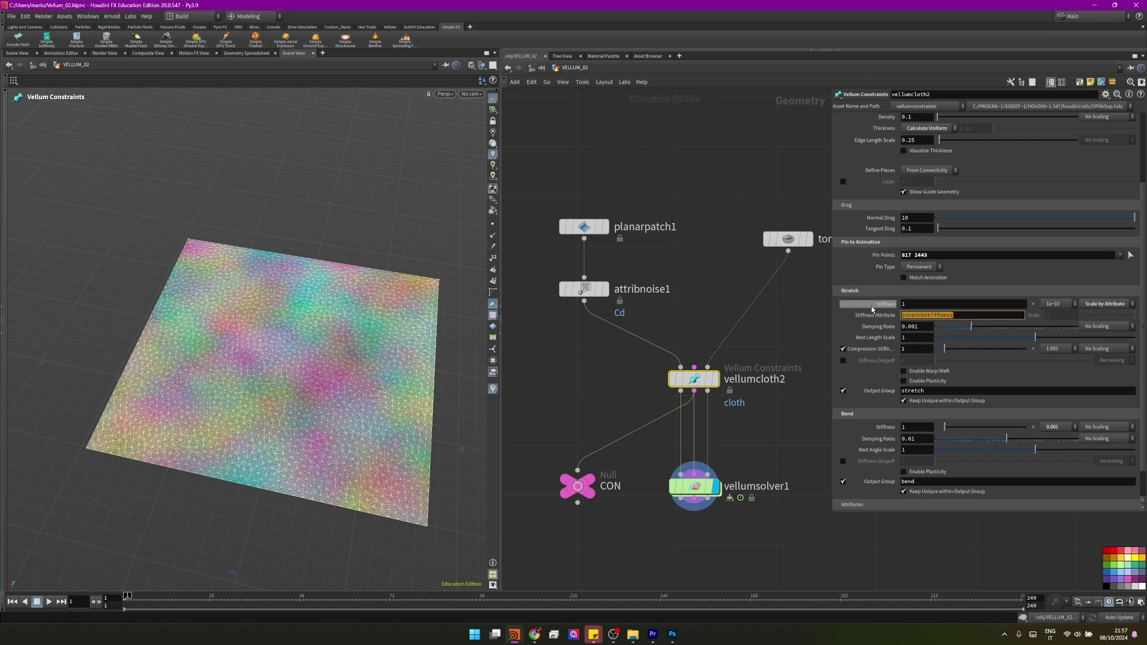
# - Make attribnoise1 write a zero-centred float stretchstiffness with amplitude 2 and larger element size
pyautogui.click(602, 293)
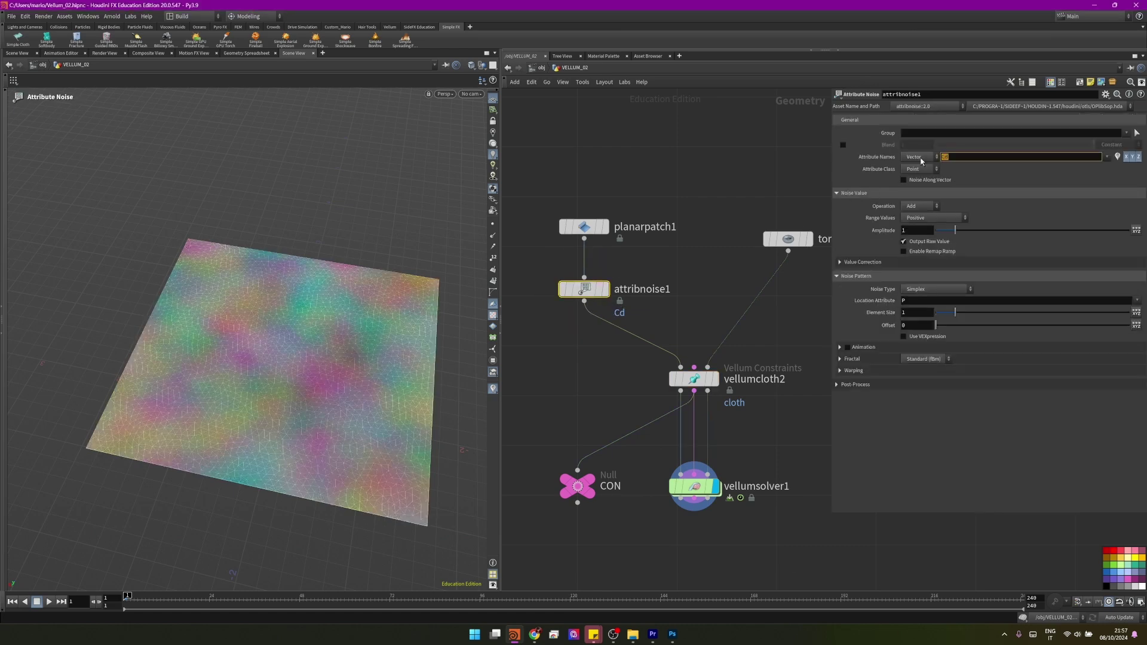
pyautogui.hotkey('ctrl', 'v')
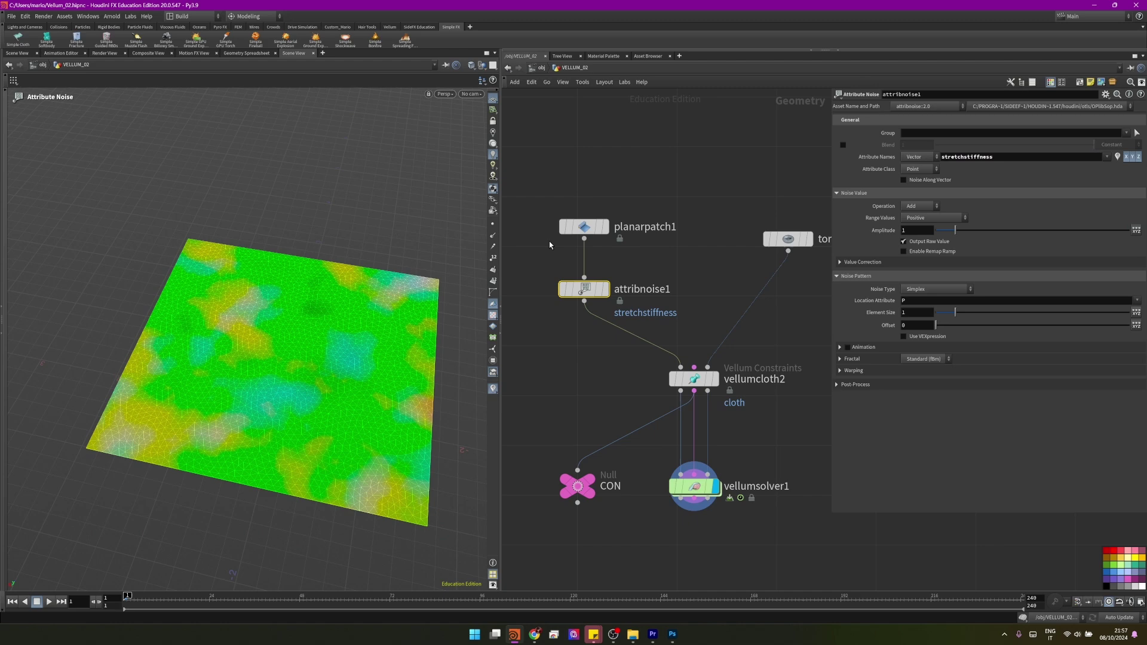
pyautogui.click(918, 157)
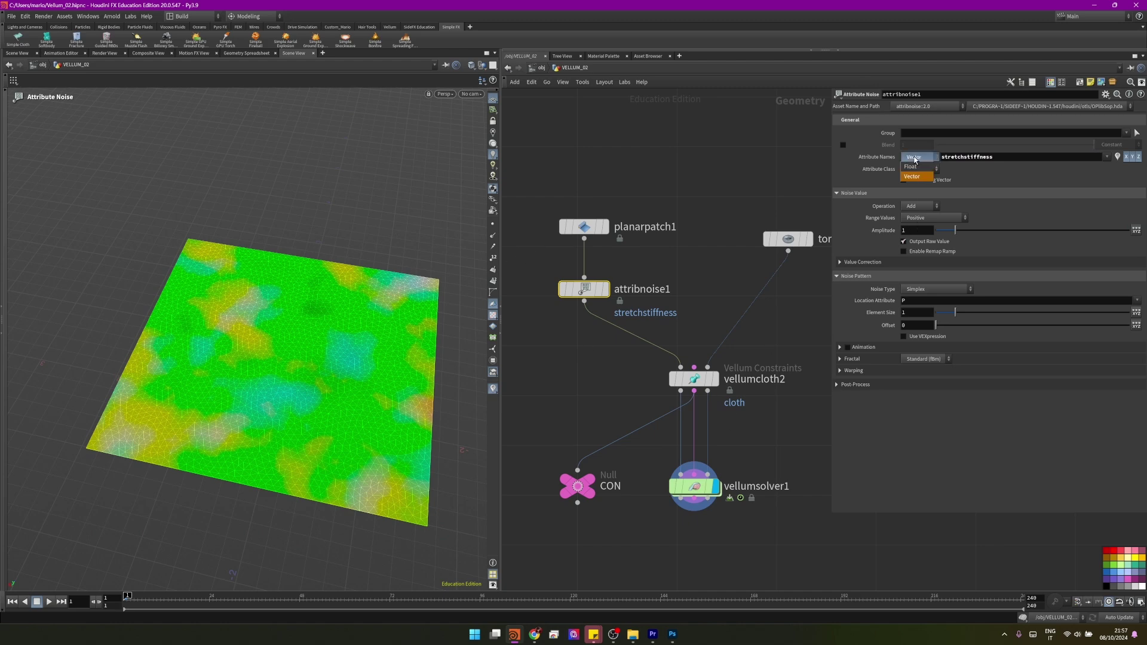
pyautogui.click(916, 160)
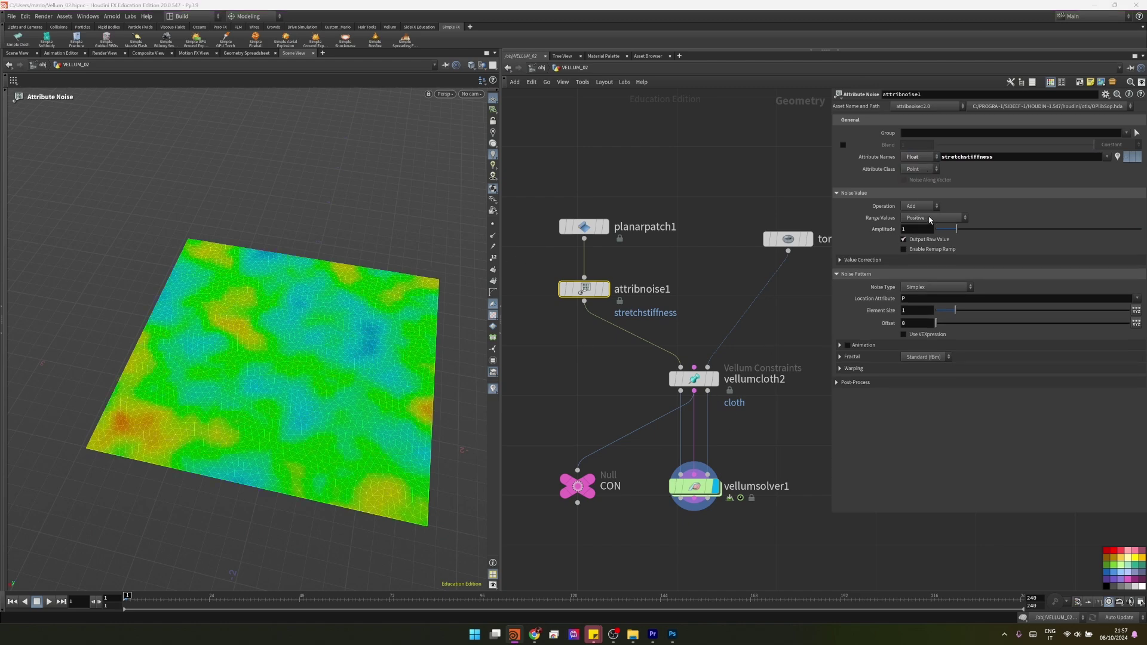
pyautogui.click(930, 218)
pyautogui.click(926, 229)
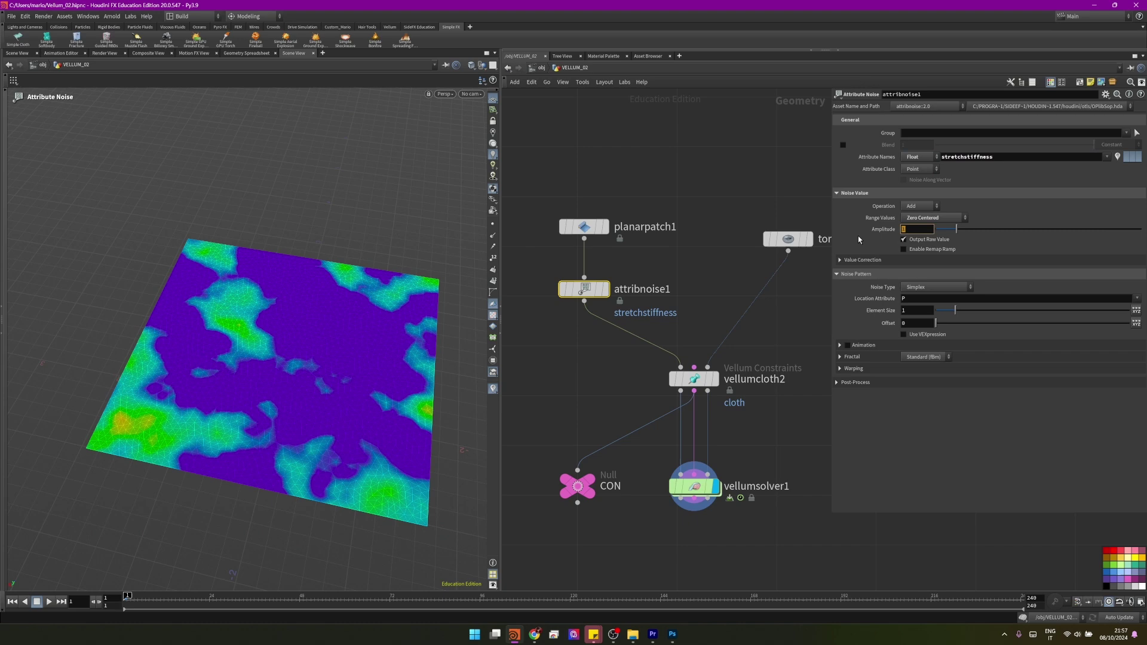
pyautogui.write('2')
pyautogui.press('Return')
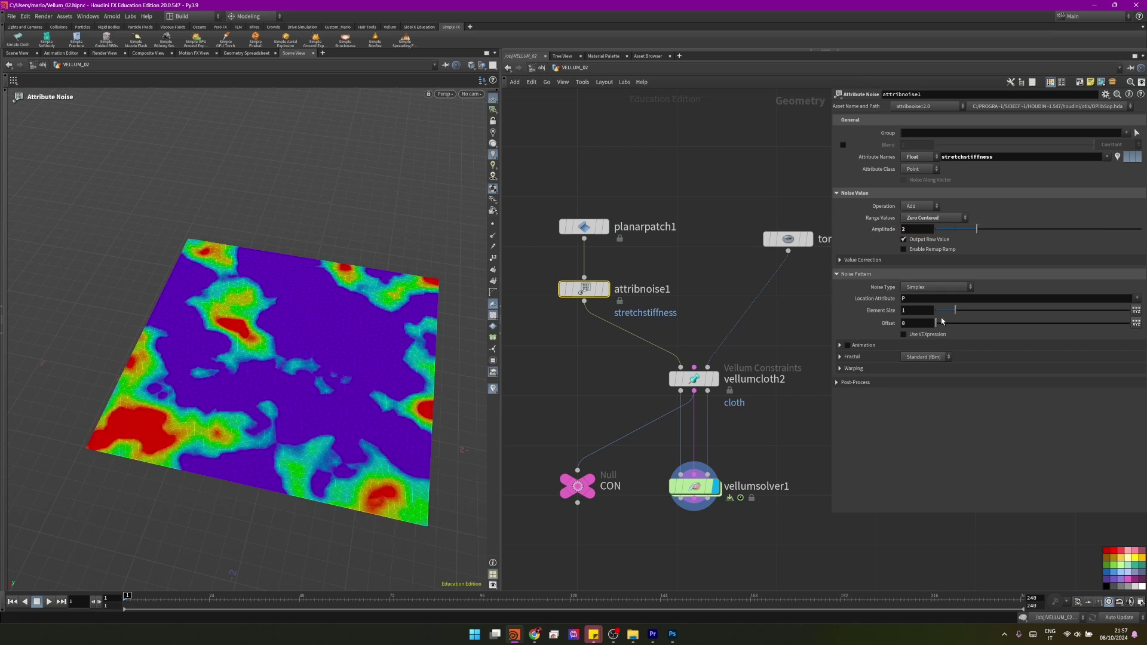
pyautogui.moveTo(955, 310); pyautogui.dragTo(945, 327)
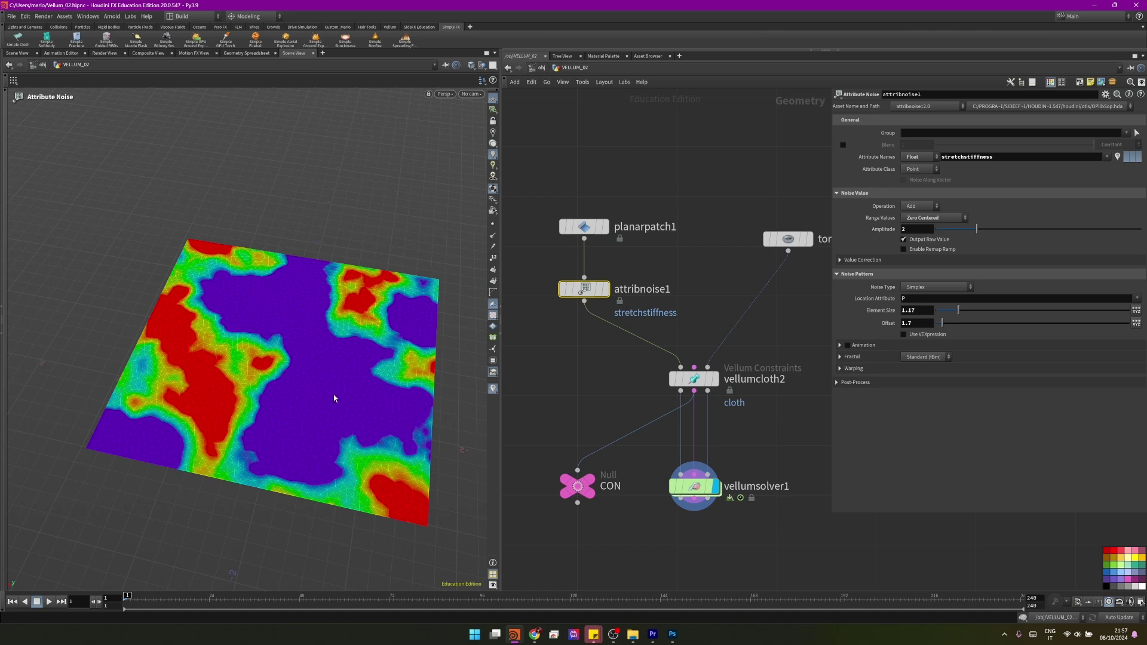
# - Toggle the attribute-noise colour display on the cloth off and back on
pyautogui.click(693, 487)
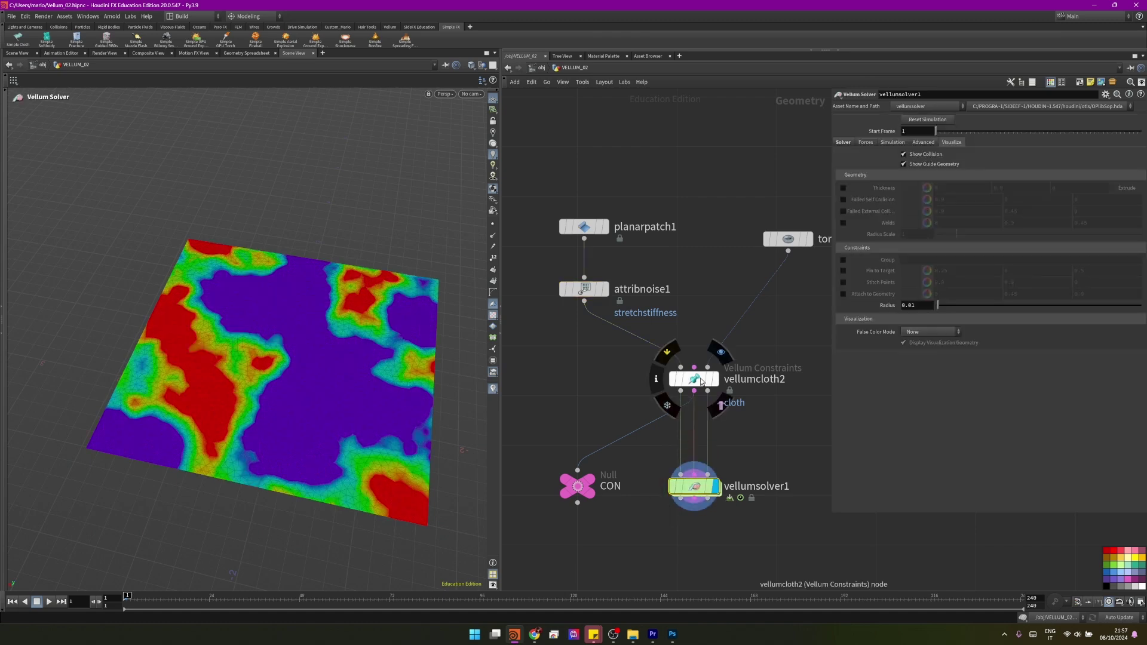
pyautogui.click(585, 289)
pyautogui.click(1118, 157)
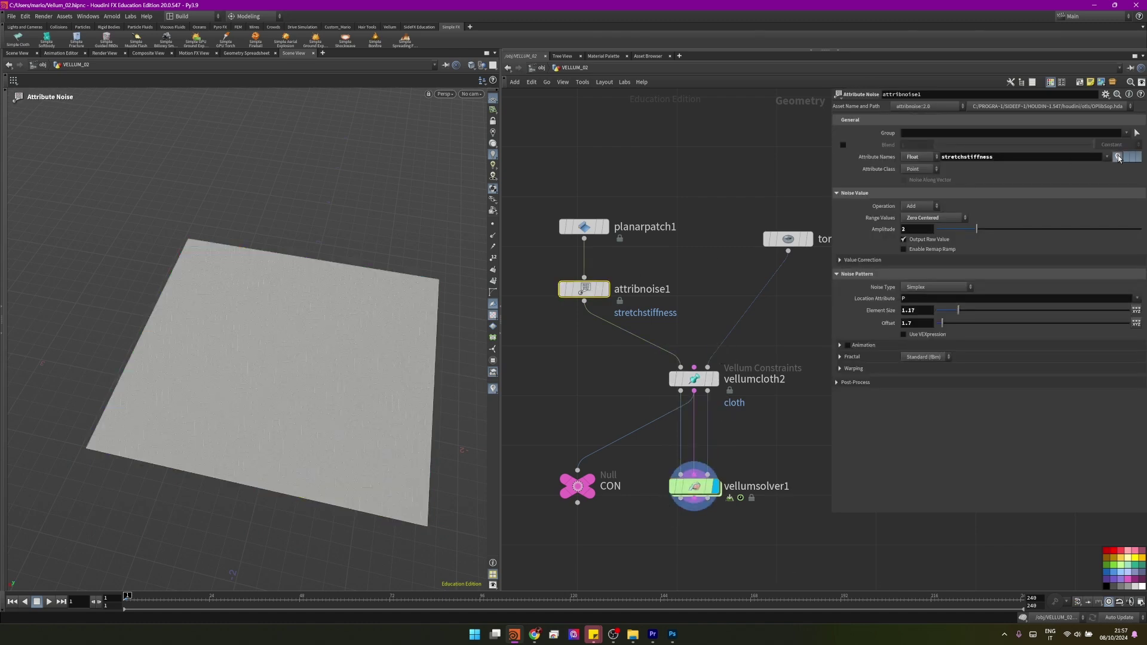
pyautogui.click(1118, 157)
# - Briefly play the vellumsolver1 cloth simulation, then rewind to frame 1 and reselect attribnoise1
pyautogui.click(708, 490)
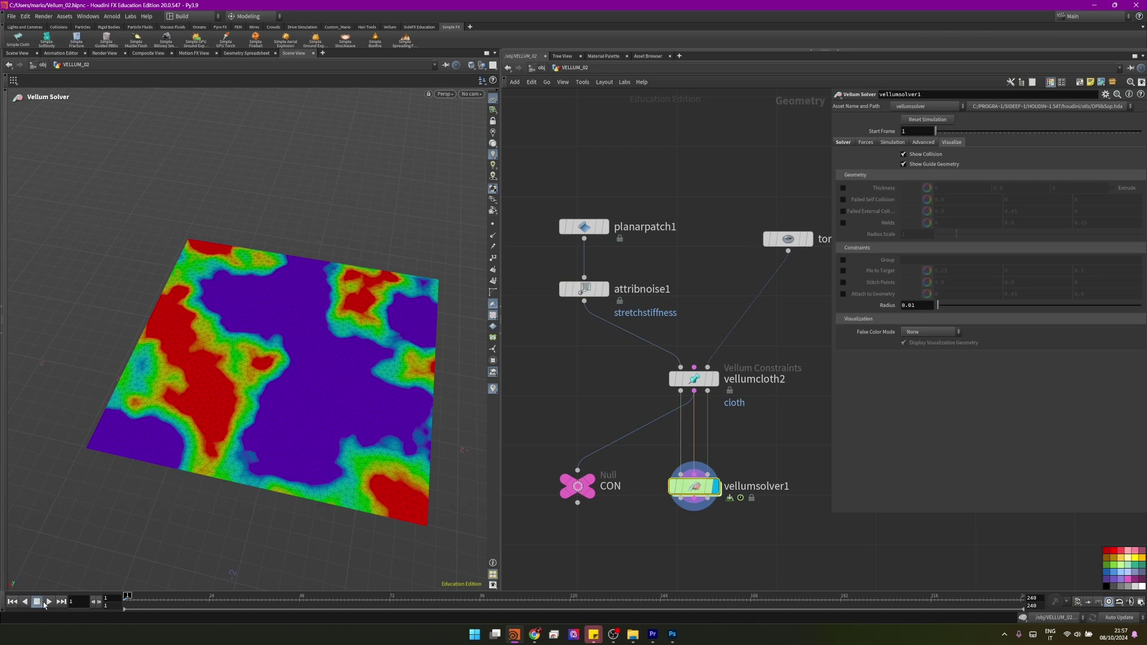
pyautogui.click(49, 601)
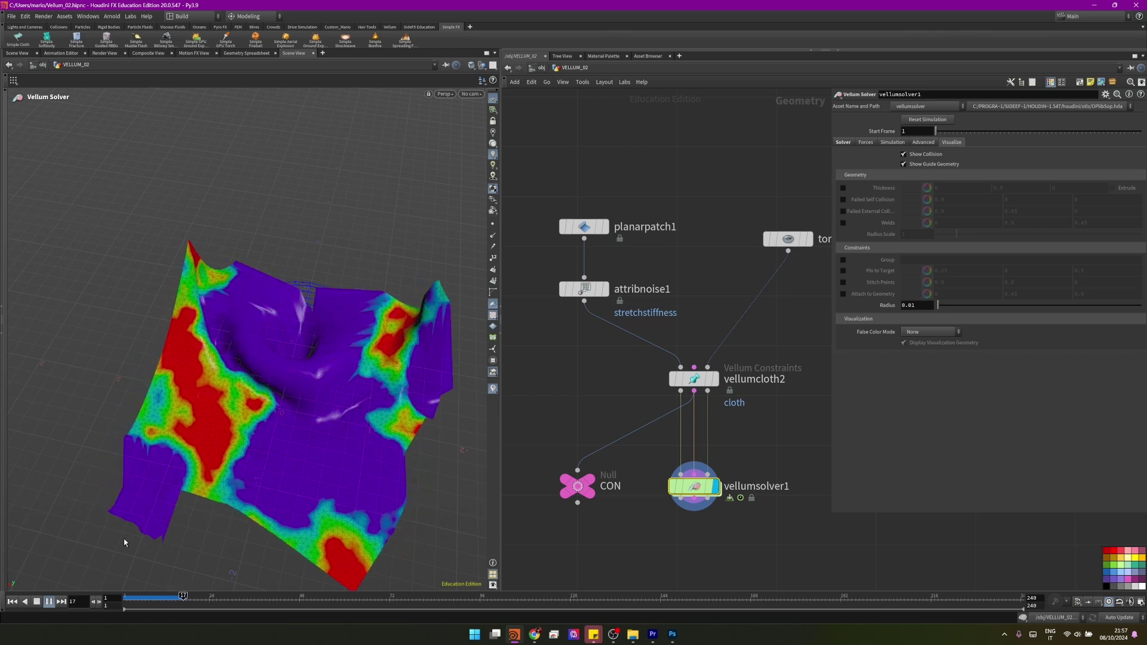
pyautogui.click(23, 602)
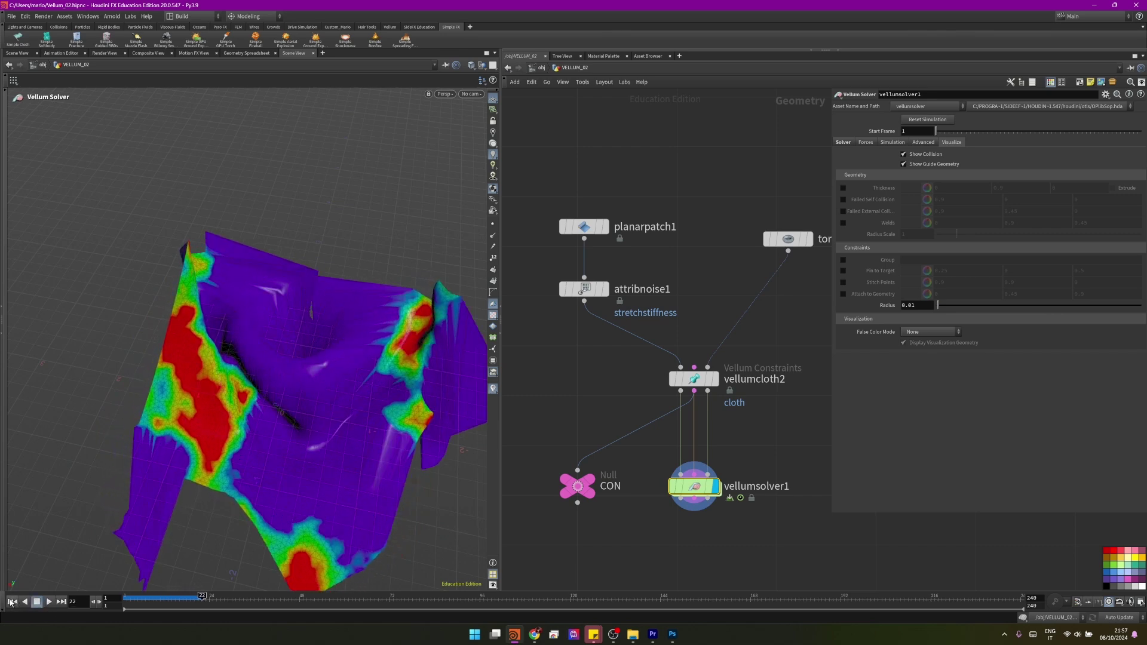
pyautogui.click(12, 602)
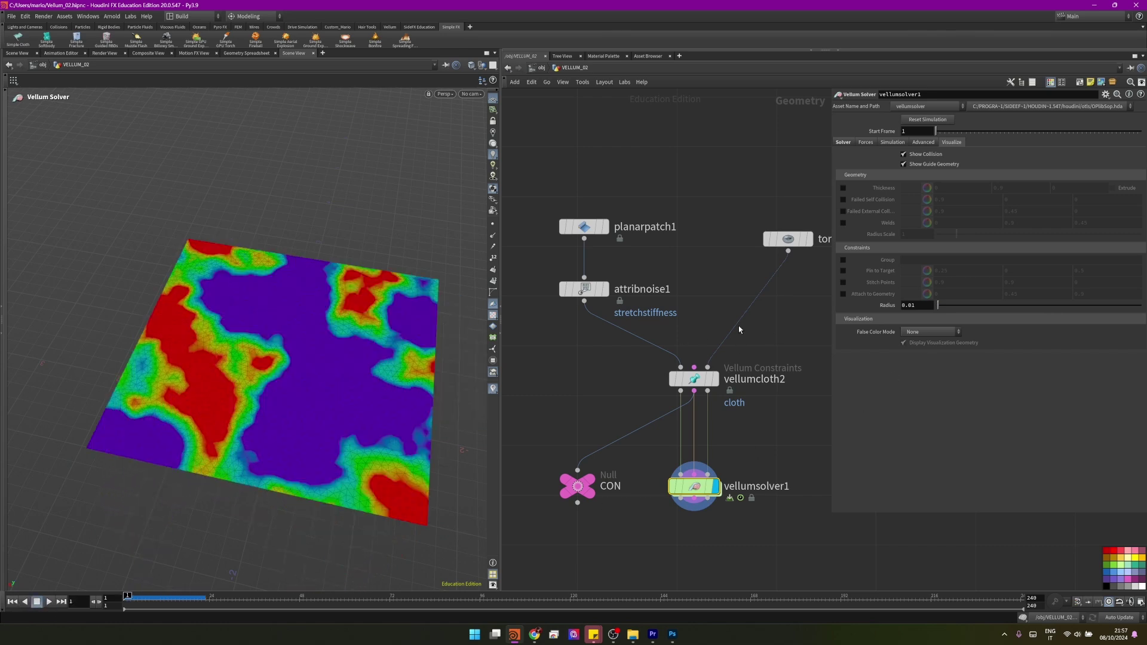
pyautogui.click(592, 290)
# - Enable the noise's Post-Process Minimum clamp and set it to 0.01
pyautogui.click(866, 383)
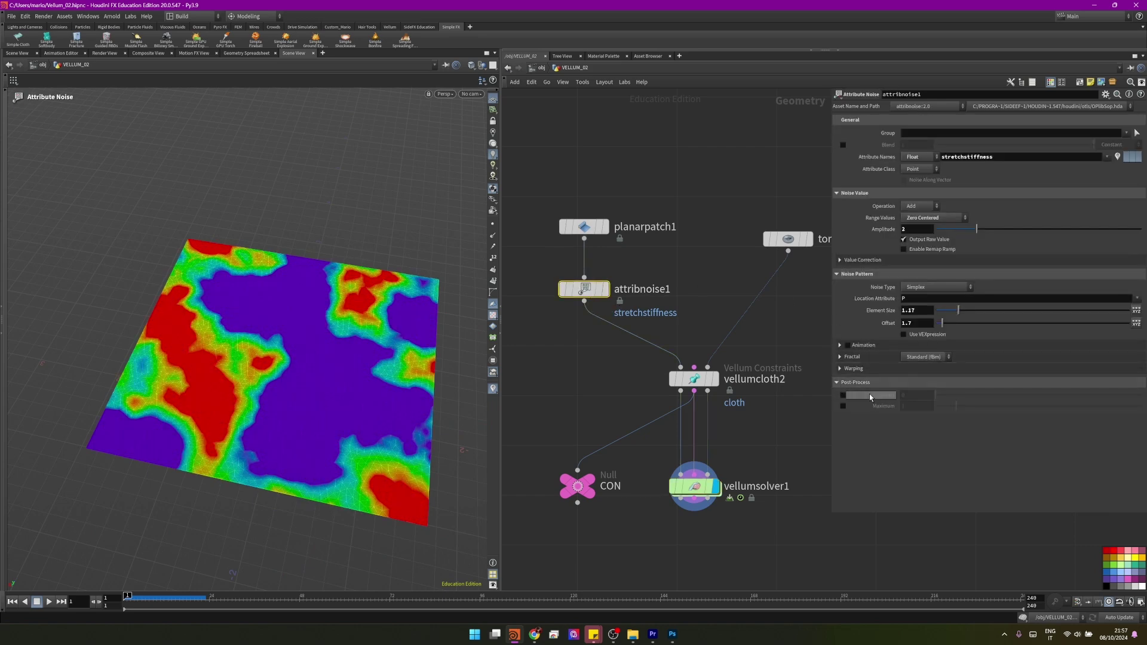
pyautogui.click(843, 396)
pyautogui.click(903, 396)
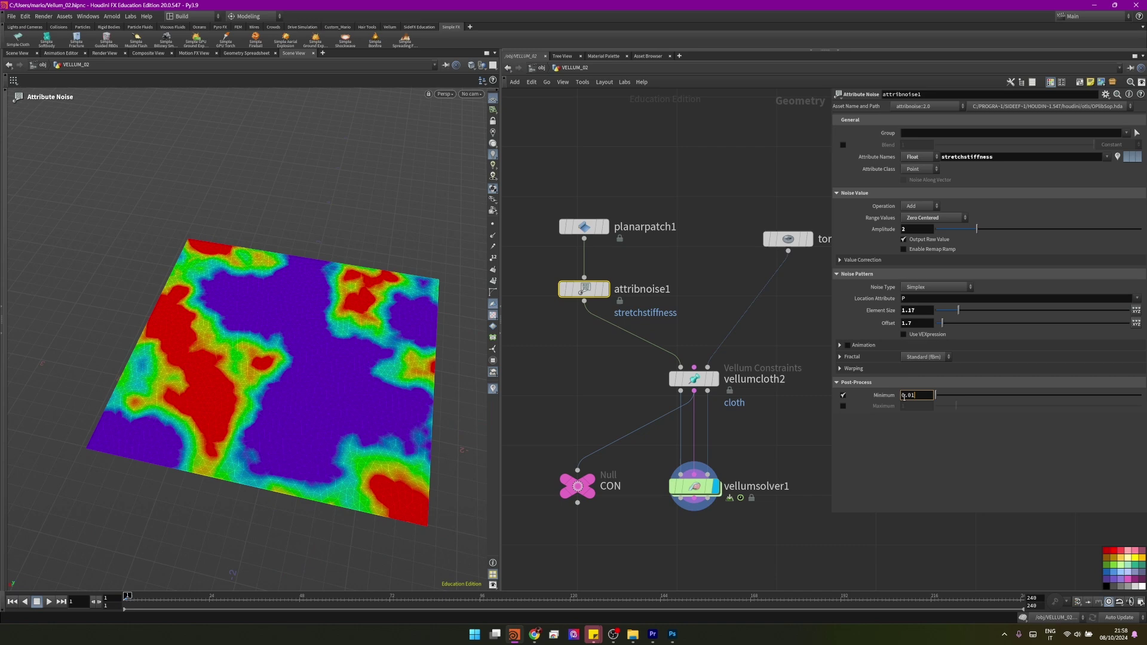
pyautogui.press('Return')
# - Simulate the cloth from vellumsolver1 to frame 56, orbiting to view it draped over the torus
pyautogui.click(48, 603)
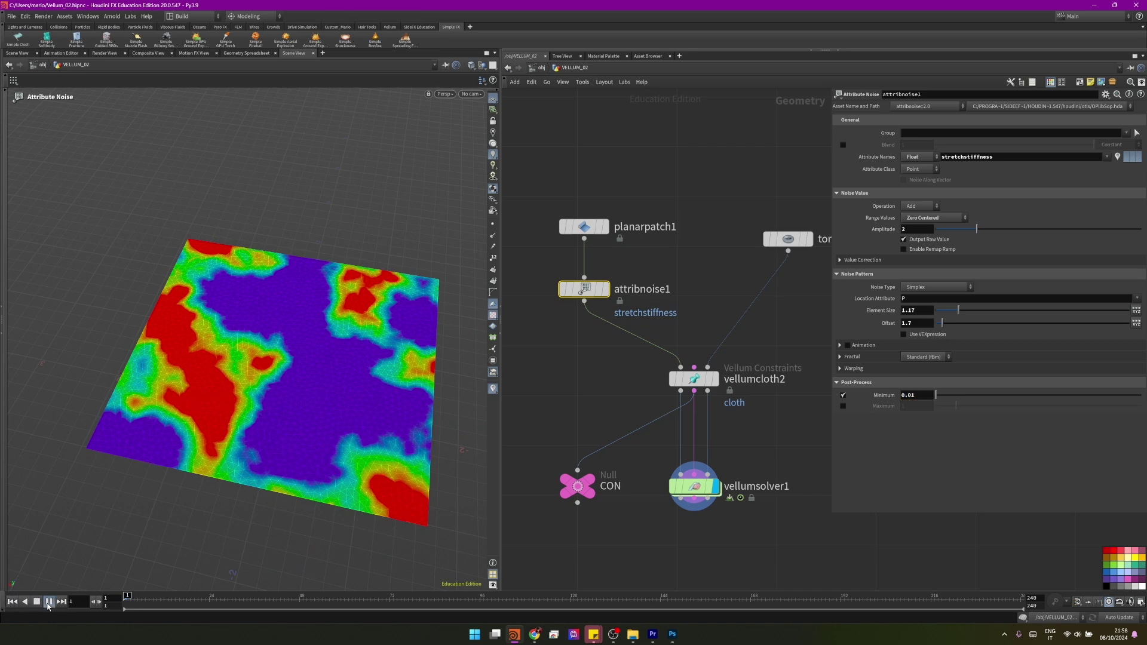
pyautogui.click(702, 491)
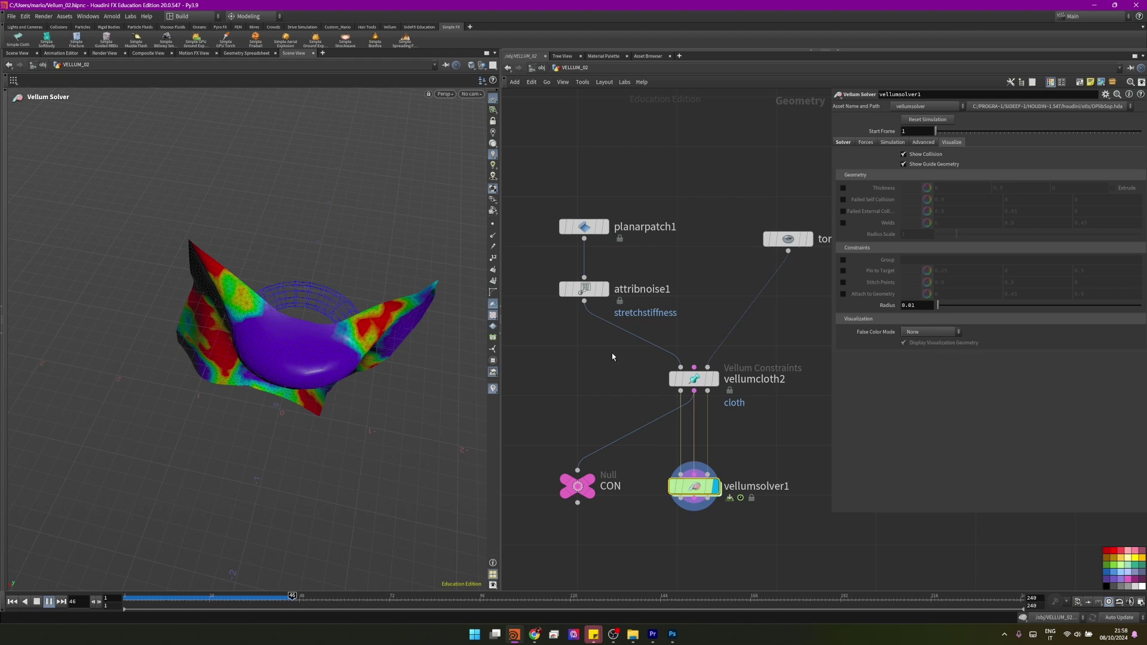
pyautogui.click(46, 603)
pyautogui.press('Escape')
pyautogui.moveTo(251, 334); pyautogui.dragTo(293, 420)
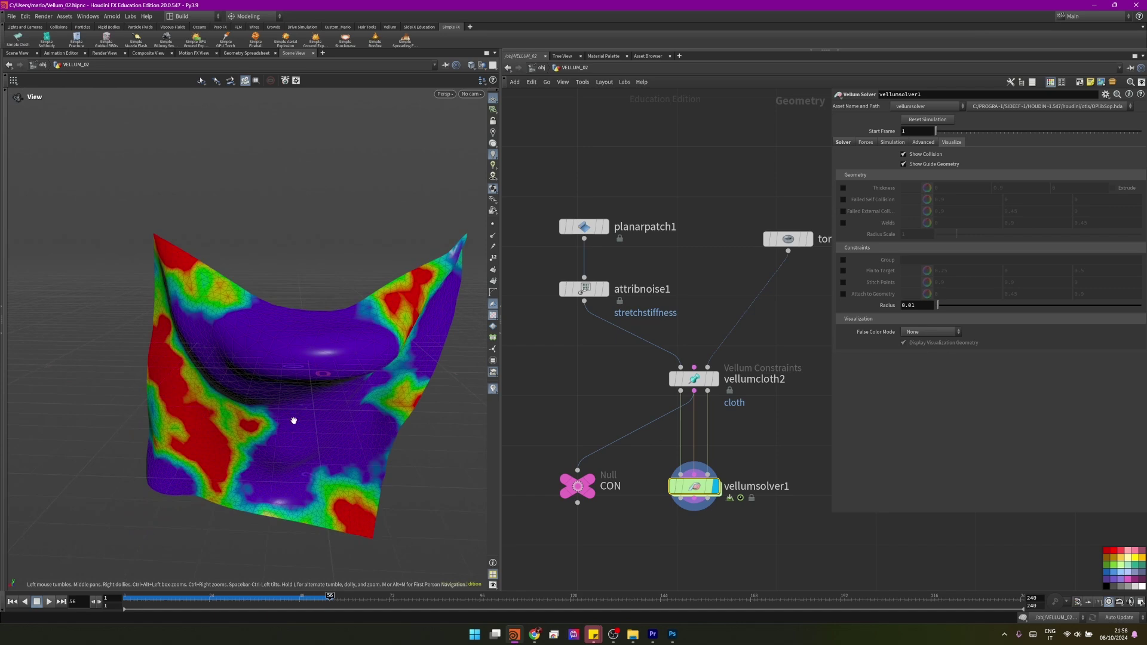
pyautogui.press('Return')
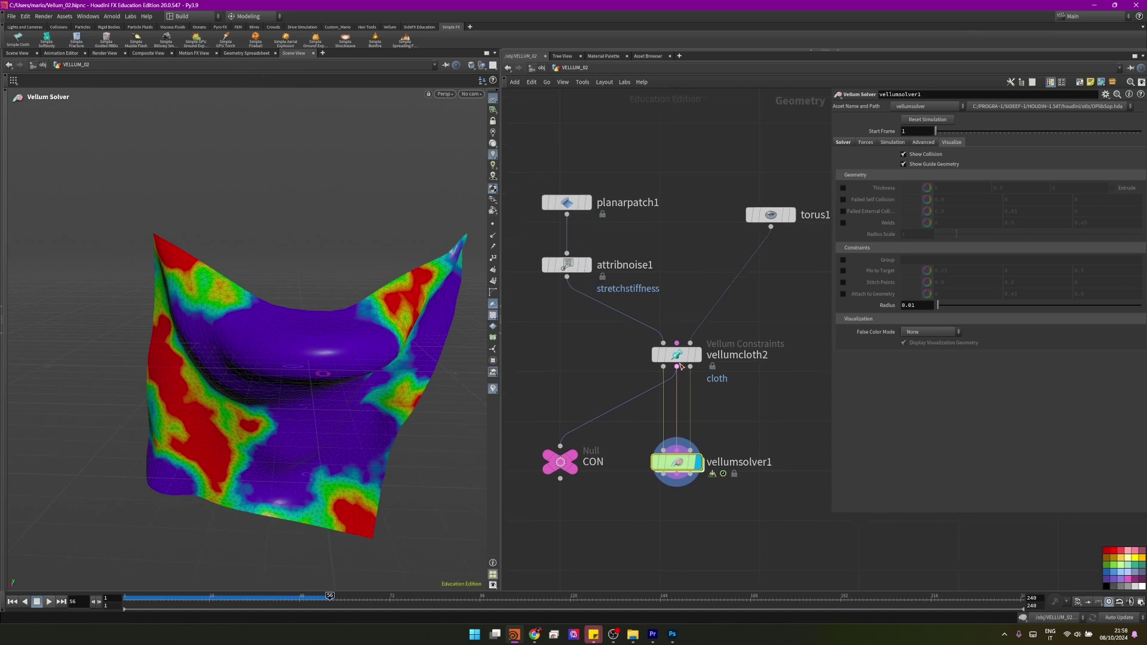
pyautogui.click(677, 355)
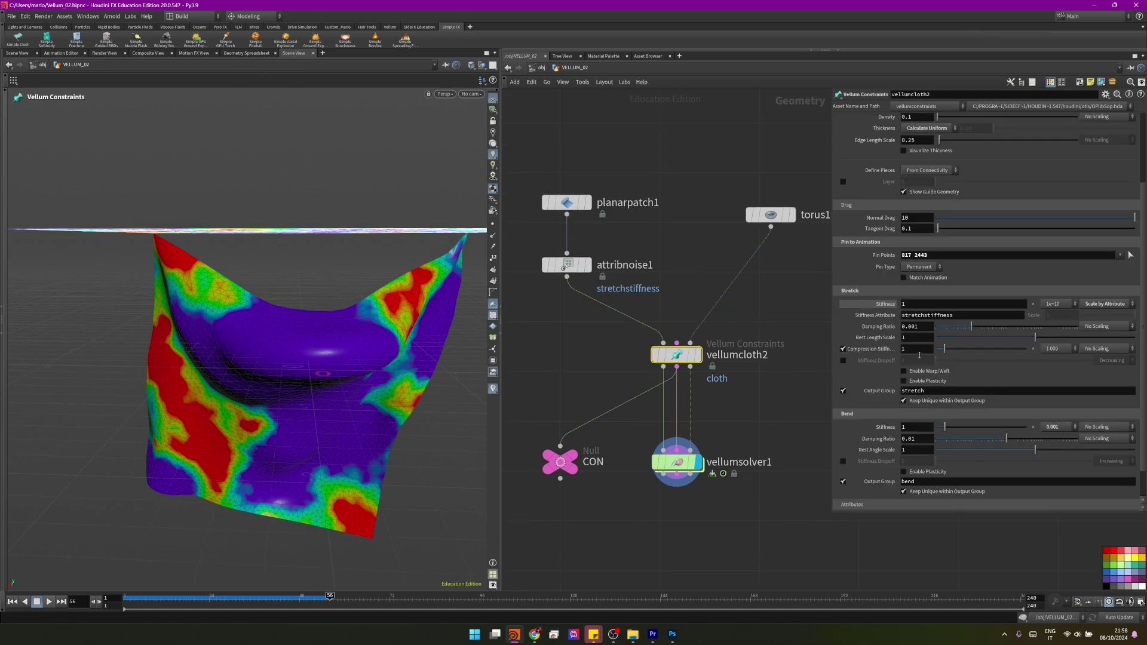
pyautogui.click(1106, 326)
pyautogui.click(1109, 334)
pyautogui.click(1105, 426)
pyautogui.click(1106, 438)
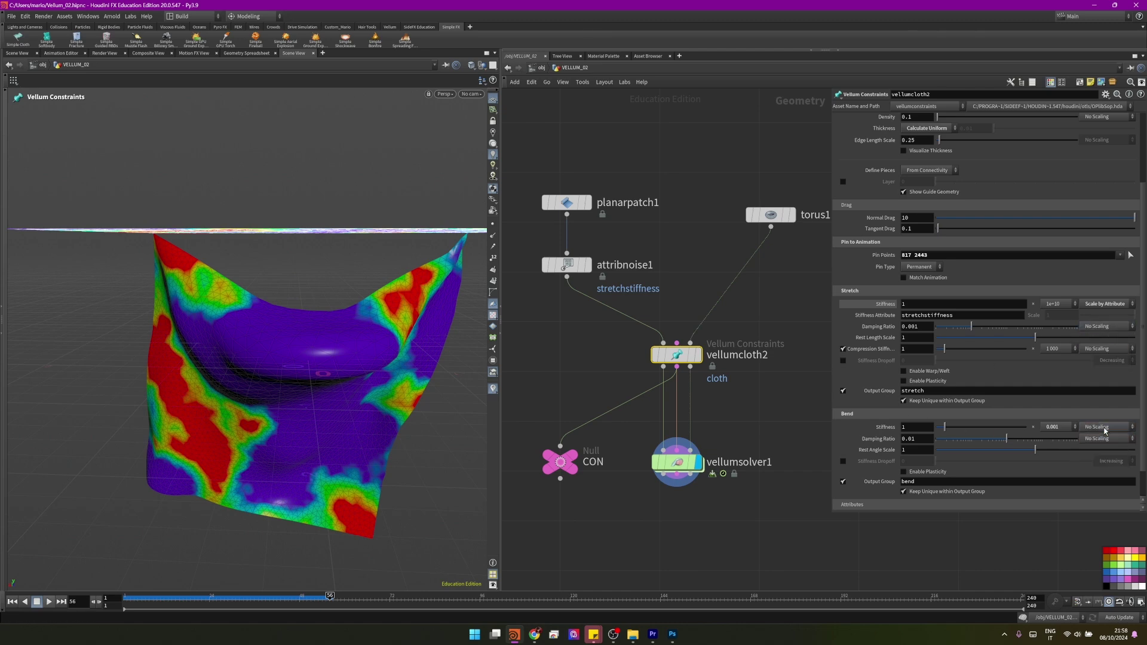